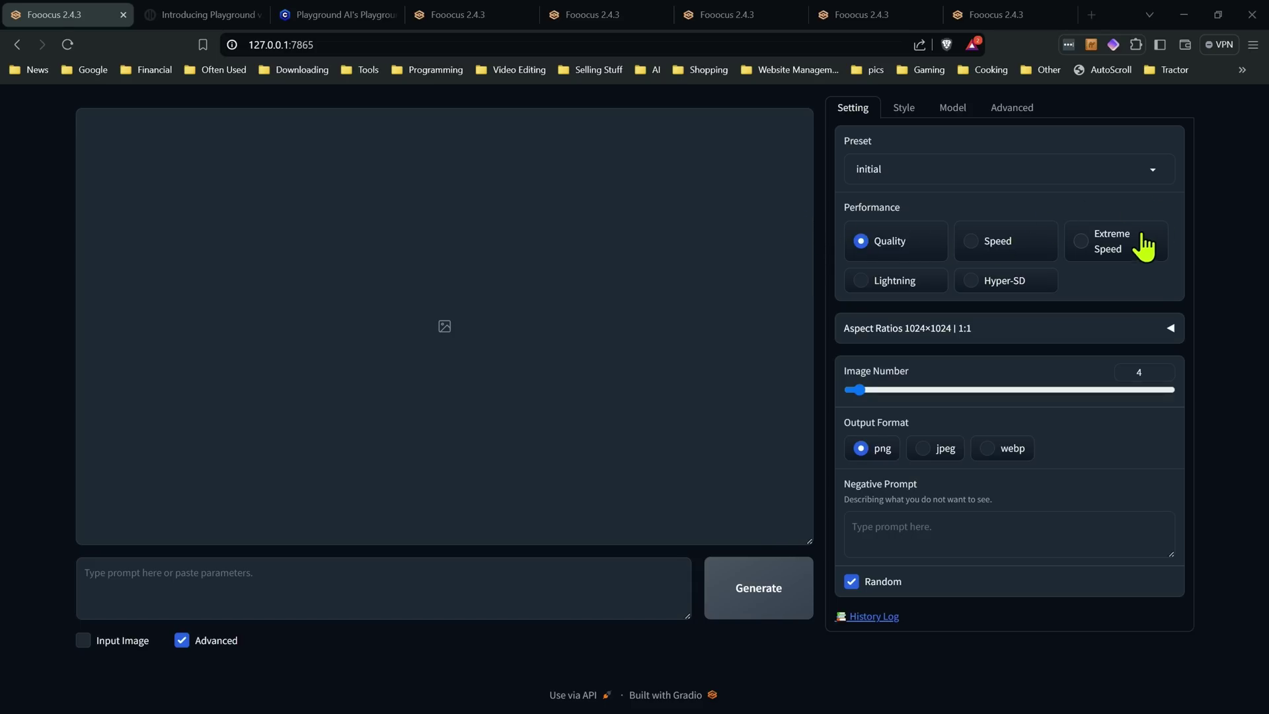
Compare the Introducing Playground v2.5 blog post with the Civitai Playground v2.5 1024px page, ending on the blog.
{"action": "left_click", "coordinate": [218, 15]}
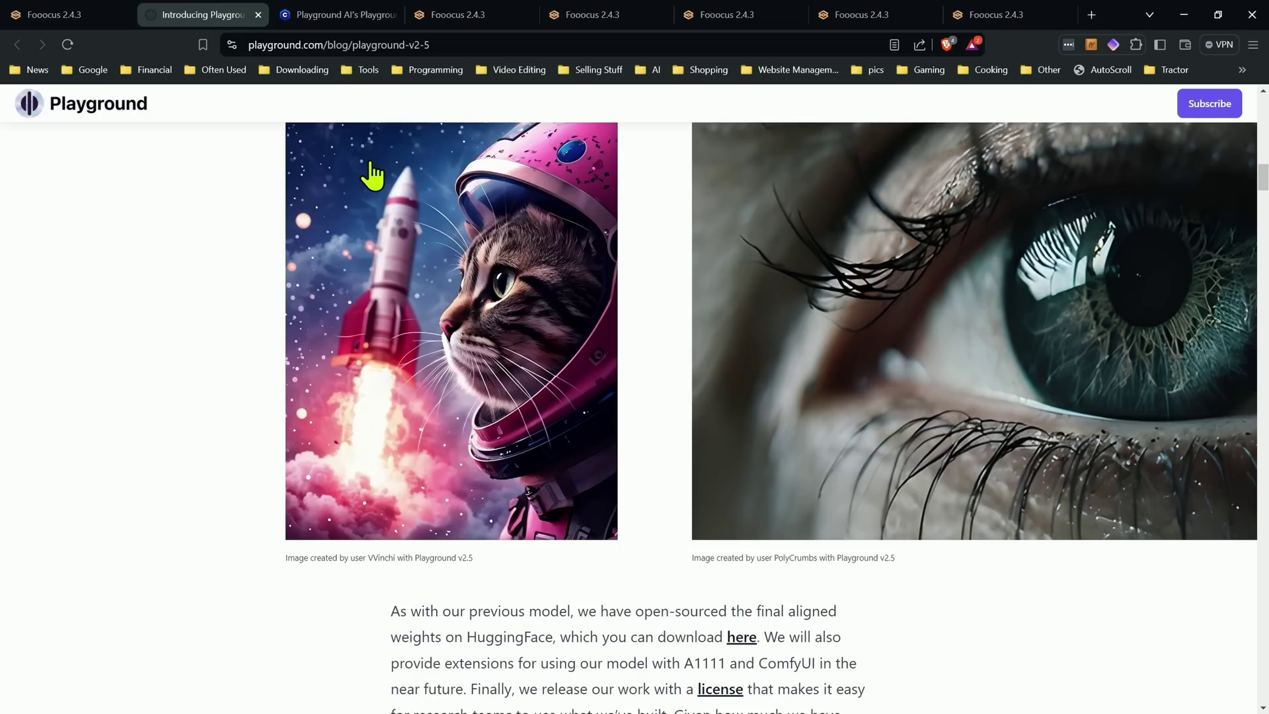
{"action": "scroll", "coordinate": [1153, 385], "scroll_direction": "up", "scroll_amount": 6}
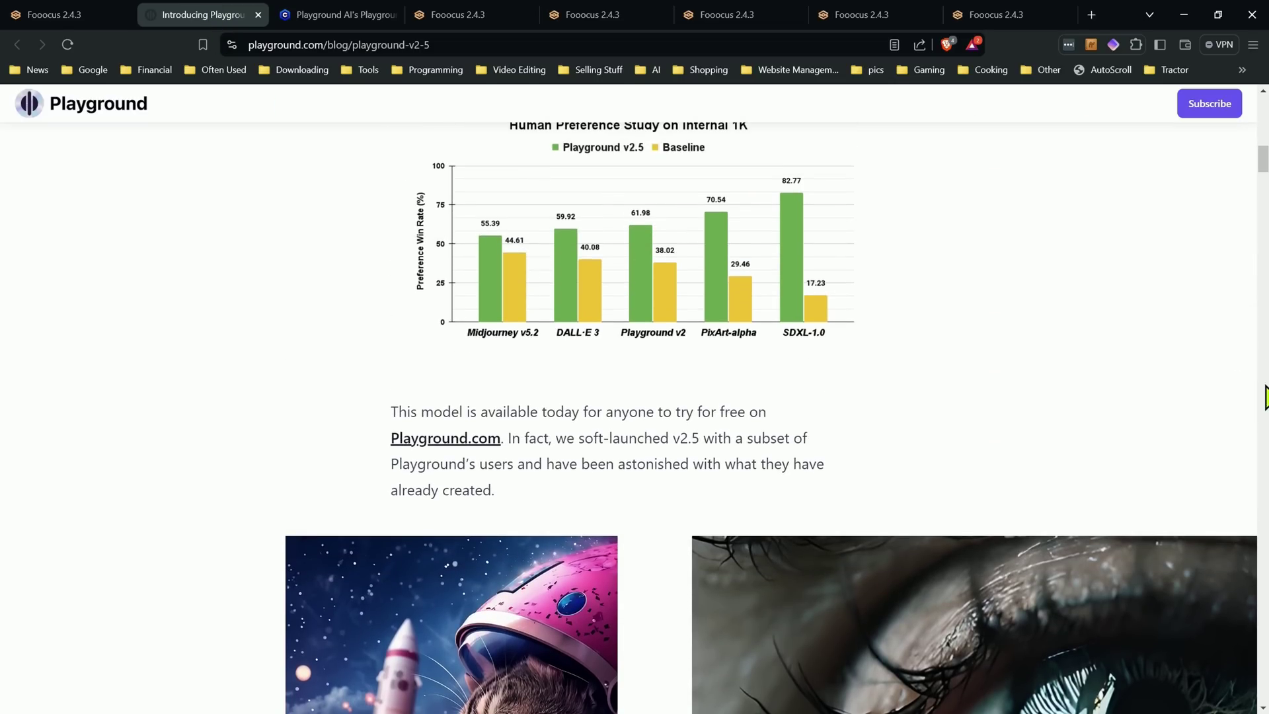
{"action": "scroll", "coordinate": [1264, 145], "scroll_direction": "up", "scroll_amount": 1}
{"action": "scroll", "coordinate": [1264, 135], "scroll_direction": "up", "scroll_amount": 5}
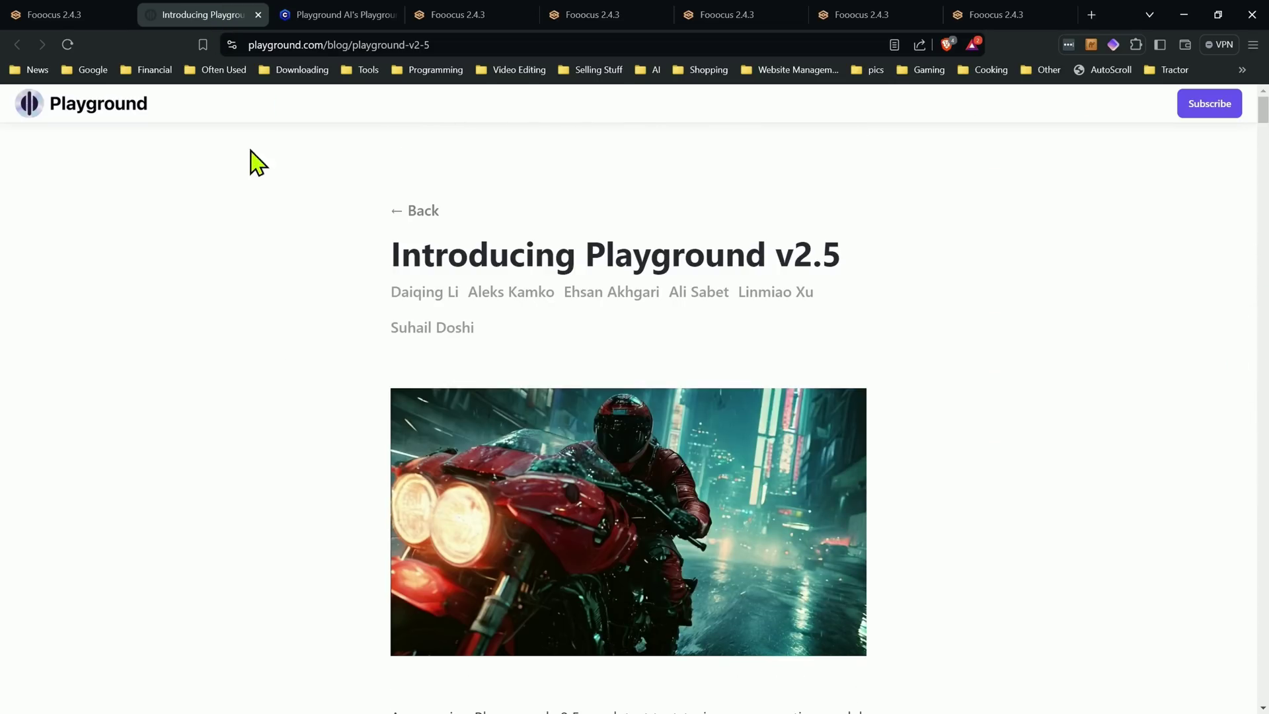
{"action": "left_click", "coordinate": [341, 14]}
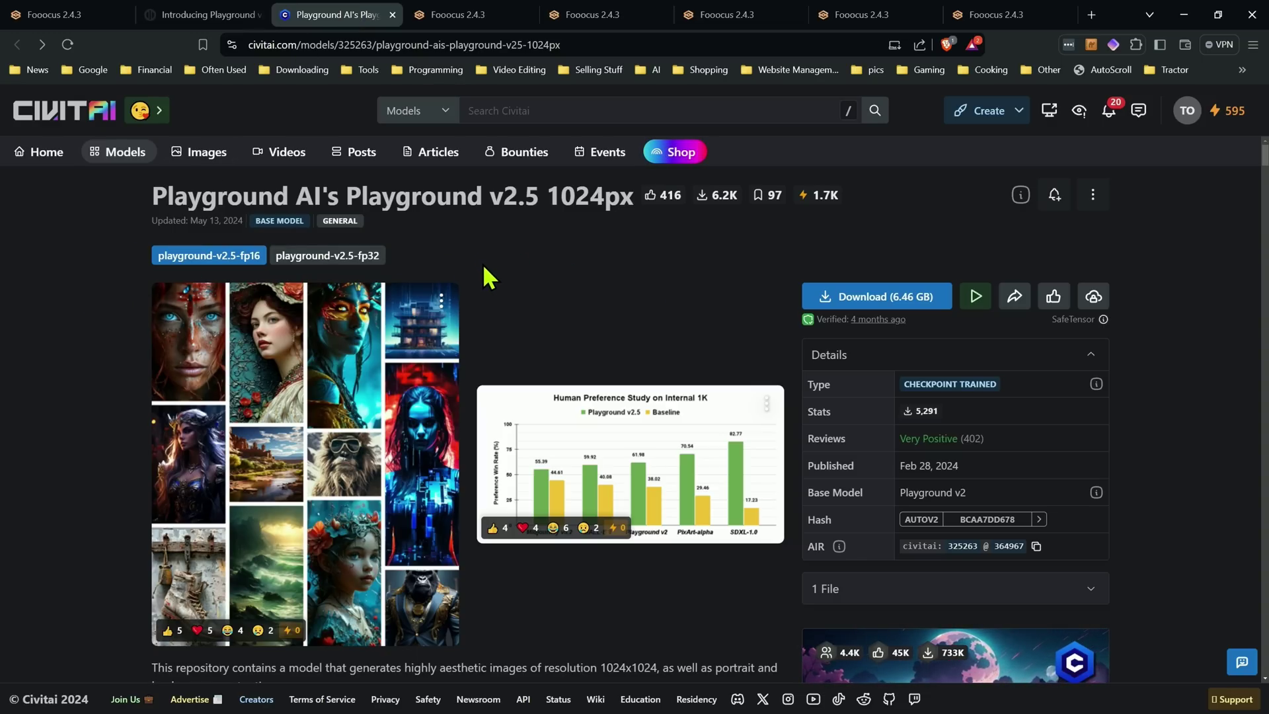
{"action": "left_click", "coordinate": [221, 13]}
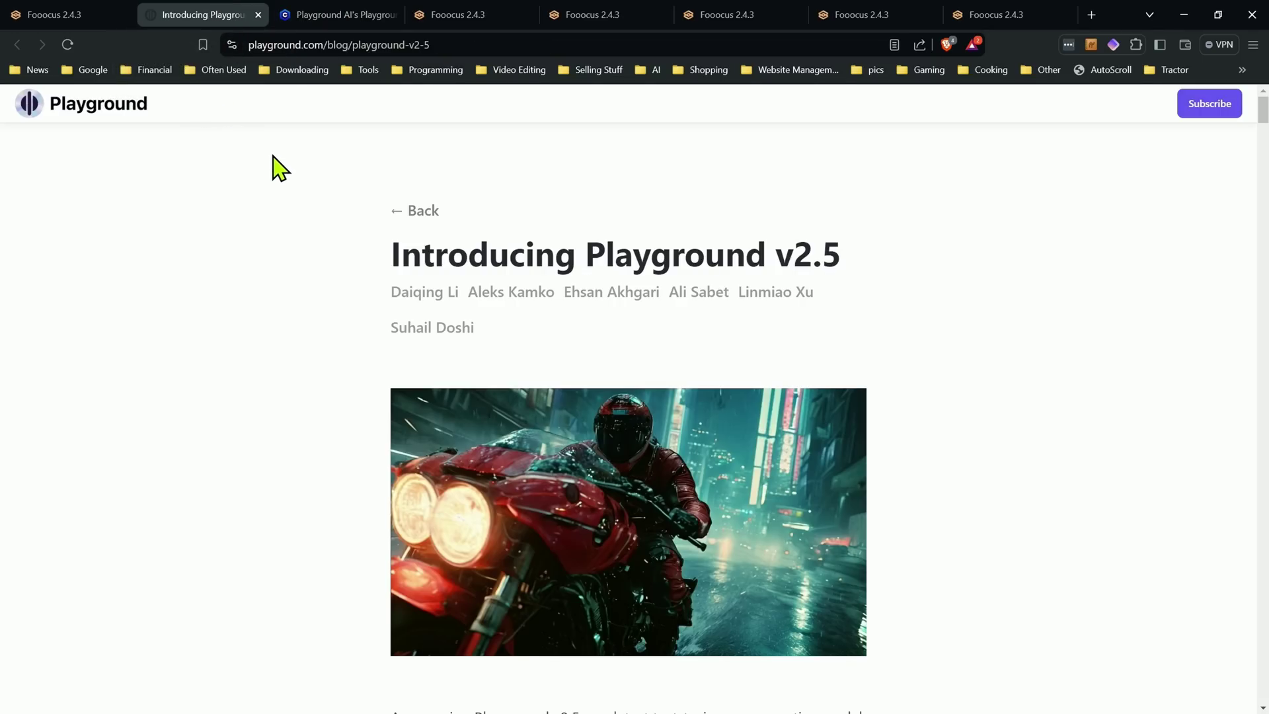
{"action": "left_click", "coordinate": [320, 14]}
{"action": "key", "text": "ctrl+shift+Tab"}
In the Fooocus tab, choose the playground_v2.5 preset.
{"action": "left_click", "coordinate": [51, 12]}
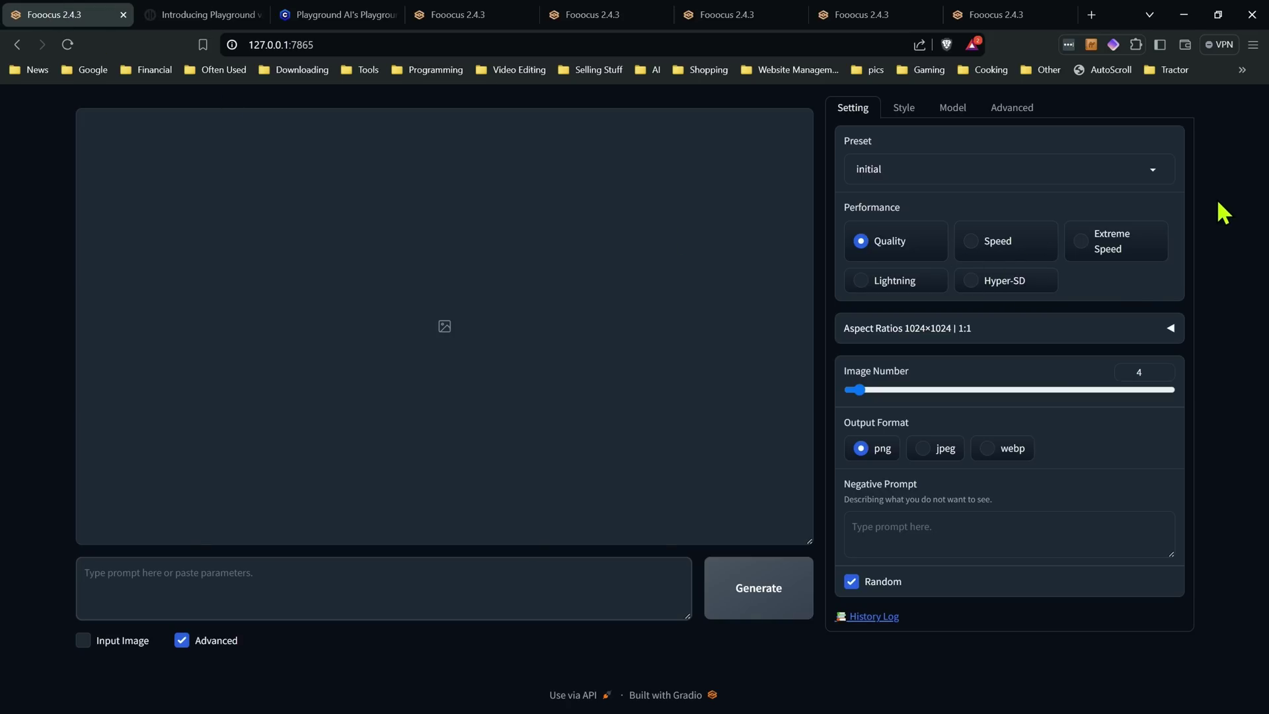
{"action": "left_click", "coordinate": [1157, 177]}
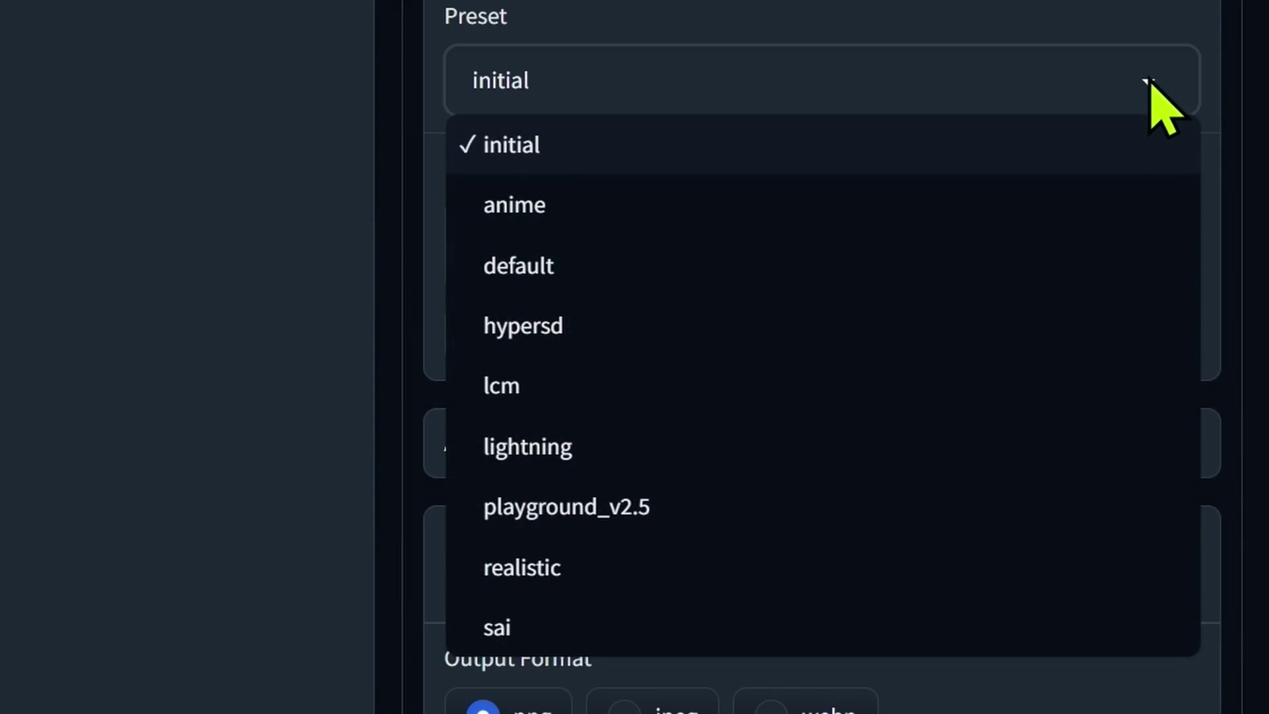
{"action": "left_click", "coordinate": [765, 519]}
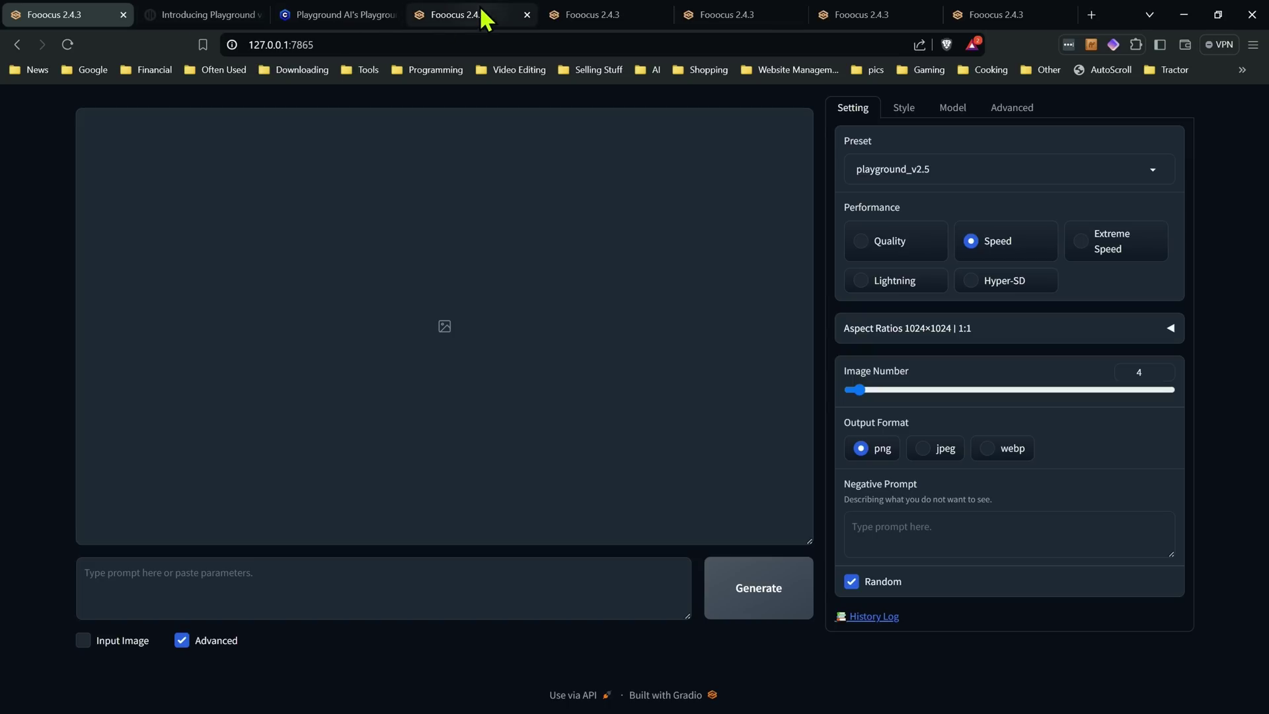
Set base model playground-v2.5-1024px-aesthetic, start the 'a flower in a vase' render, then stop it.
{"action": "left_click", "coordinate": [483, 11]}
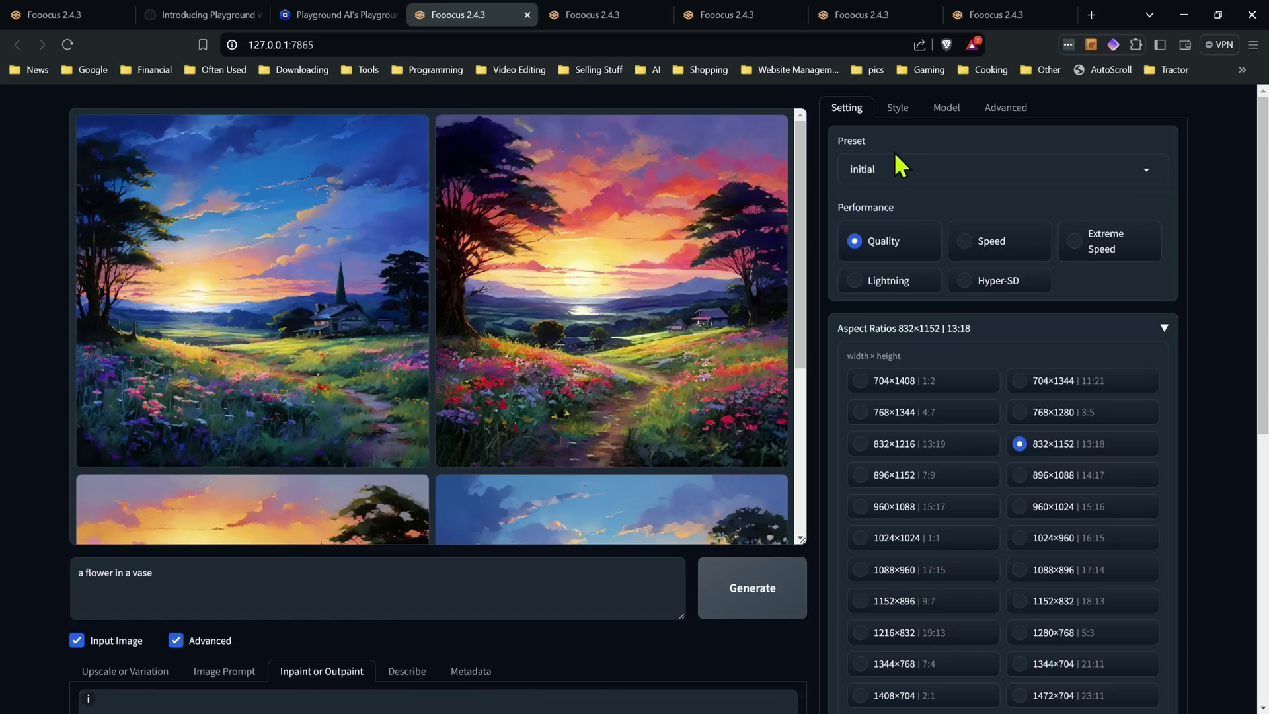
{"action": "left_click", "coordinate": [943, 107]}
{"action": "left_click", "coordinate": [932, 170]}
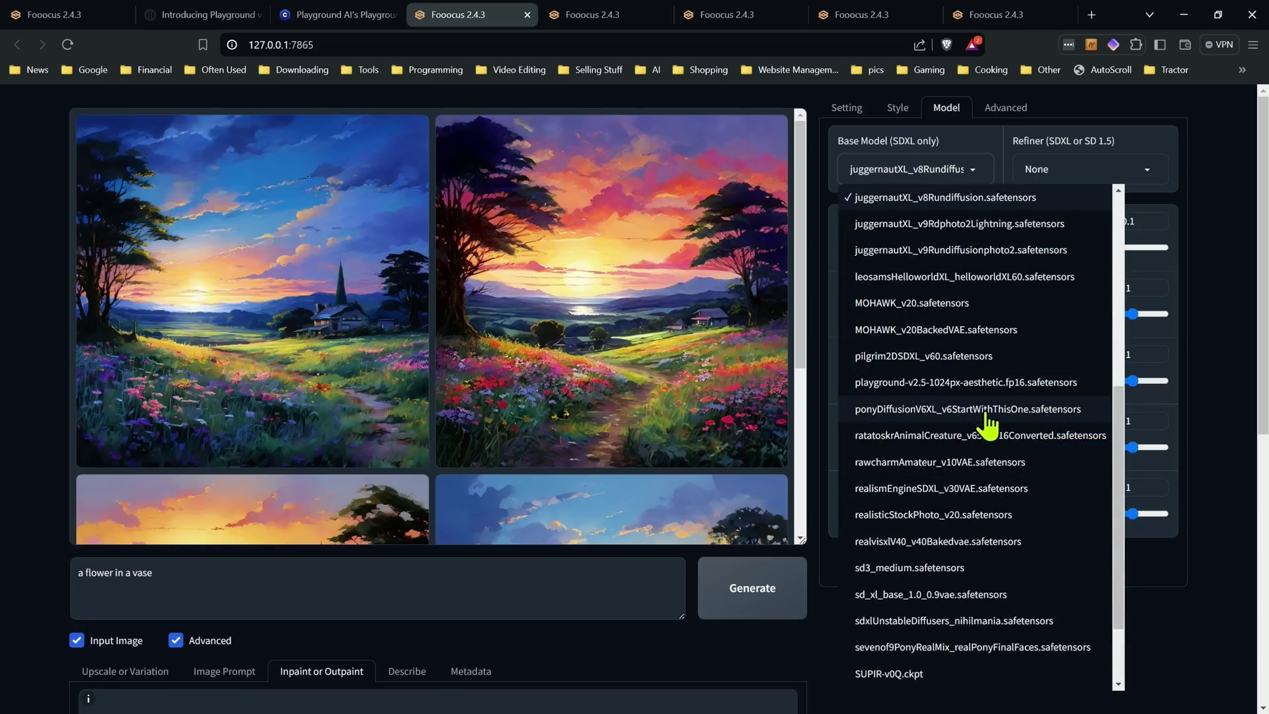
{"action": "left_click", "coordinate": [886, 382]}
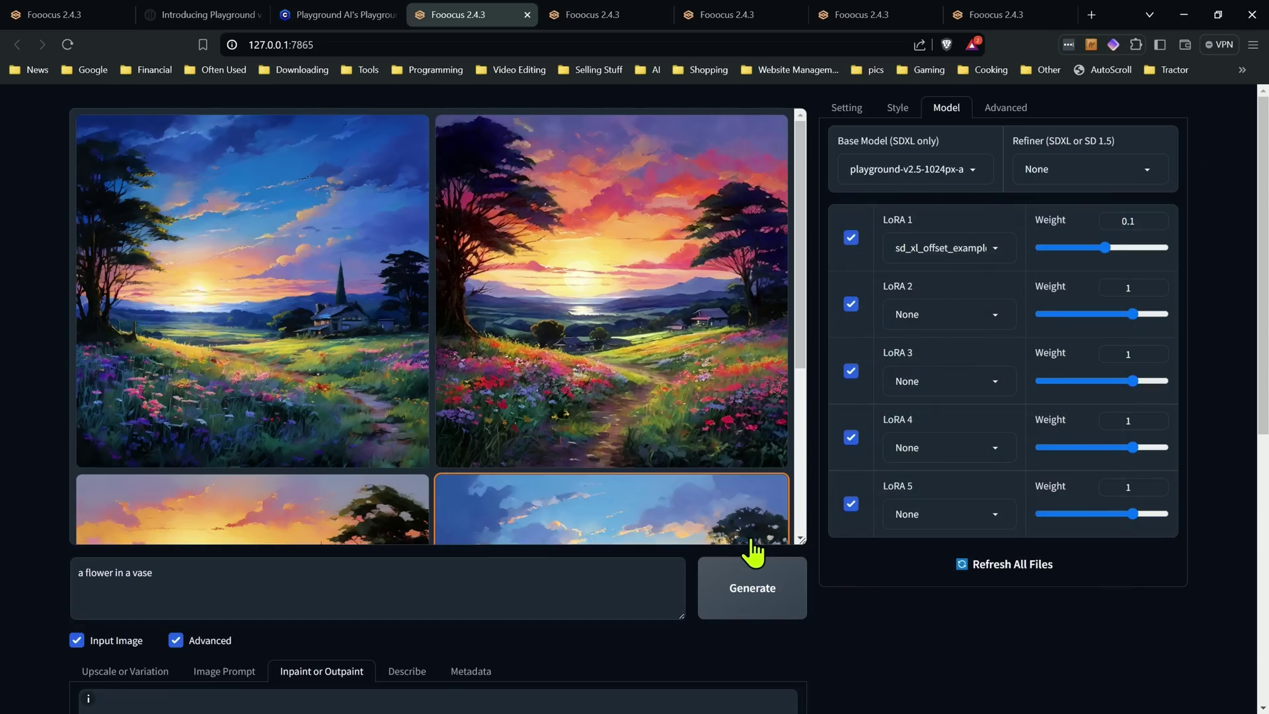
{"action": "left_click", "coordinate": [761, 593]}
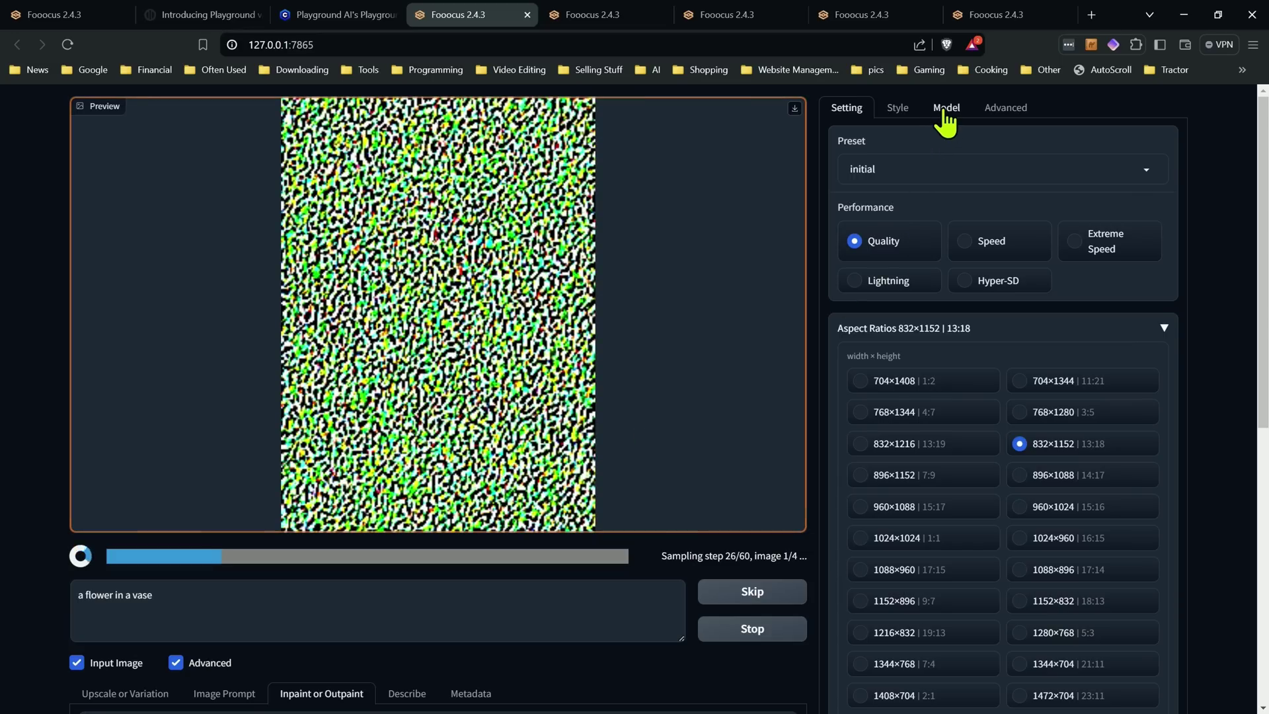
{"action": "left_click", "coordinate": [751, 633]}
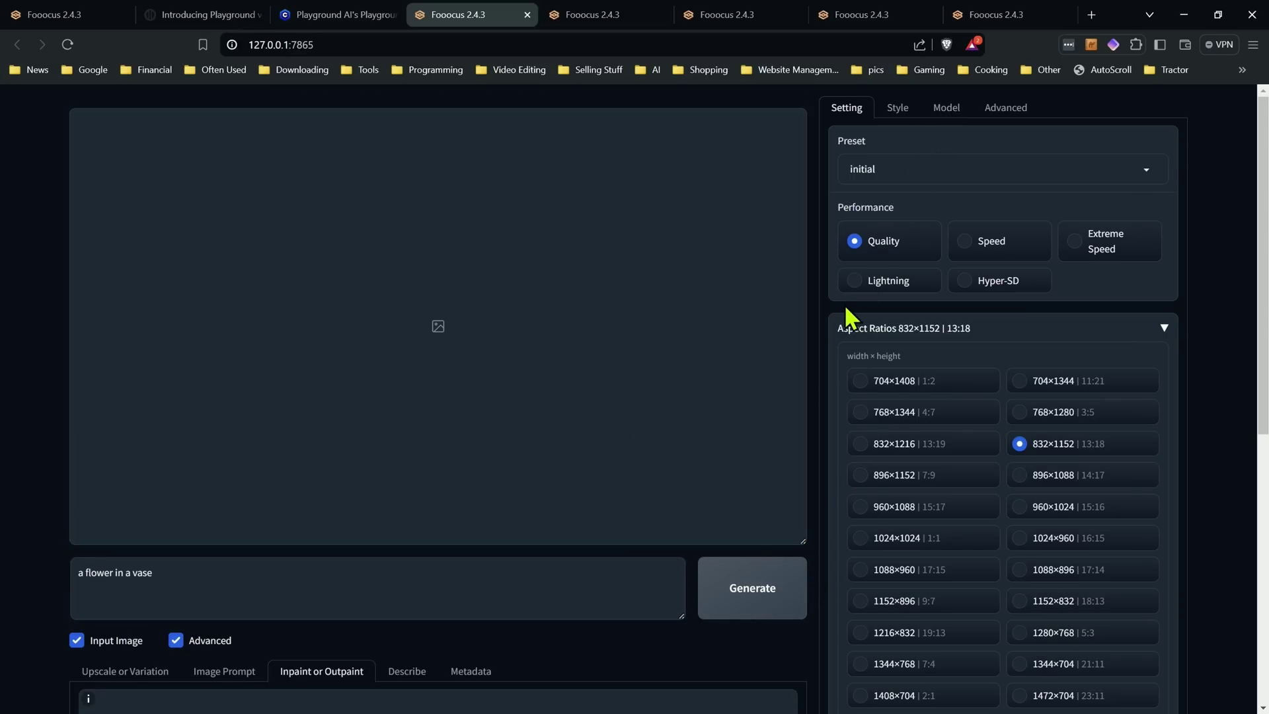
Return to the playground_v2.5 Fooocus session, leaving the preset unchanged.
{"action": "key", "text": "ctrl+1"}
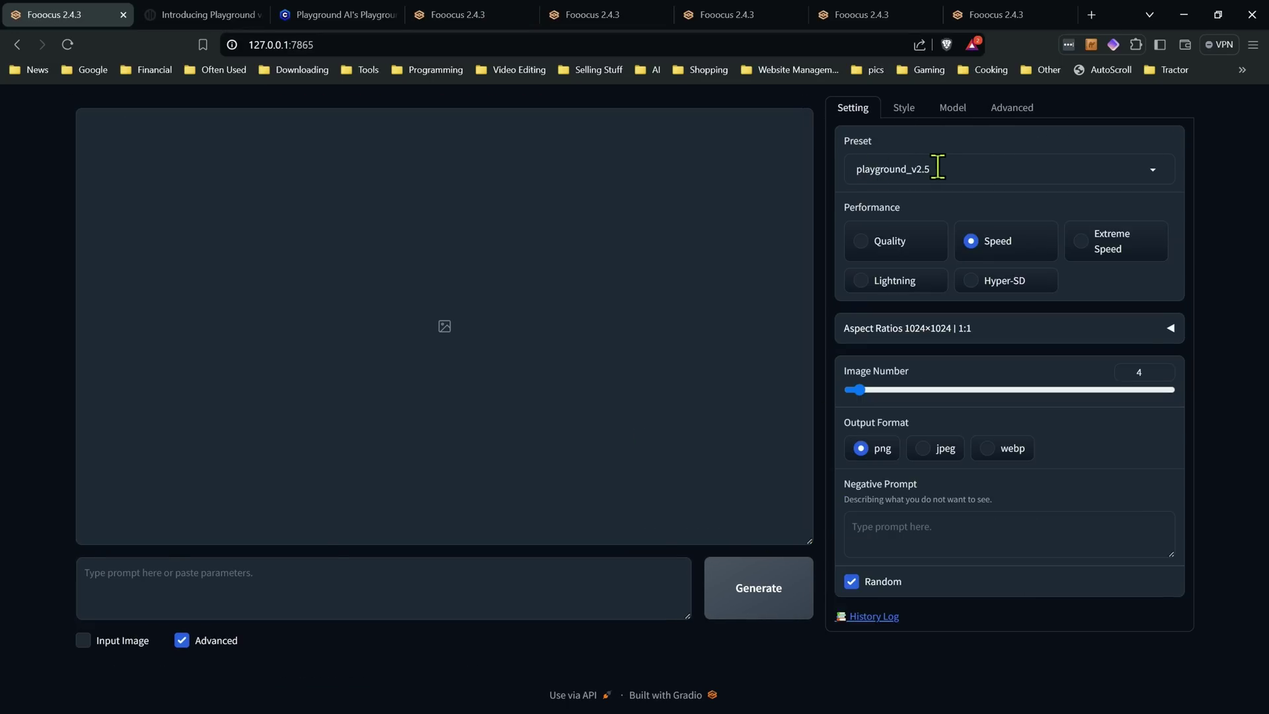
{"action": "left_click", "coordinate": [962, 166]}
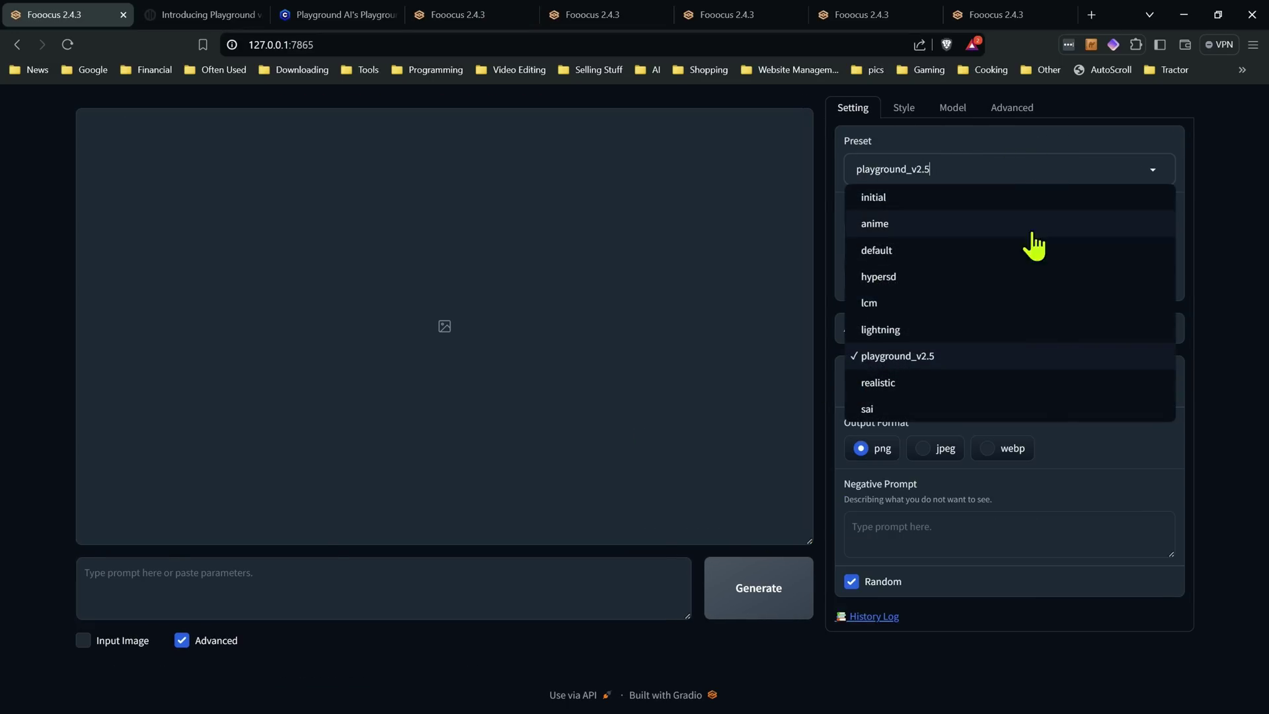
{"action": "left_click", "coordinate": [1219, 220]}
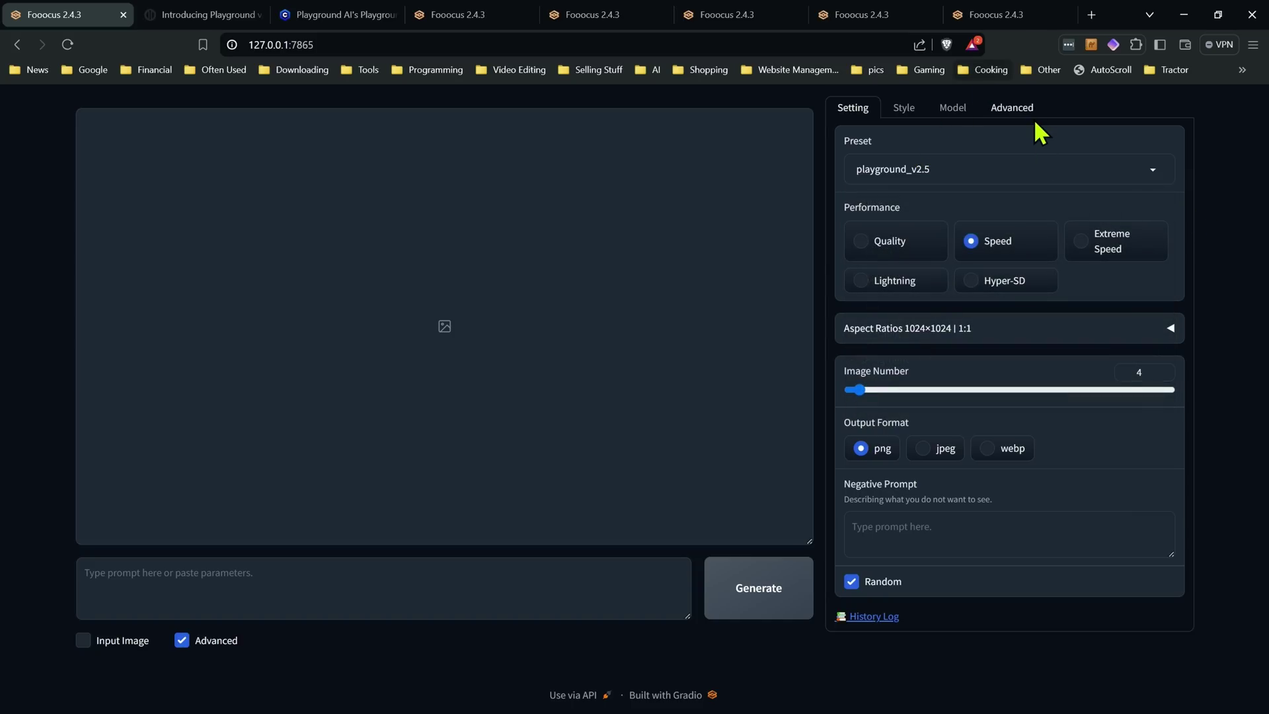
In Advanced settings, toggle Developer Debug Mode on and back off, then reopen Advanced.
{"action": "left_click", "coordinate": [1010, 119]}
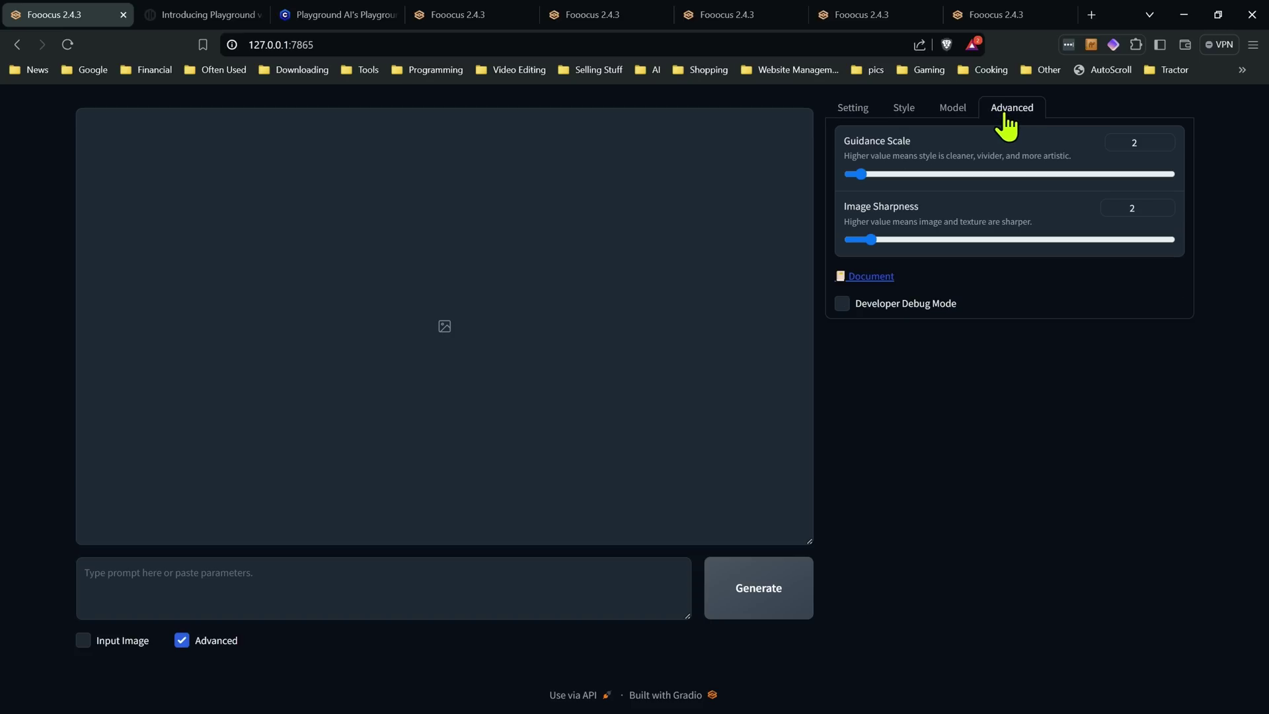
{"action": "left_click", "coordinate": [841, 306]}
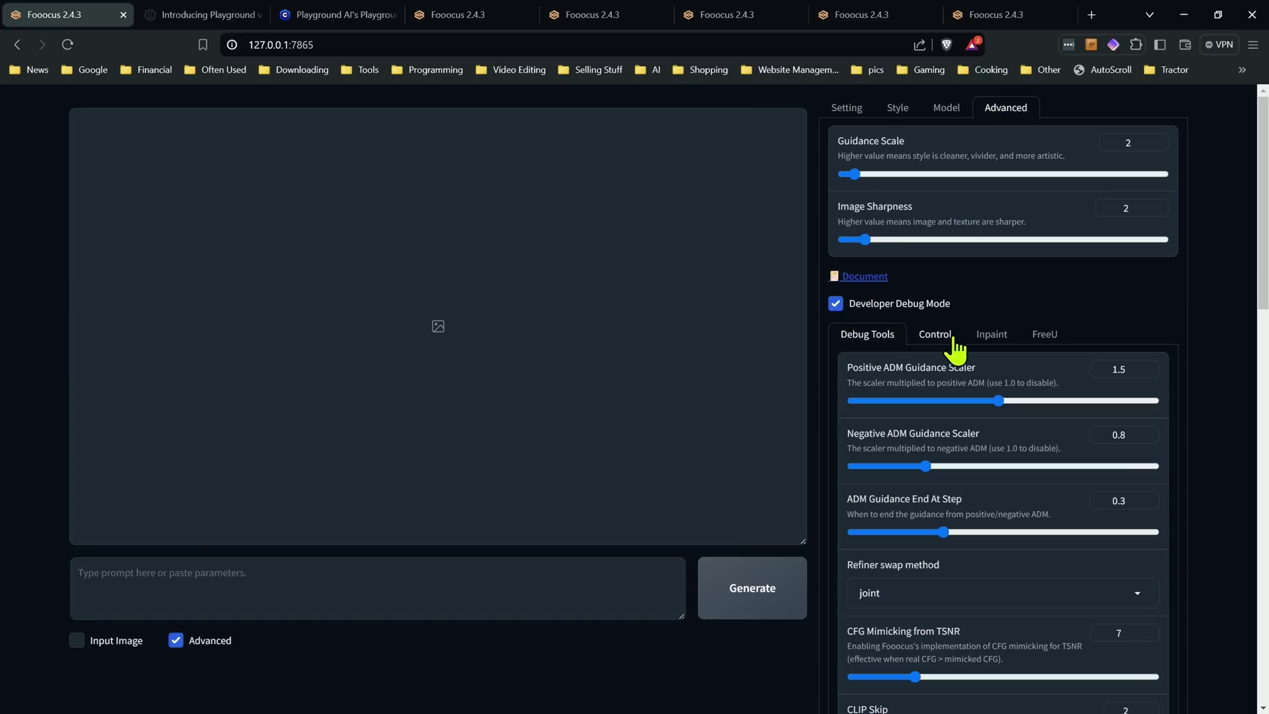
{"action": "scroll", "coordinate": [885, 344], "scroll_direction": "down", "scroll_amount": 3}
{"action": "scroll", "coordinate": [959, 353], "scroll_direction": "down", "scroll_amount": 3}
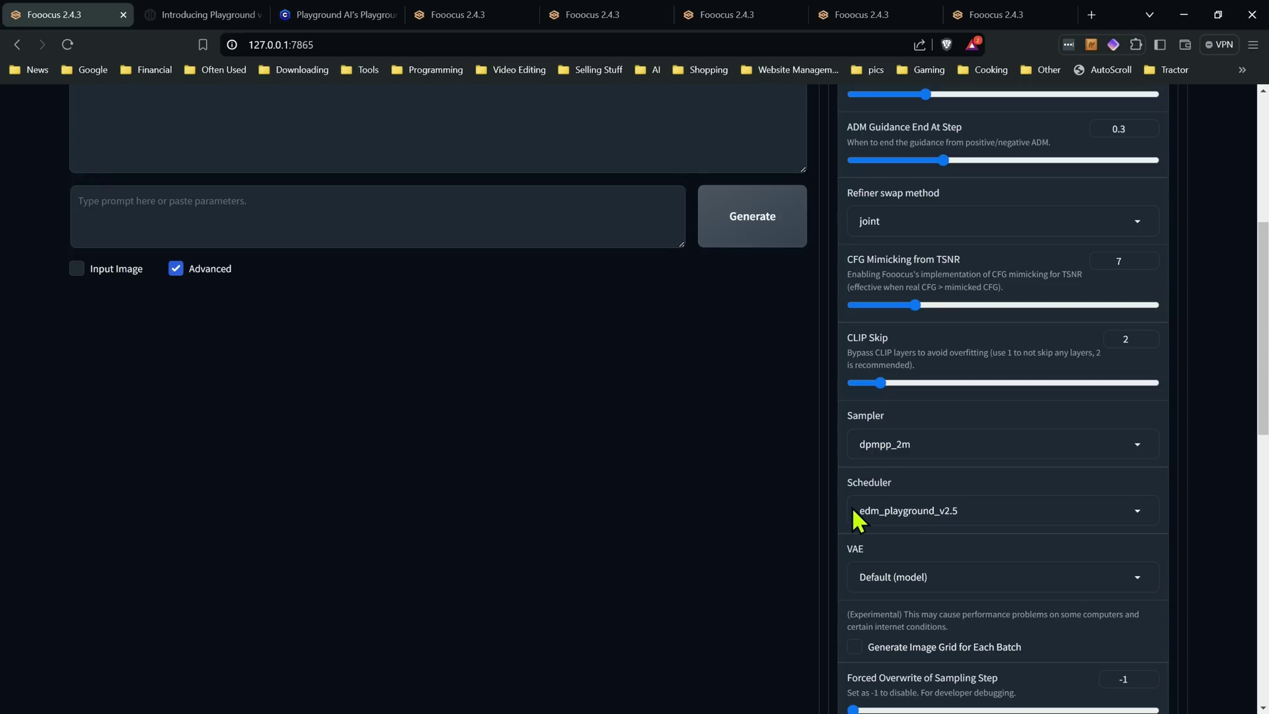
{"action": "scroll", "coordinate": [851, 506], "scroll_direction": "up", "scroll_amount": 5}
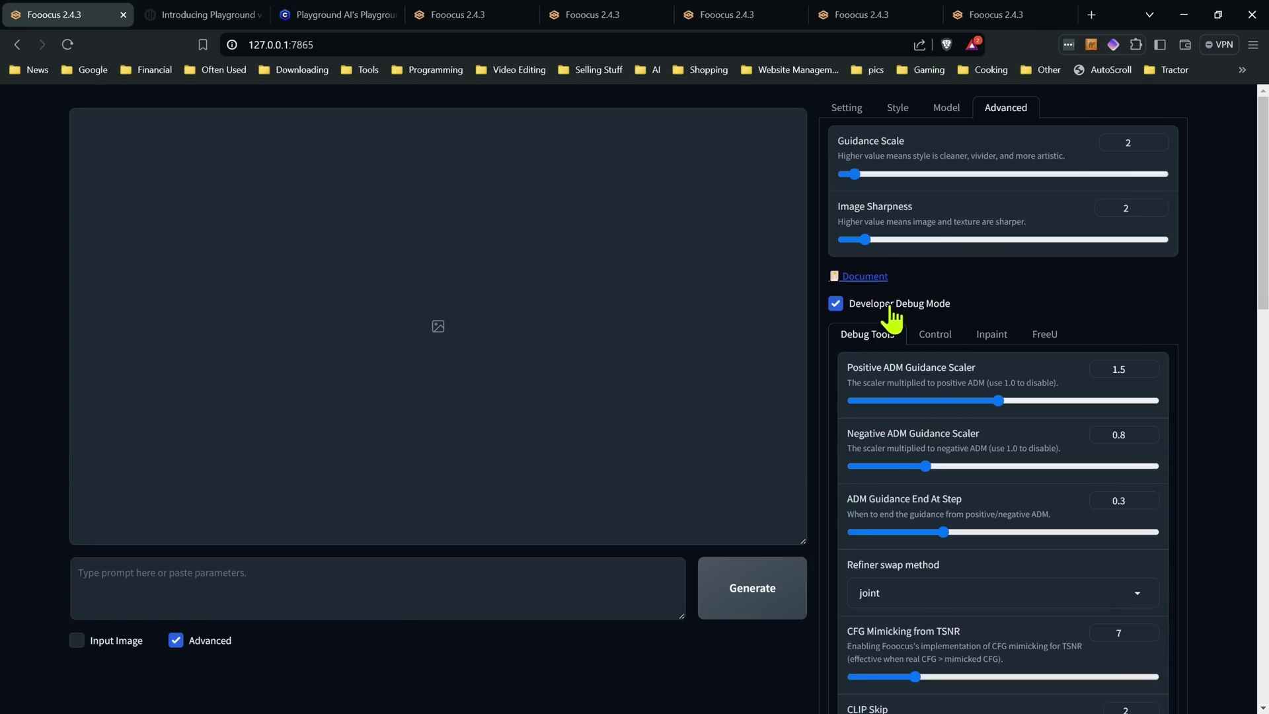
{"action": "left_click", "coordinate": [860, 308]}
{"action": "left_click", "coordinate": [847, 107]}
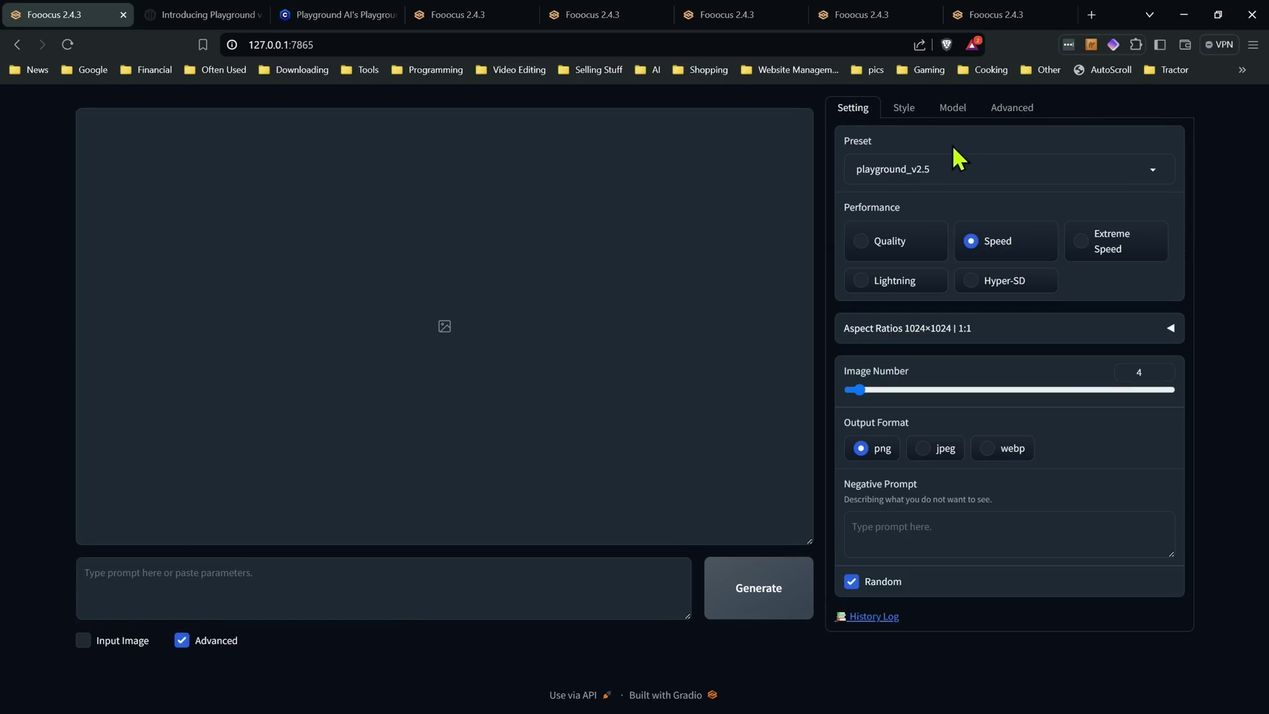
{"action": "left_click", "coordinate": [1014, 109]}
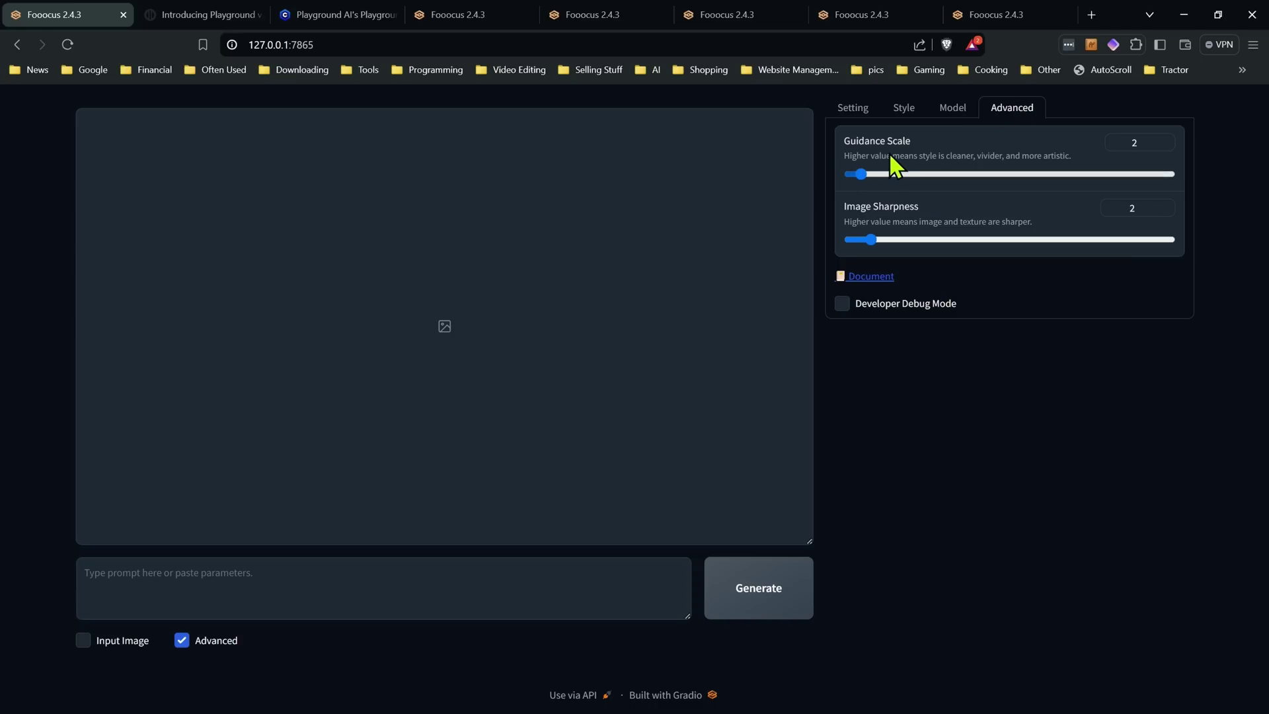
{"action": "left_click", "coordinate": [1138, 143]}
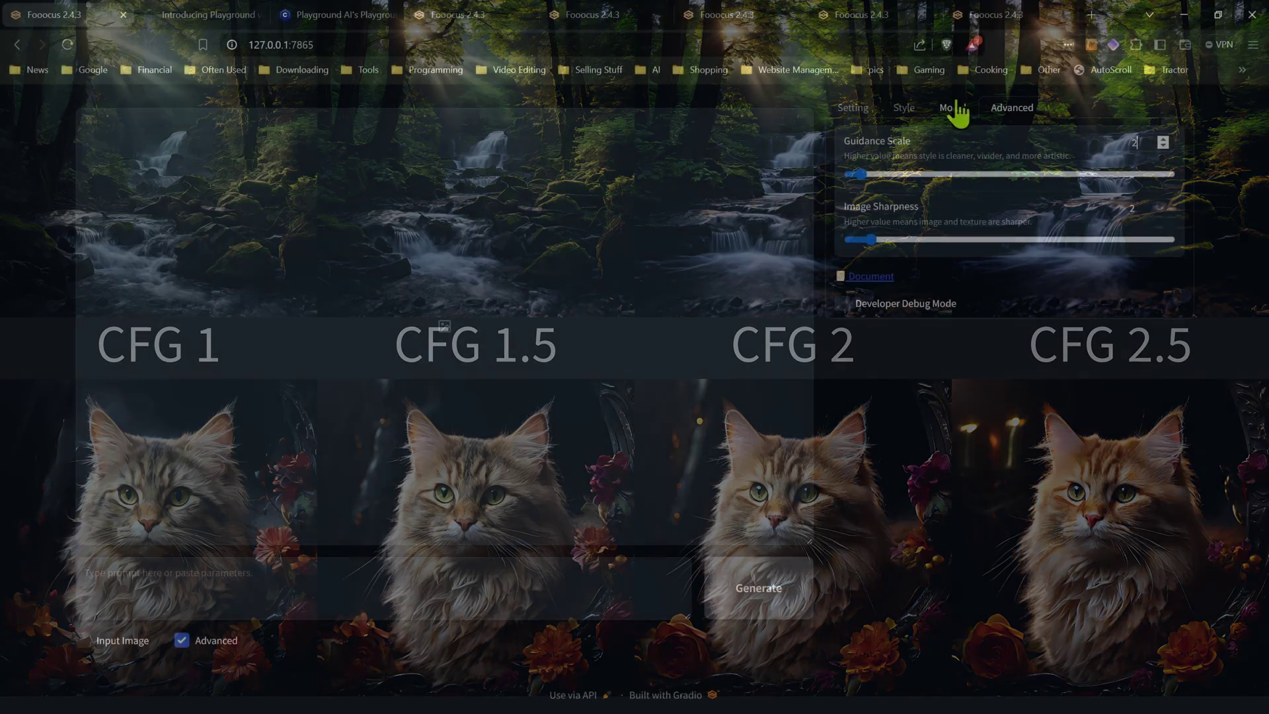
View the Style list, then go back to the main Setting panel.
{"action": "left_click", "coordinate": [903, 107]}
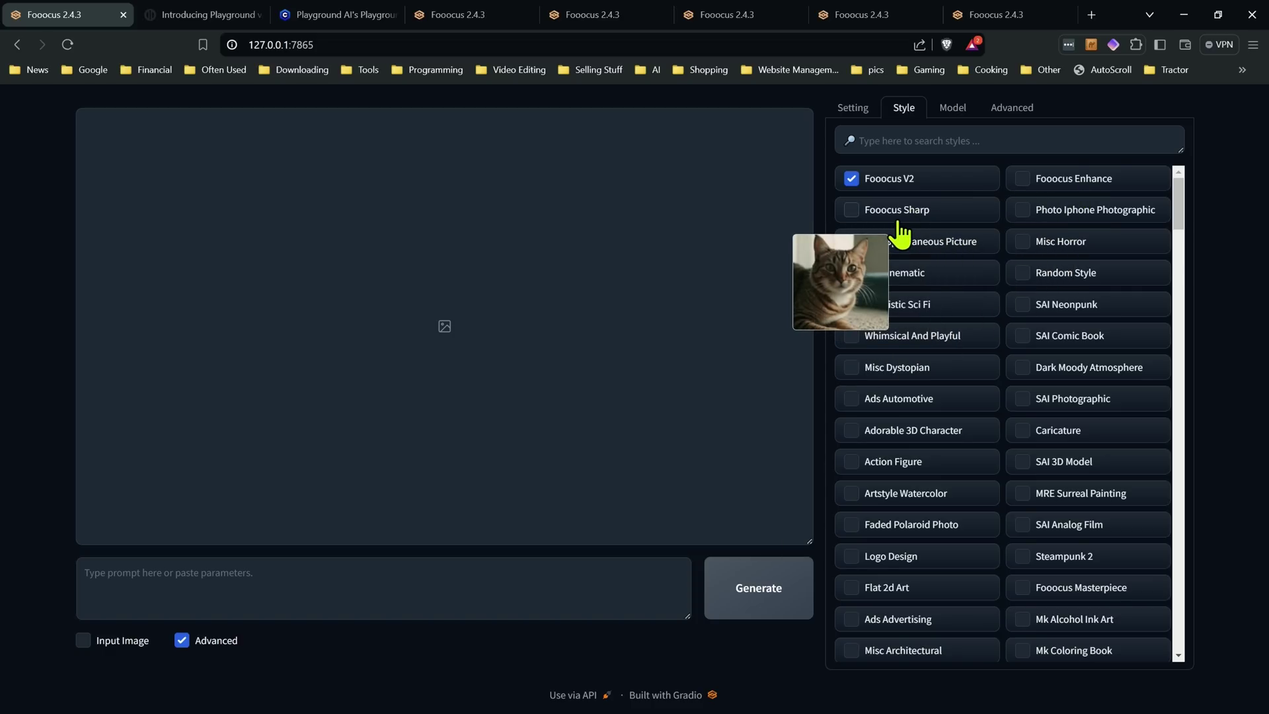
{"action": "left_click", "coordinate": [853, 109]}
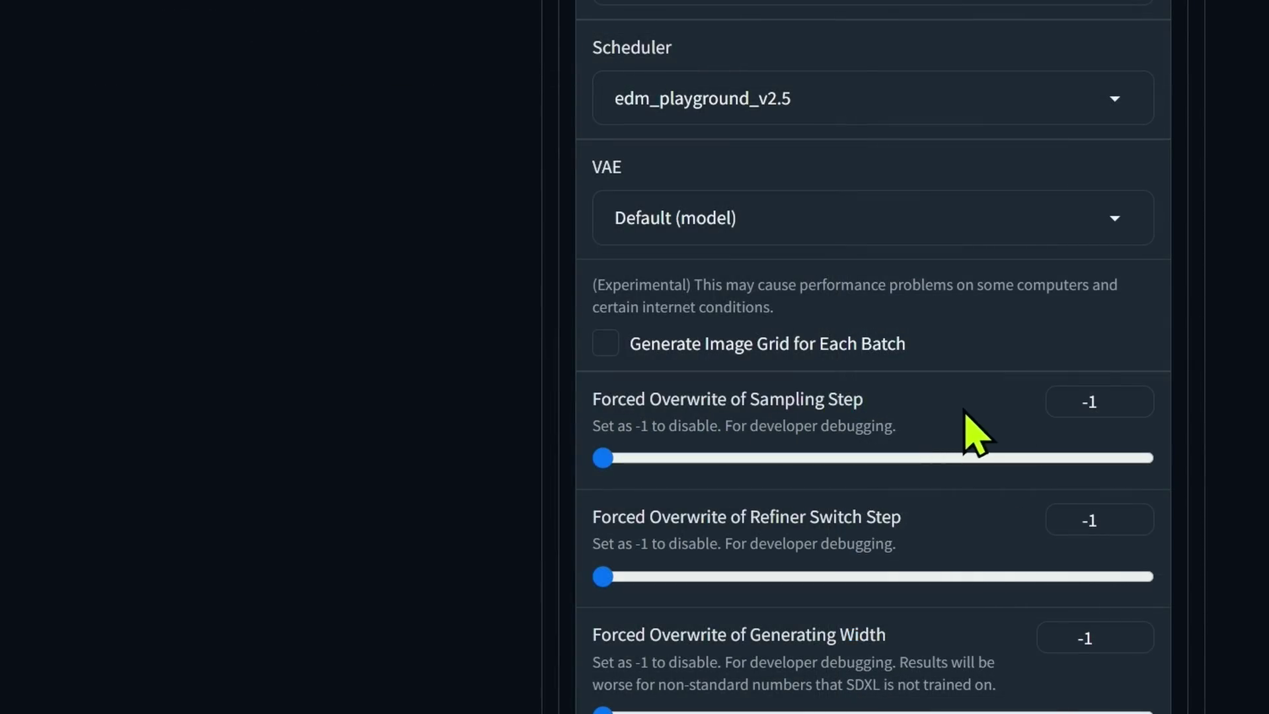
Enter 40 as Forced Overwrite of Sampling Step, reselect the value, and scroll back up.
{"action": "double_click", "coordinate": [1099, 402]}
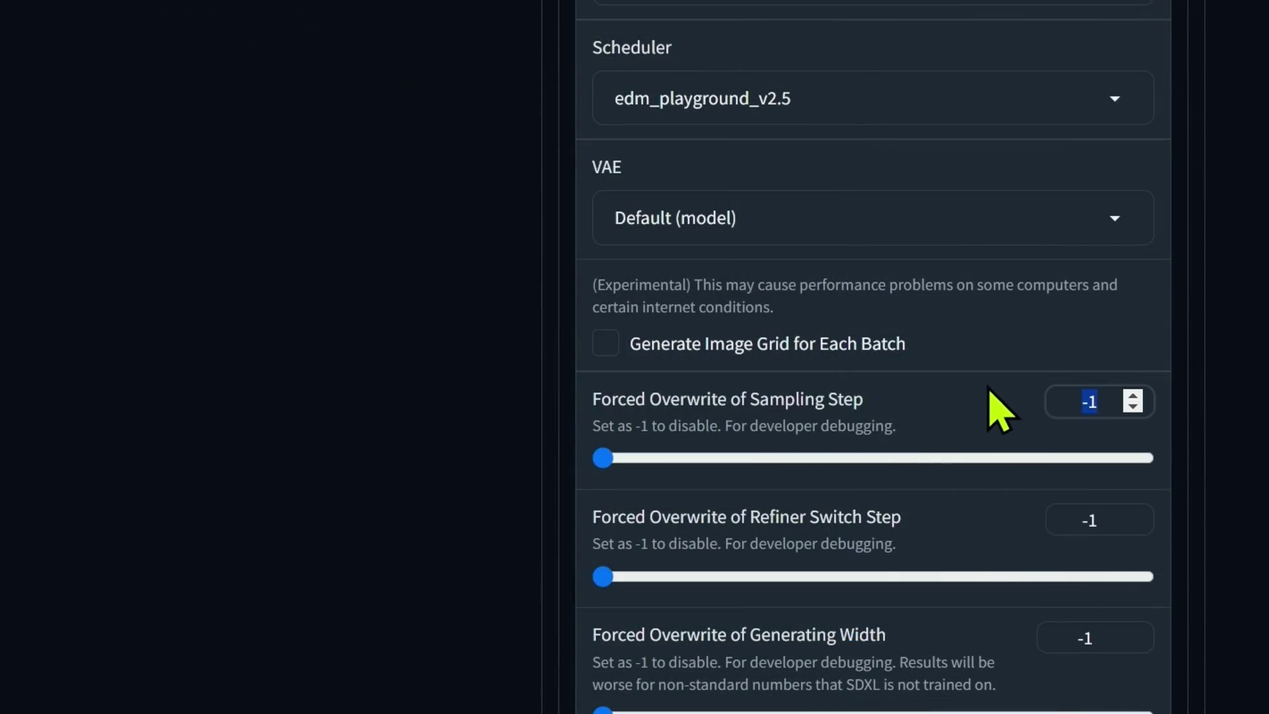
{"action": "type", "text": "40"}
{"action": "left_click", "coordinate": [1218, 360]}
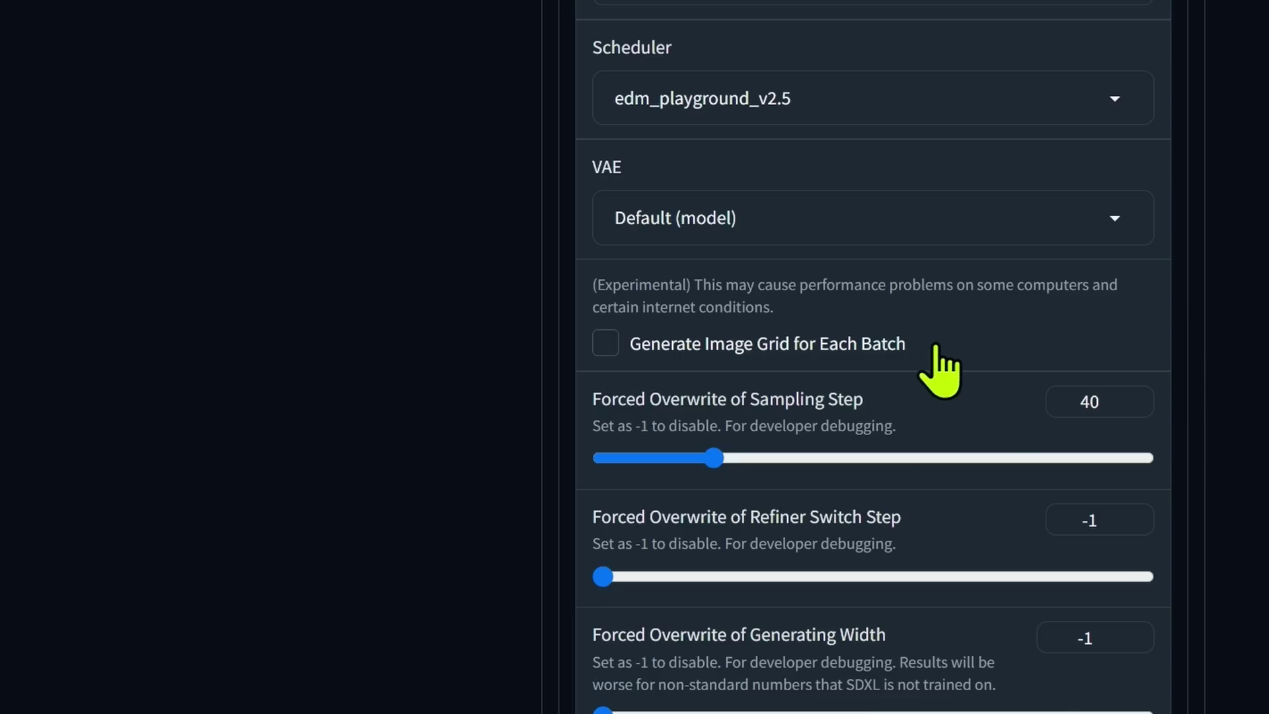
{"action": "double_click", "coordinate": [1099, 404]}
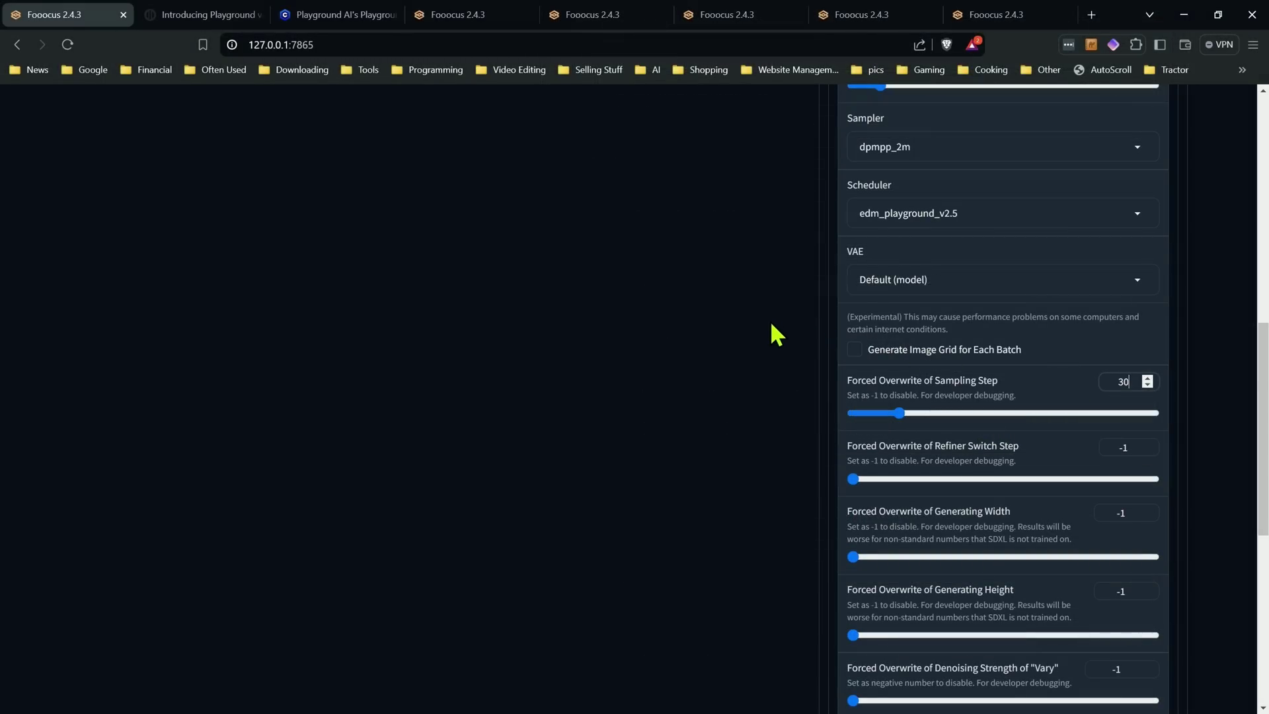
{"action": "scroll", "coordinate": [820, 350], "scroll_direction": "up", "scroll_amount": 8}
{"action": "scroll", "coordinate": [859, 363], "scroll_direction": "up", "scroll_amount": 2}
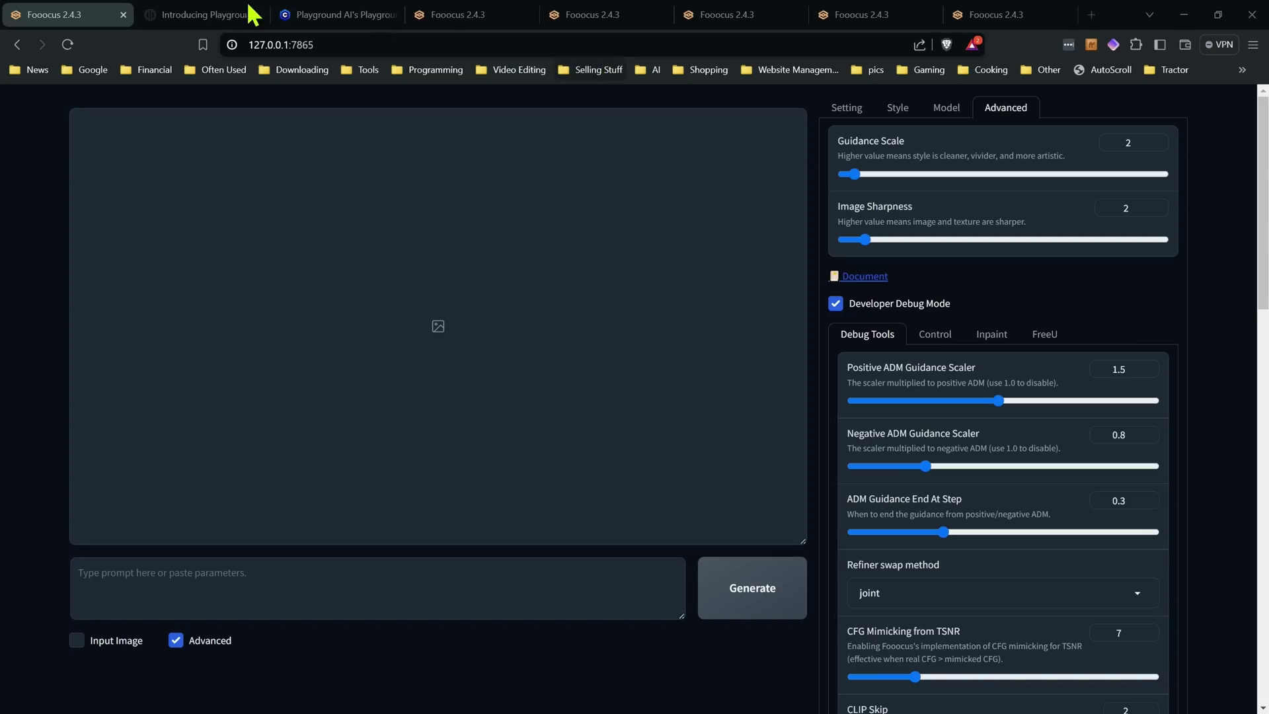
Open the Introducing Playground v2.5 blog post and read through its opening sections.
{"action": "left_click", "coordinate": [232, 14]}
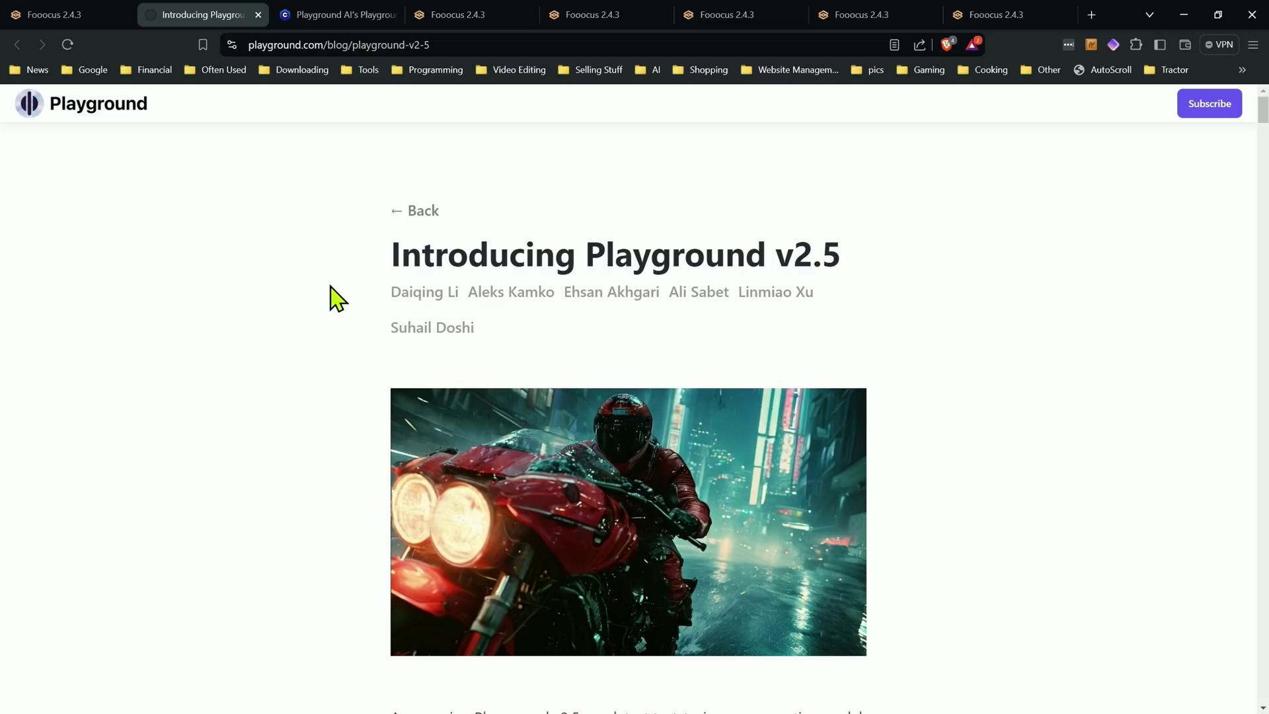
{"action": "scroll", "coordinate": [337, 297], "scroll_direction": "down", "scroll_amount": 12}
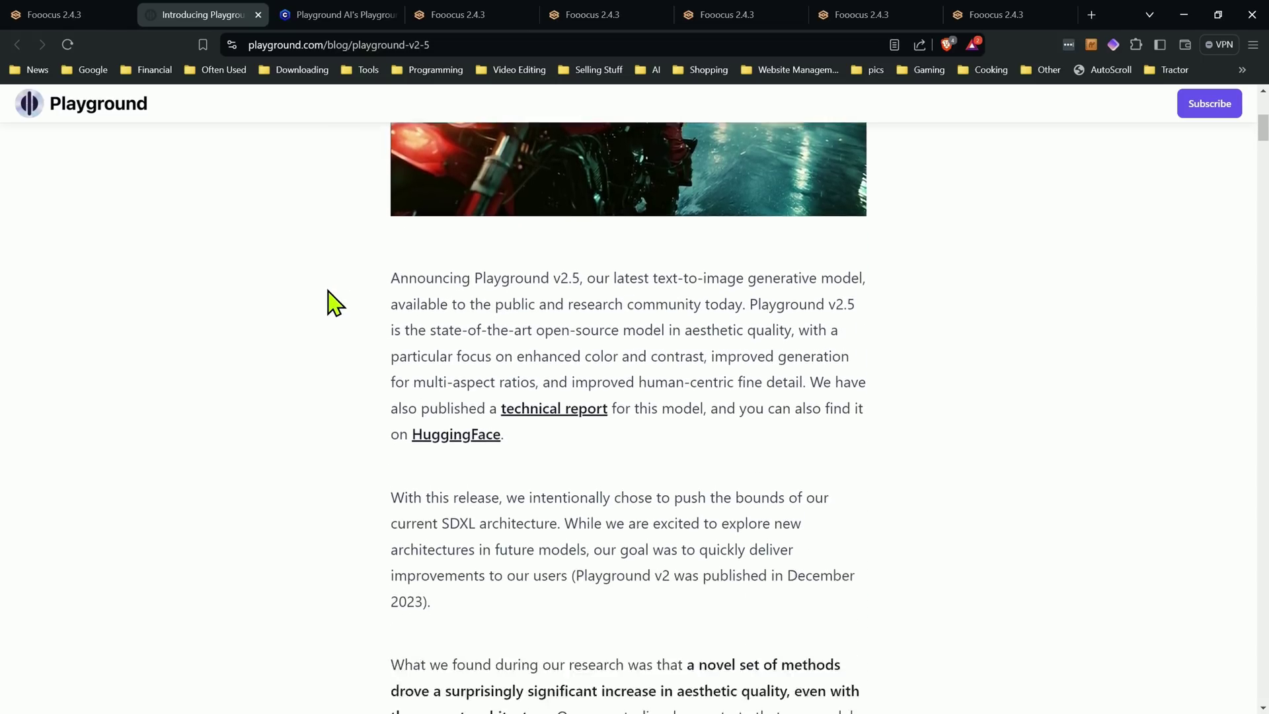
{"action": "scroll", "coordinate": [329, 305], "scroll_direction": "down", "scroll_amount": 15}
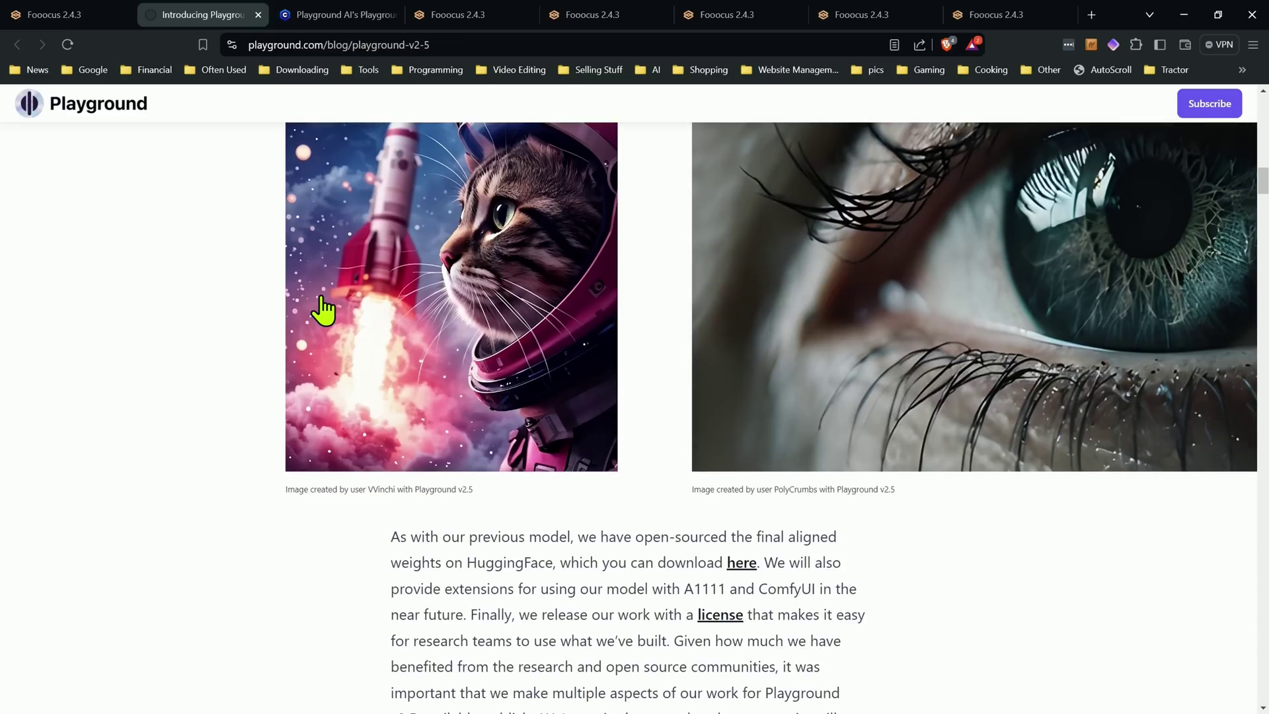
{"action": "scroll", "coordinate": [324, 310], "scroll_direction": "down", "scroll_amount": 8}
{"action": "scroll", "coordinate": [311, 317], "scroll_direction": "up", "scroll_amount": 1}
{"action": "scroll", "coordinate": [291, 334], "scroll_direction": "down", "scroll_amount": 10}
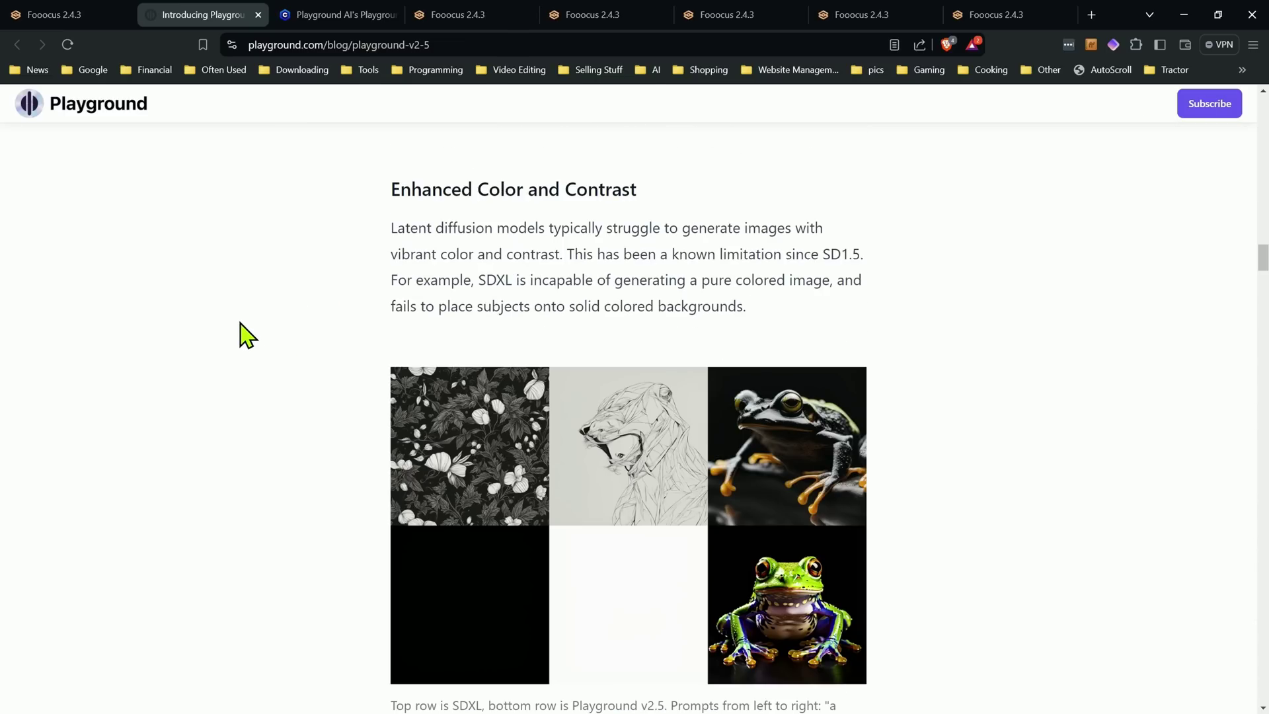
{"action": "scroll", "coordinate": [256, 301], "scroll_direction": "up", "scroll_amount": 7}
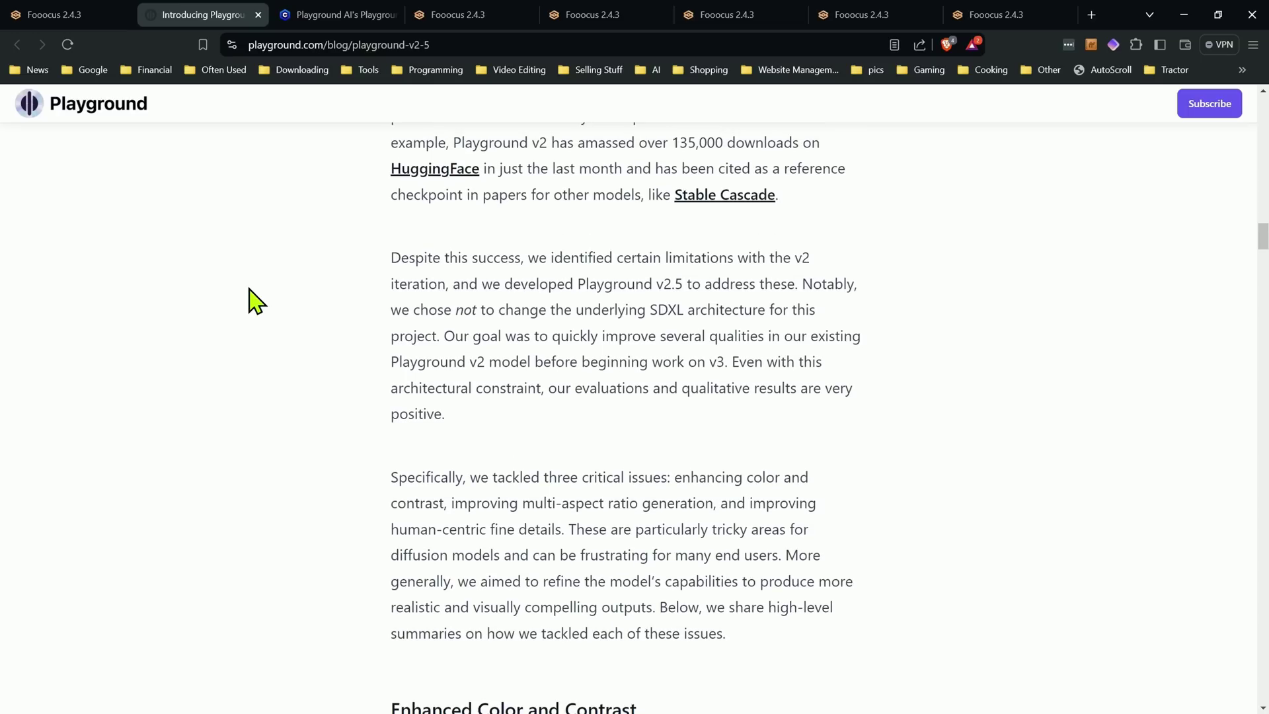
{"action": "scroll", "coordinate": [256, 301], "scroll_direction": "down", "scroll_amount": 2}
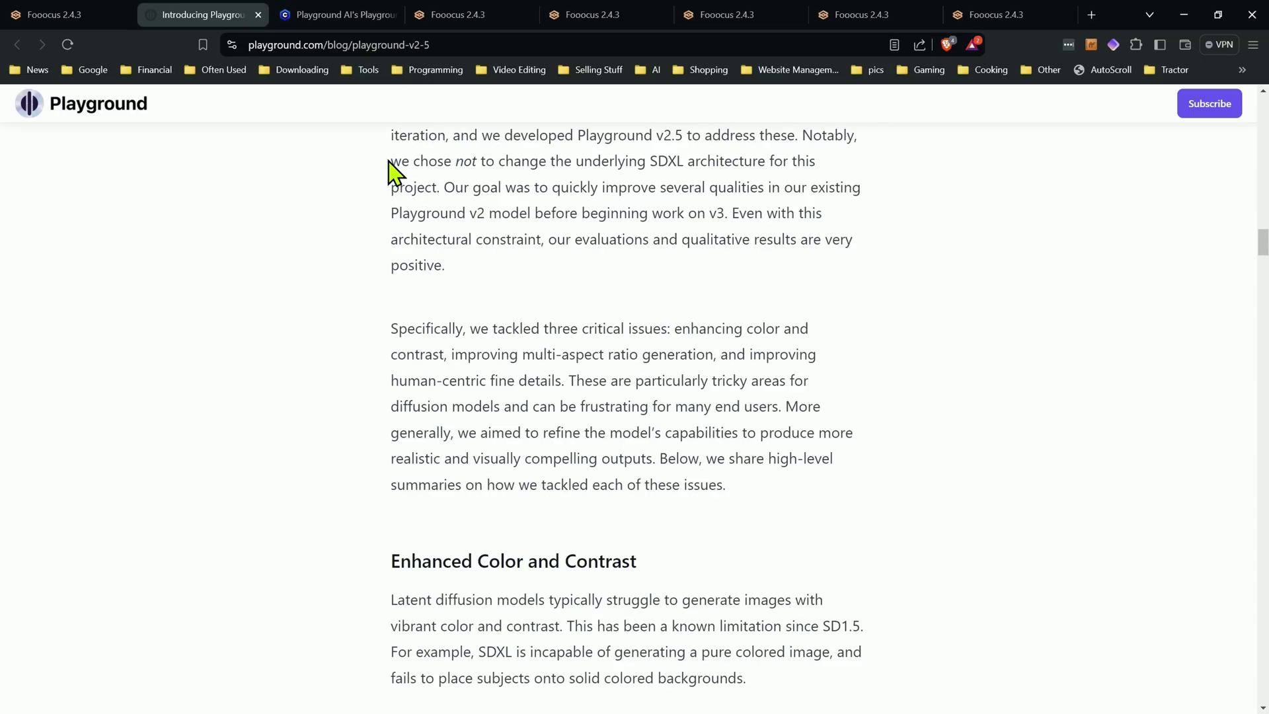
Highlight a paragraph line, clear the selection, and read on to Improved Multi-Aspect Ratio Generation.
{"action": "left_click_drag", "start_coordinate": [392, 162], "coordinate": [815, 161]}
{"action": "left_click", "coordinate": [417, 290]}
{"action": "scroll", "coordinate": [396, 364], "scroll_direction": "down", "scroll_amount": 5}
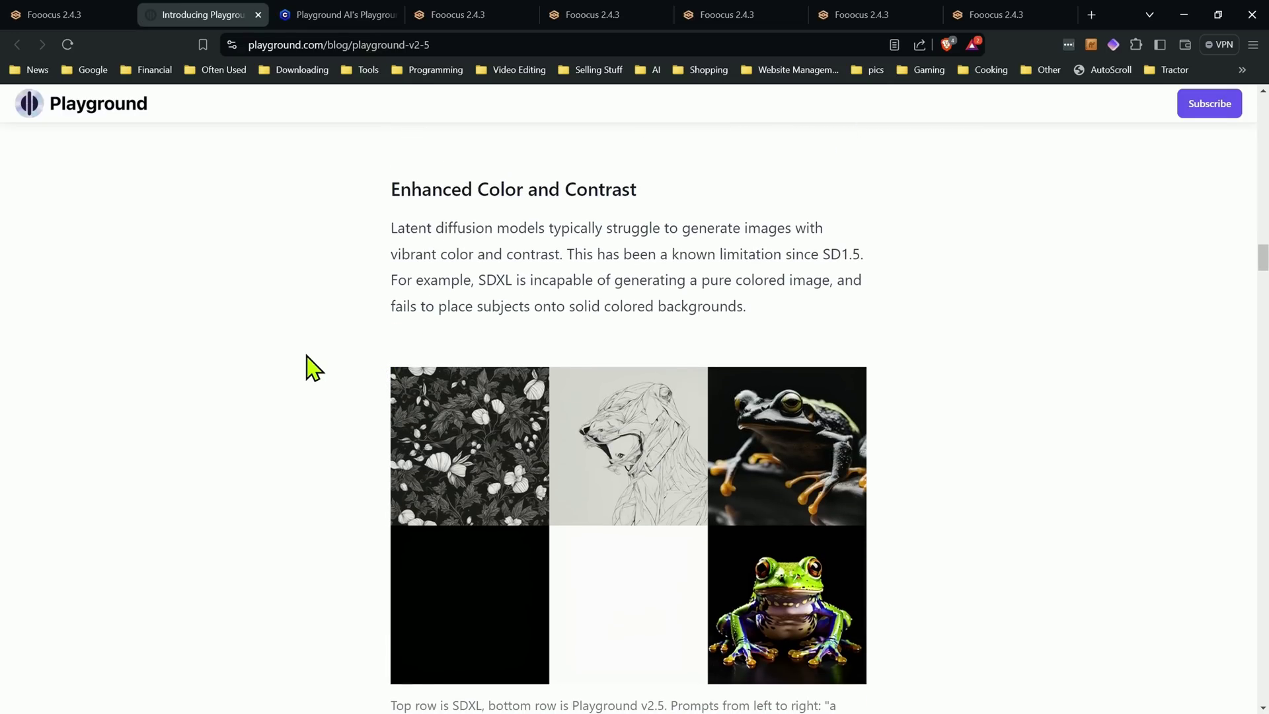
{"action": "scroll", "coordinate": [311, 369], "scroll_direction": "down", "scroll_amount": 1}
{"action": "scroll", "coordinate": [371, 306], "scroll_direction": "up", "scroll_amount": 1}
{"action": "scroll", "coordinate": [388, 330], "scroll_direction": "down", "scroll_amount": 1}
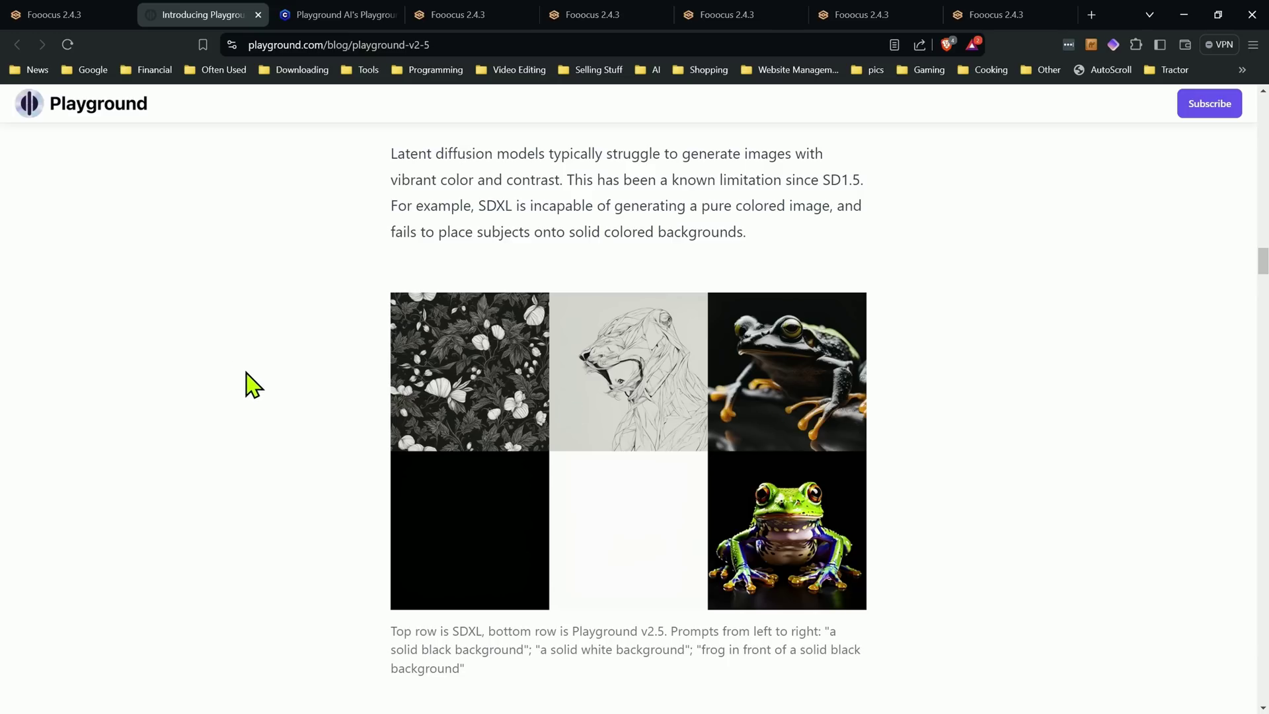
{"action": "scroll", "coordinate": [254, 384], "scroll_direction": "down", "scroll_amount": 7}
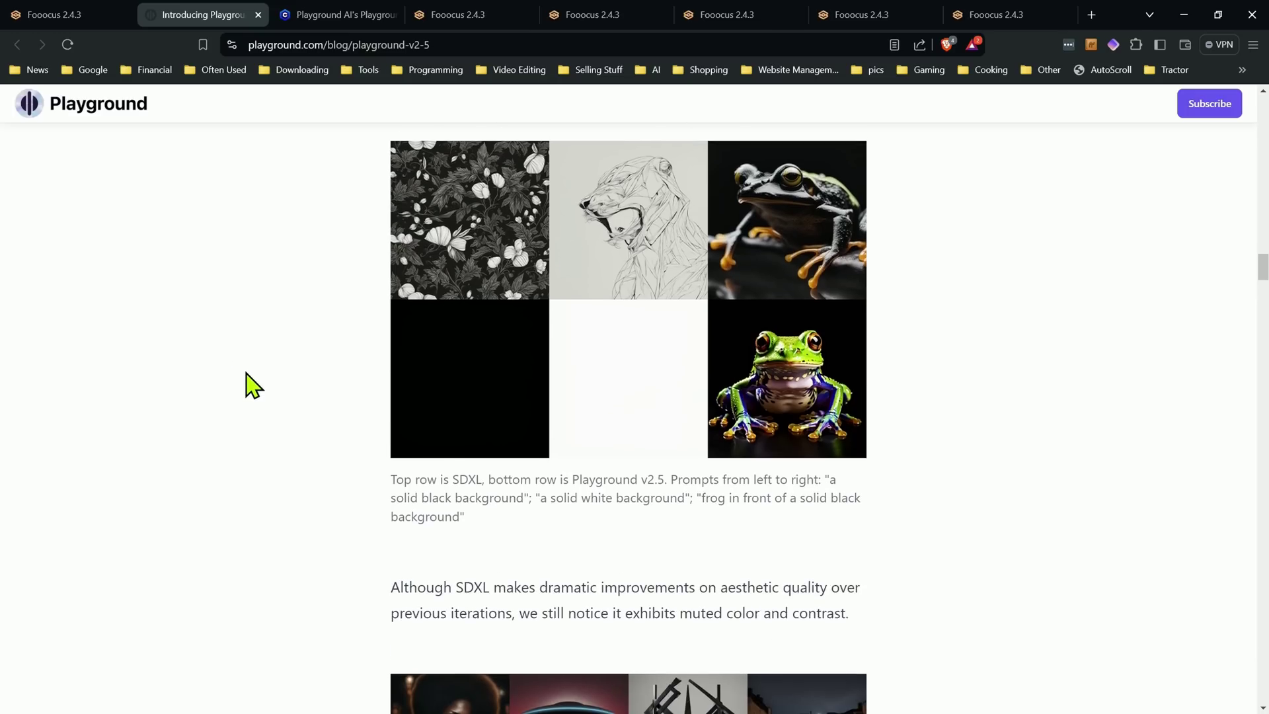
{"action": "scroll", "coordinate": [253, 383], "scroll_direction": "down", "scroll_amount": 18}
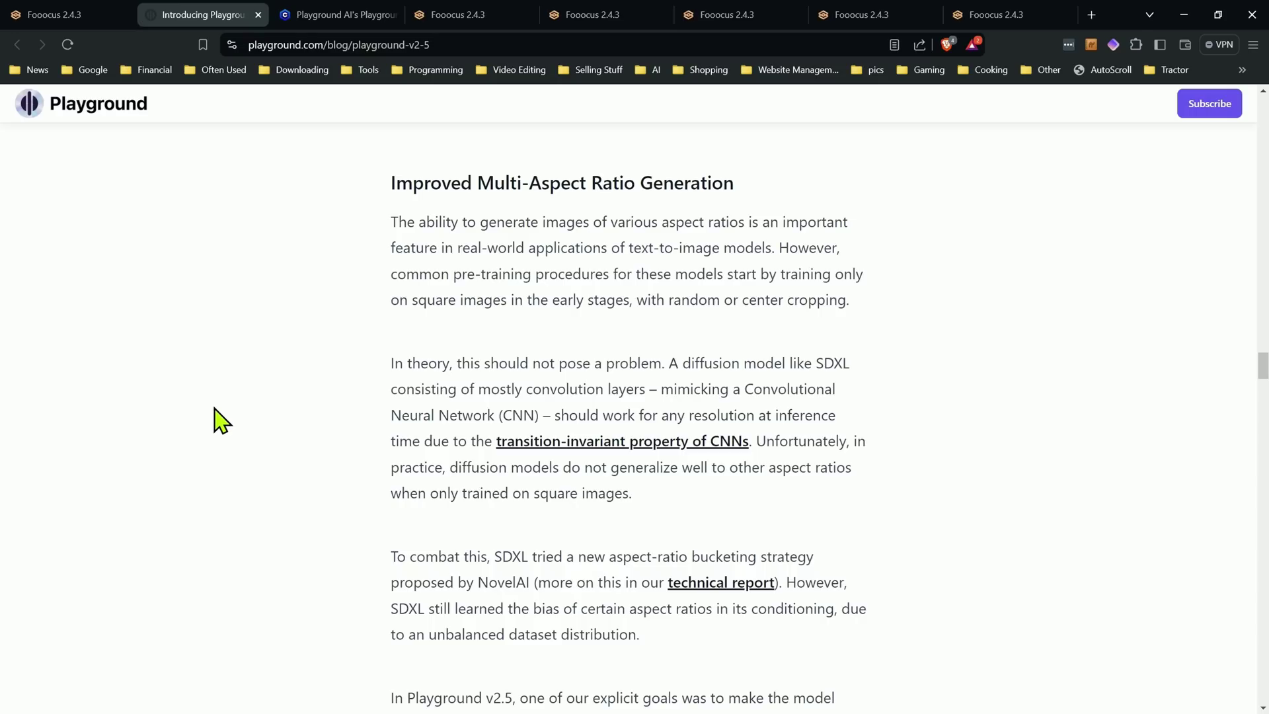
Scroll through the blog's human-centric detail portrait examples.
{"action": "scroll", "coordinate": [218, 418], "scroll_direction": "down", "scroll_amount": 10}
{"action": "scroll", "coordinate": [187, 456], "scroll_direction": "down", "scroll_amount": 4}
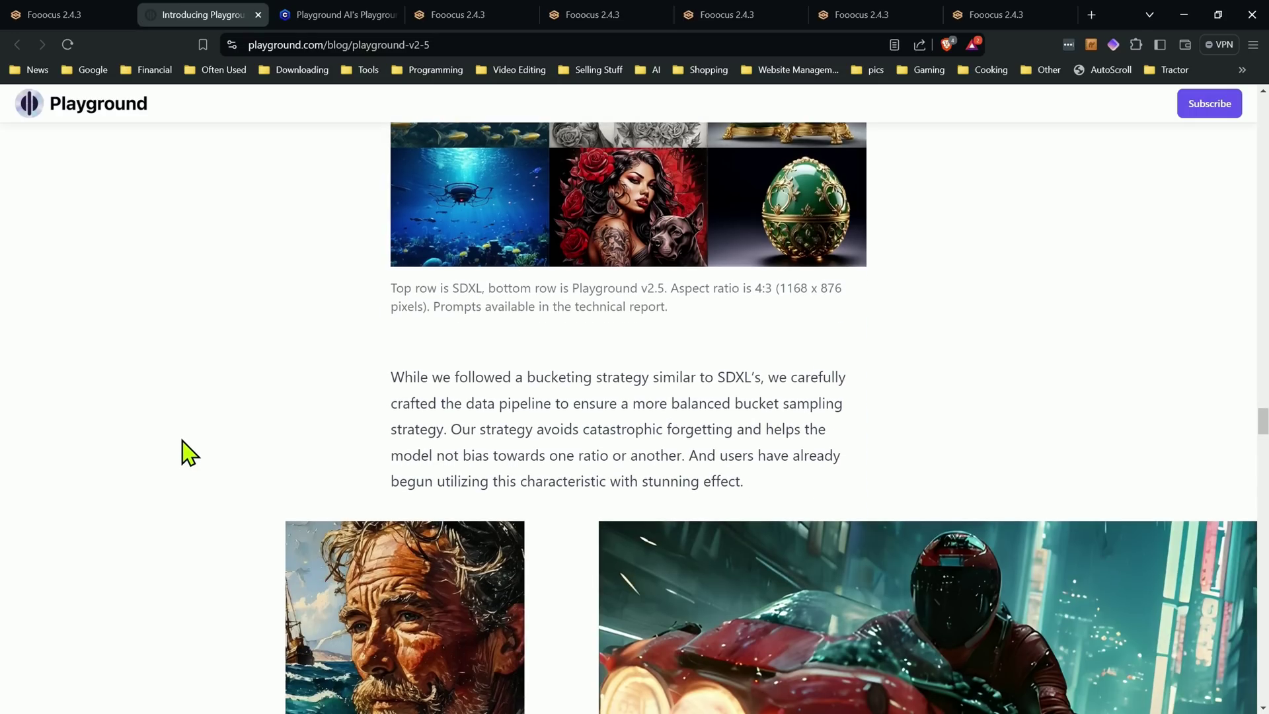
{"action": "scroll", "coordinate": [189, 451], "scroll_direction": "up", "scroll_amount": 1}
{"action": "scroll", "coordinate": [184, 448], "scroll_direction": "down", "scroll_amount": 15}
{"action": "scroll", "coordinate": [207, 441], "scroll_direction": "down", "scroll_amount": 3}
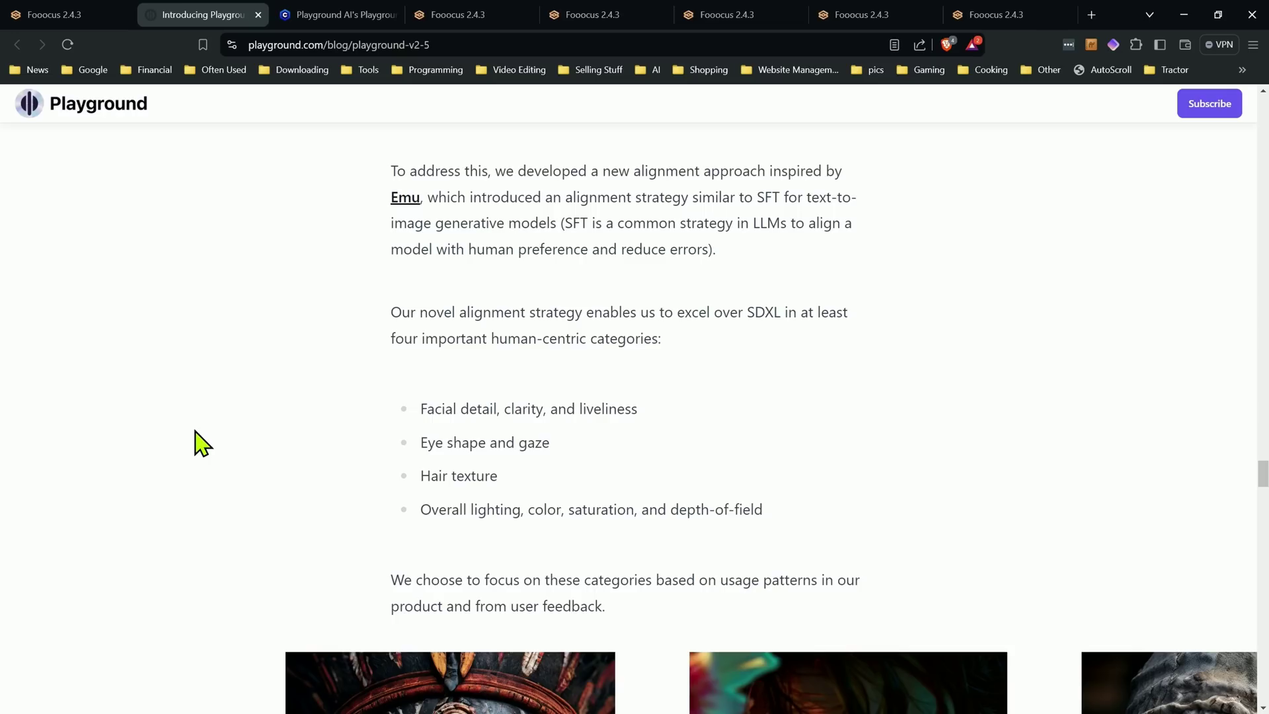
{"action": "scroll", "coordinate": [206, 455], "scroll_direction": "down", "scroll_amount": 4}
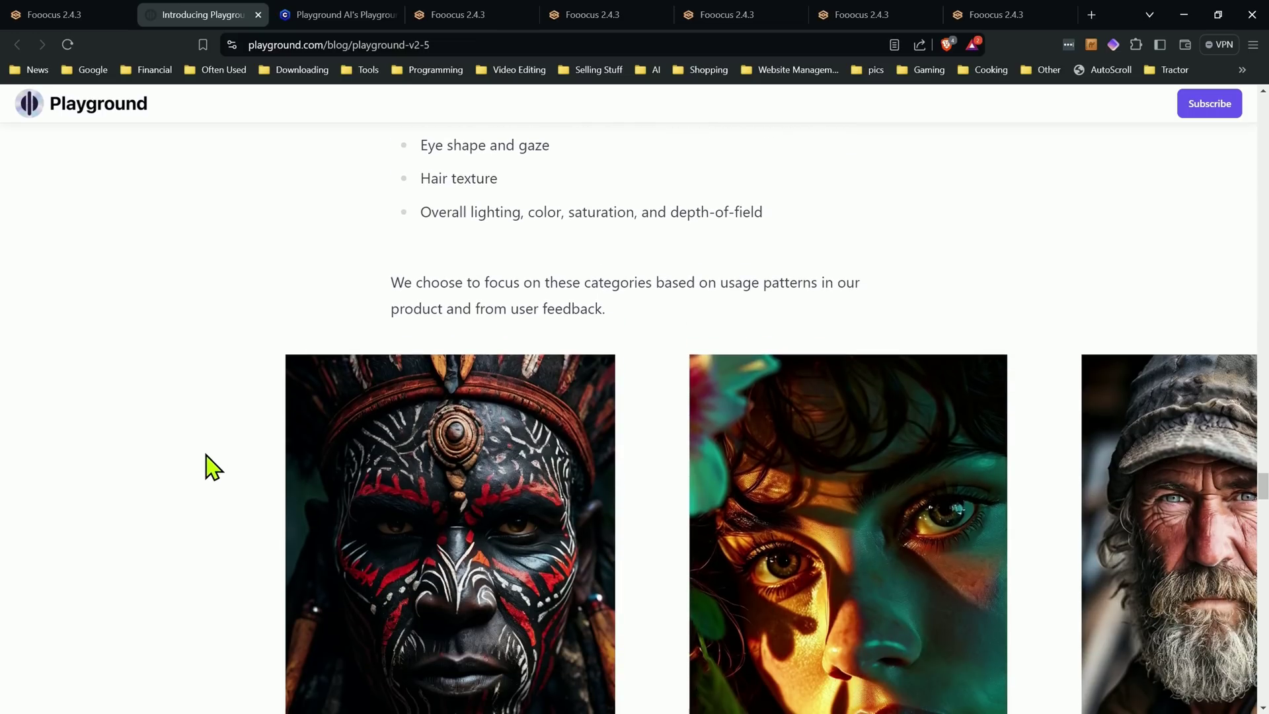
{"action": "scroll", "coordinate": [207, 459], "scroll_direction": "down", "scroll_amount": 1}
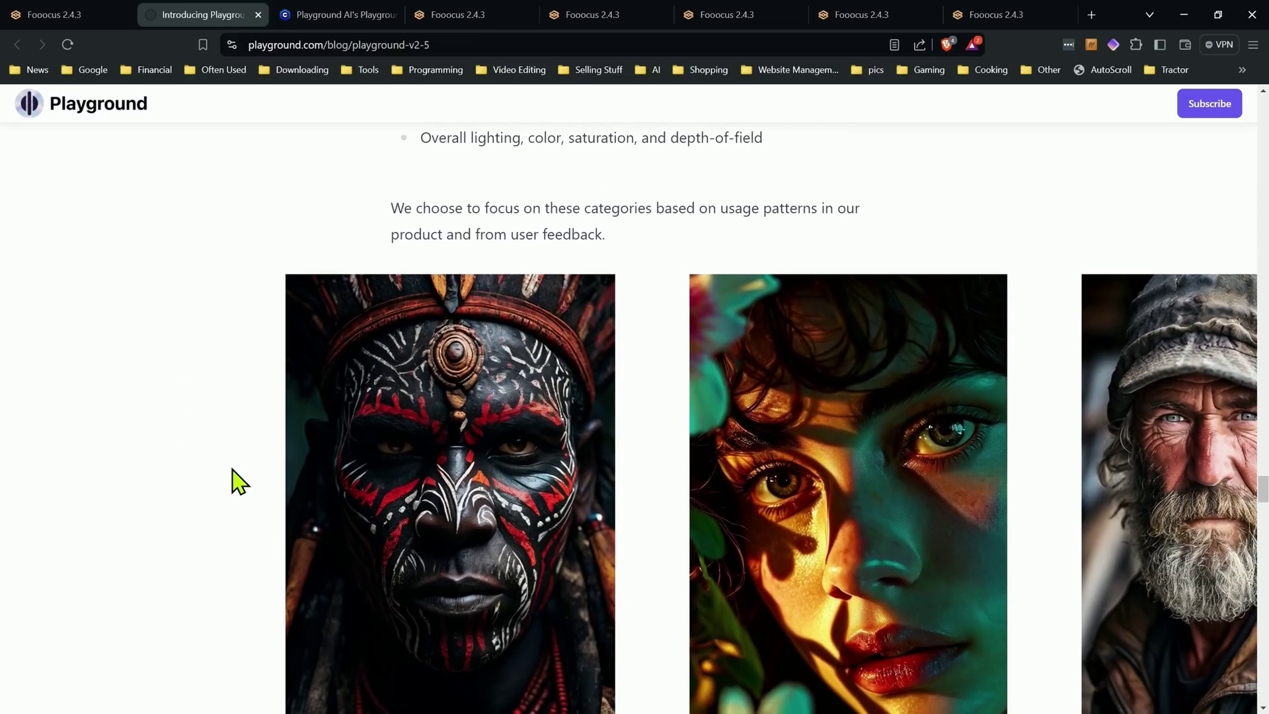
{"action": "scroll", "coordinate": [246, 471], "scroll_direction": "down", "scroll_amount": 1}
{"action": "scroll", "coordinate": [237, 449], "scroll_direction": "down", "scroll_amount": 2}
{"action": "scroll", "coordinate": [230, 437], "scroll_direction": "down", "scroll_amount": 2}
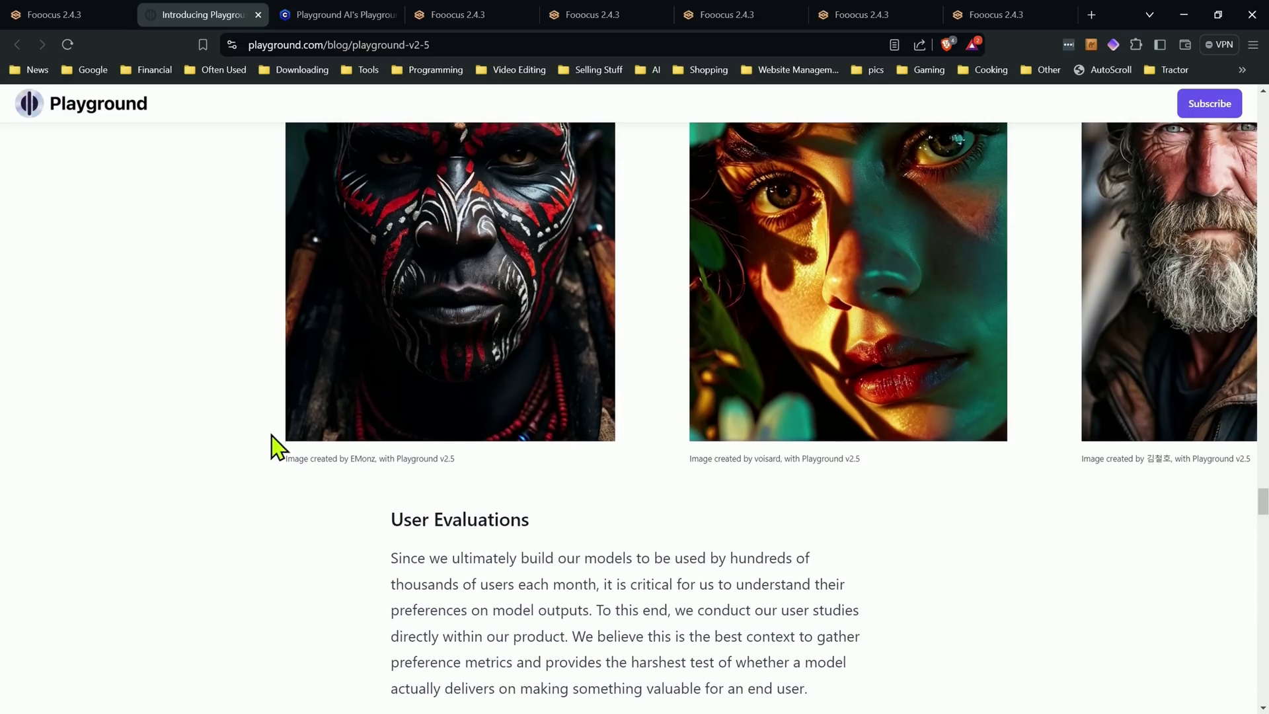
{"action": "scroll", "coordinate": [359, 410], "scroll_direction": "up", "scroll_amount": 8}
{"action": "scroll", "coordinate": [334, 399], "scroll_direction": "up", "scroll_amount": 10}
Look over the Civitai Playground v2.5 model page, then close that tab.
{"action": "left_click", "coordinate": [344, 15]}
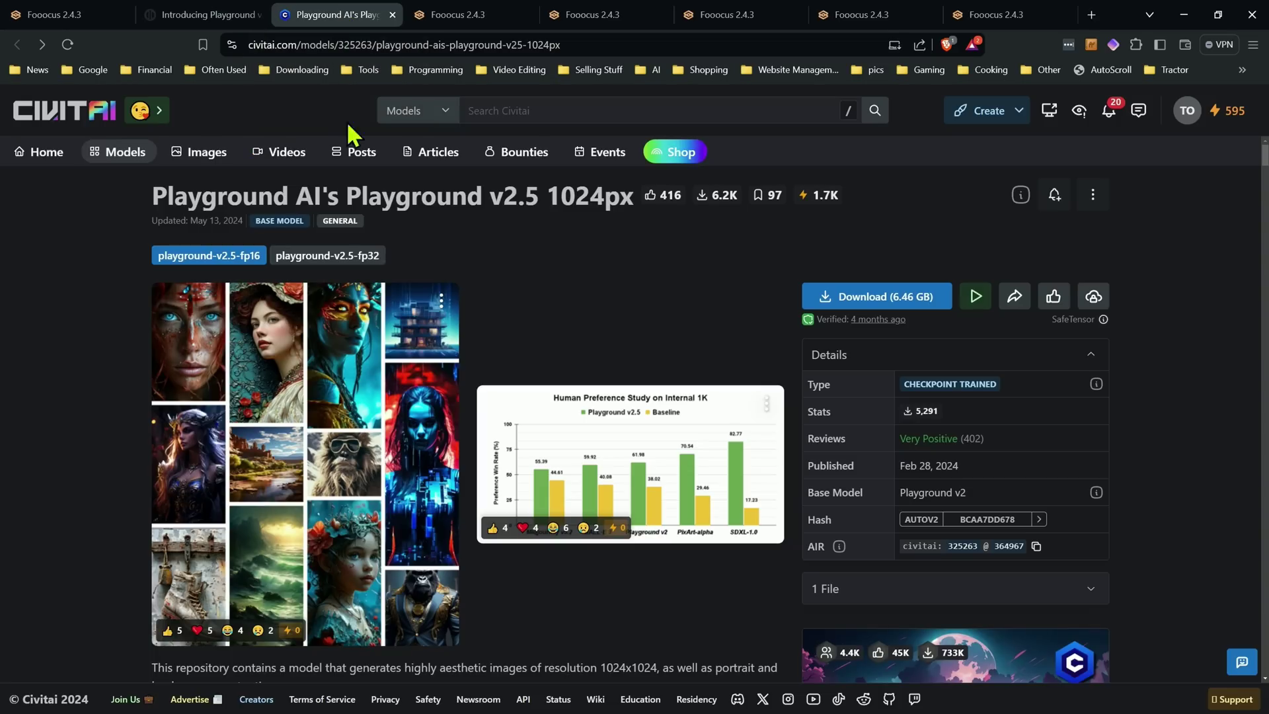
{"action": "scroll", "coordinate": [542, 321], "scroll_direction": "down", "scroll_amount": 15}
{"action": "scroll", "coordinate": [519, 318], "scroll_direction": "up", "scroll_amount": 15}
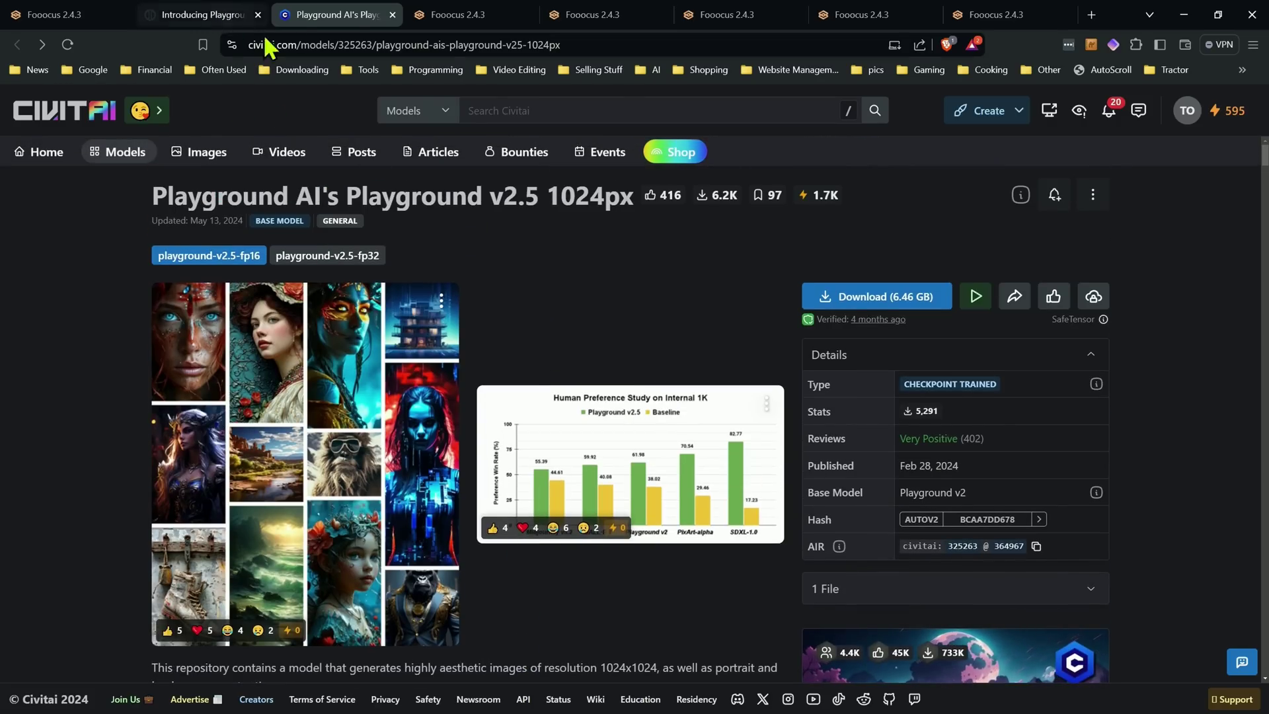
{"action": "left_click", "coordinate": [392, 15]}
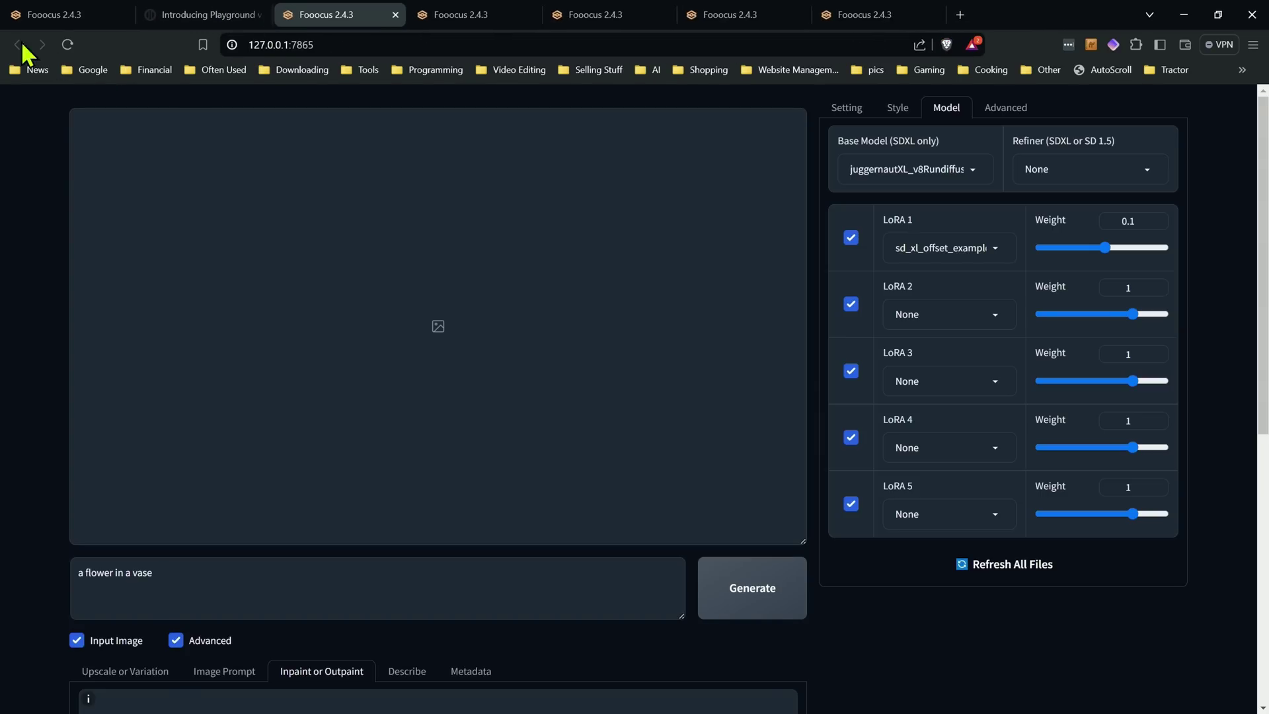
Check the first Fooocus session's settings, then move through the flower session to the balloon-cat session.
{"action": "left_click", "coordinate": [77, 14]}
{"action": "left_click", "coordinate": [856, 108]}
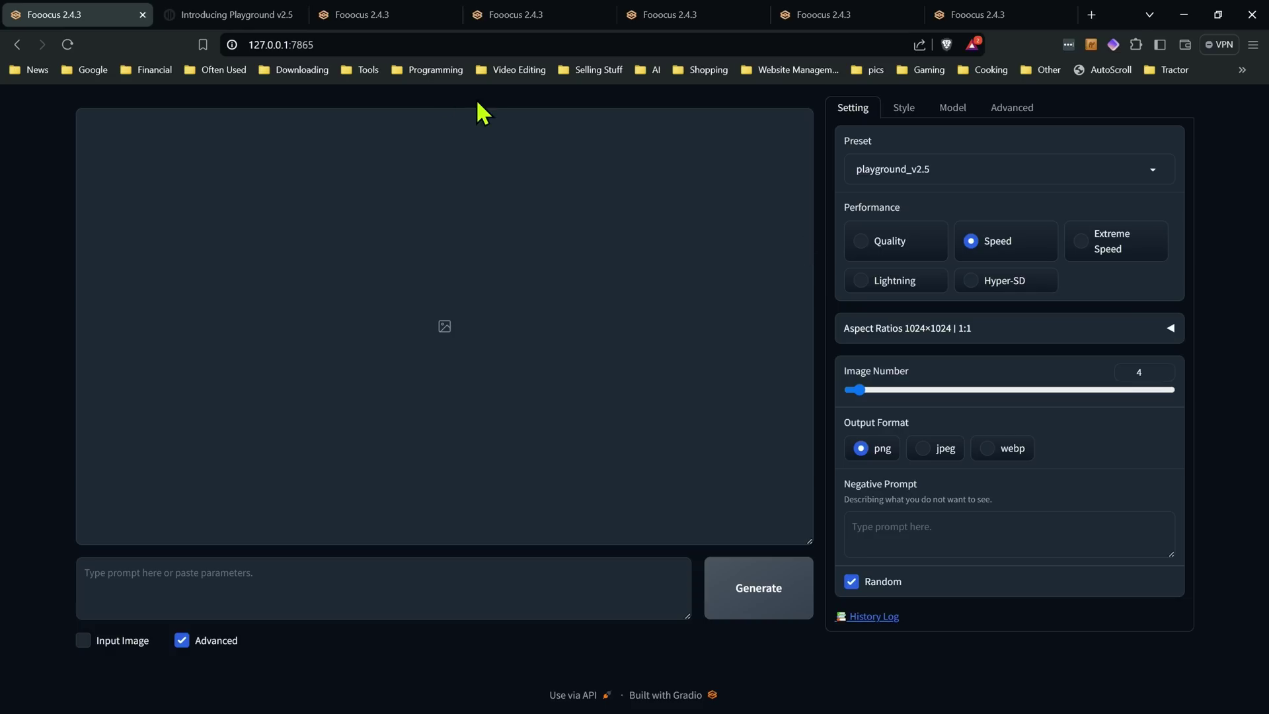
{"action": "left_click", "coordinate": [430, 15]}
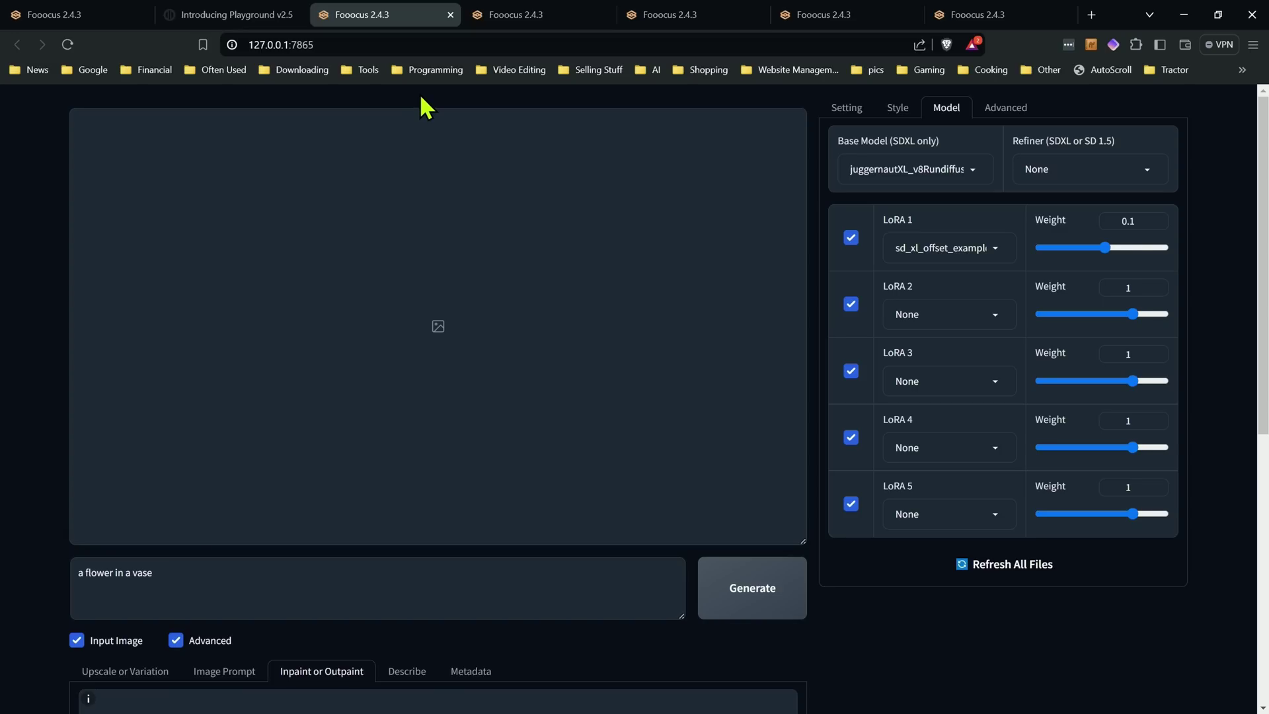
{"action": "key", "text": "ctrl+Tab"}
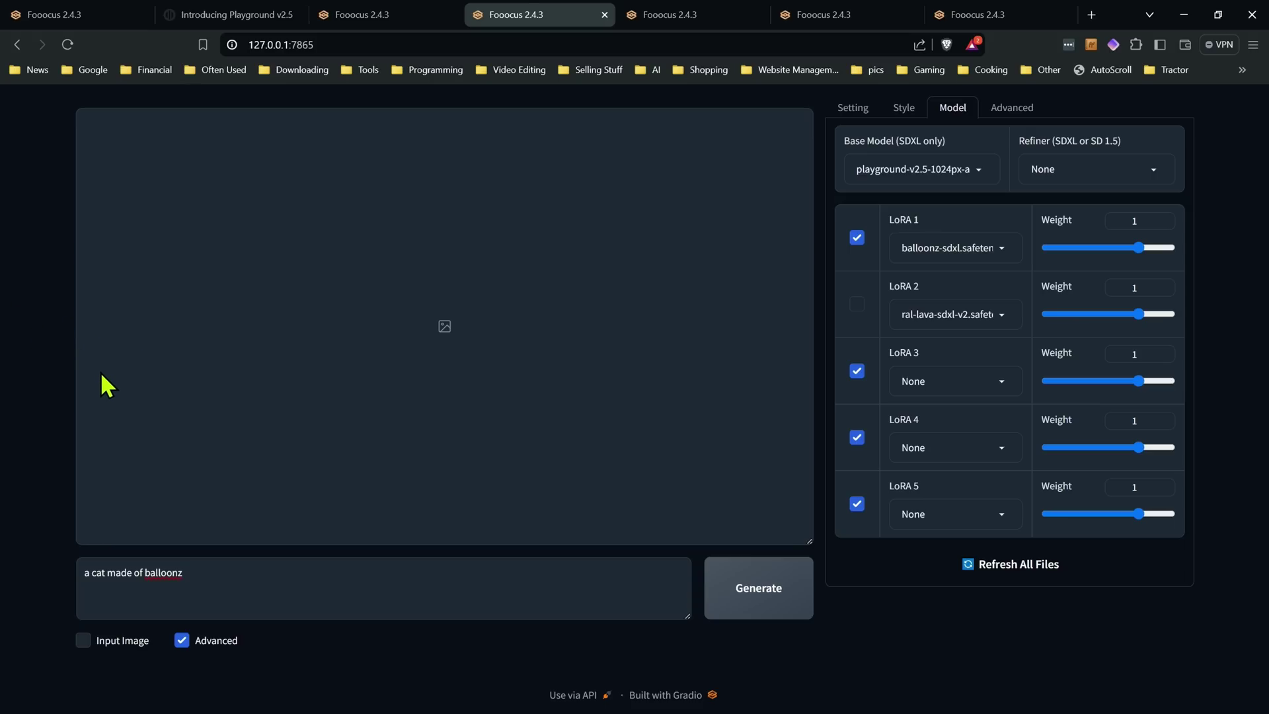
Generate images from the 'a cat made of balloonz' prompt.
{"action": "left_click", "coordinate": [850, 110]}
{"action": "scroll", "coordinate": [900, 383], "scroll_direction": "down", "scroll_amount": 1}
{"action": "left_click", "coordinate": [263, 581]}
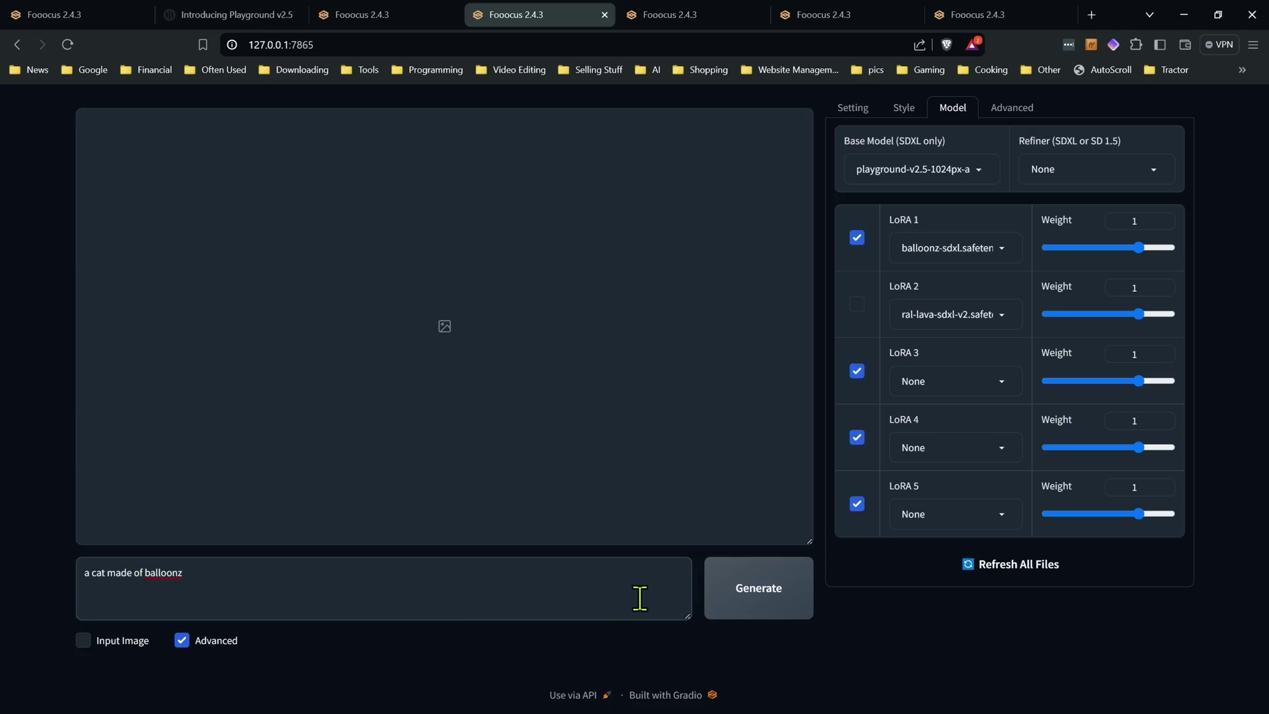
{"action": "left_click", "coordinate": [757, 592]}
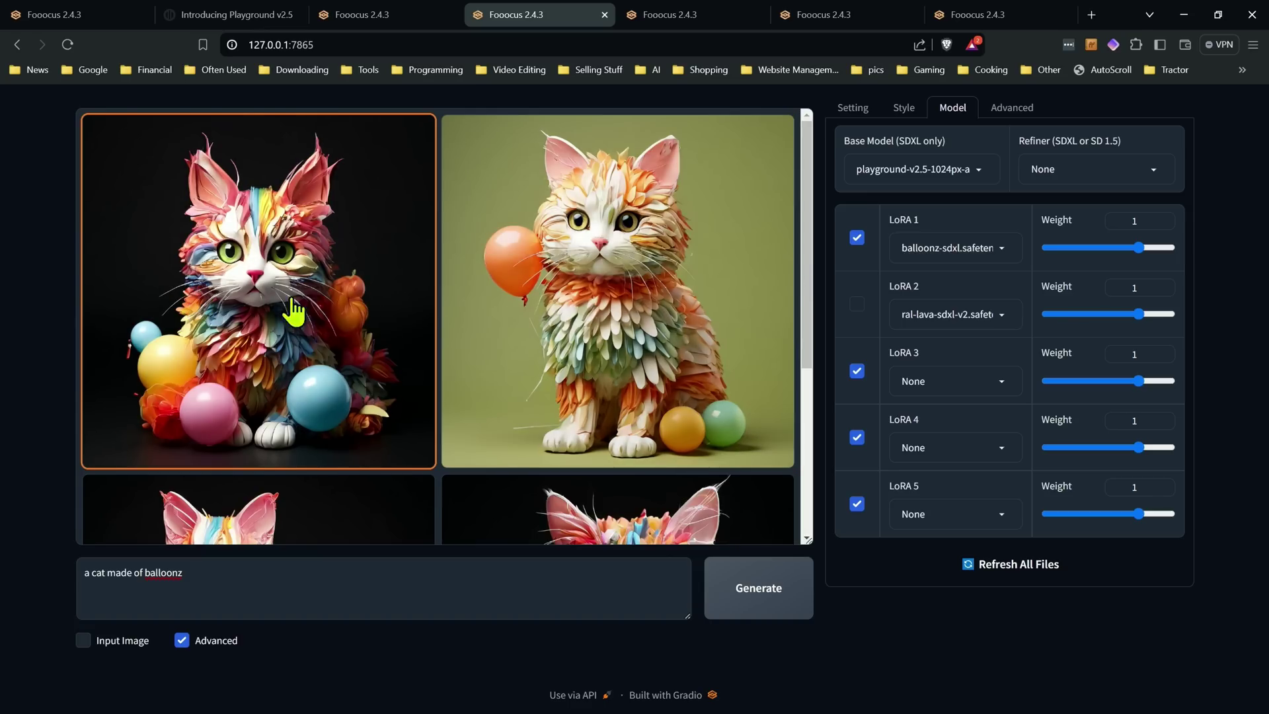
{"action": "scroll", "coordinate": [320, 357], "scroll_direction": "down", "scroll_amount": 5}
{"action": "scroll", "coordinate": [342, 314], "scroll_direction": "up", "scroll_amount": 5}
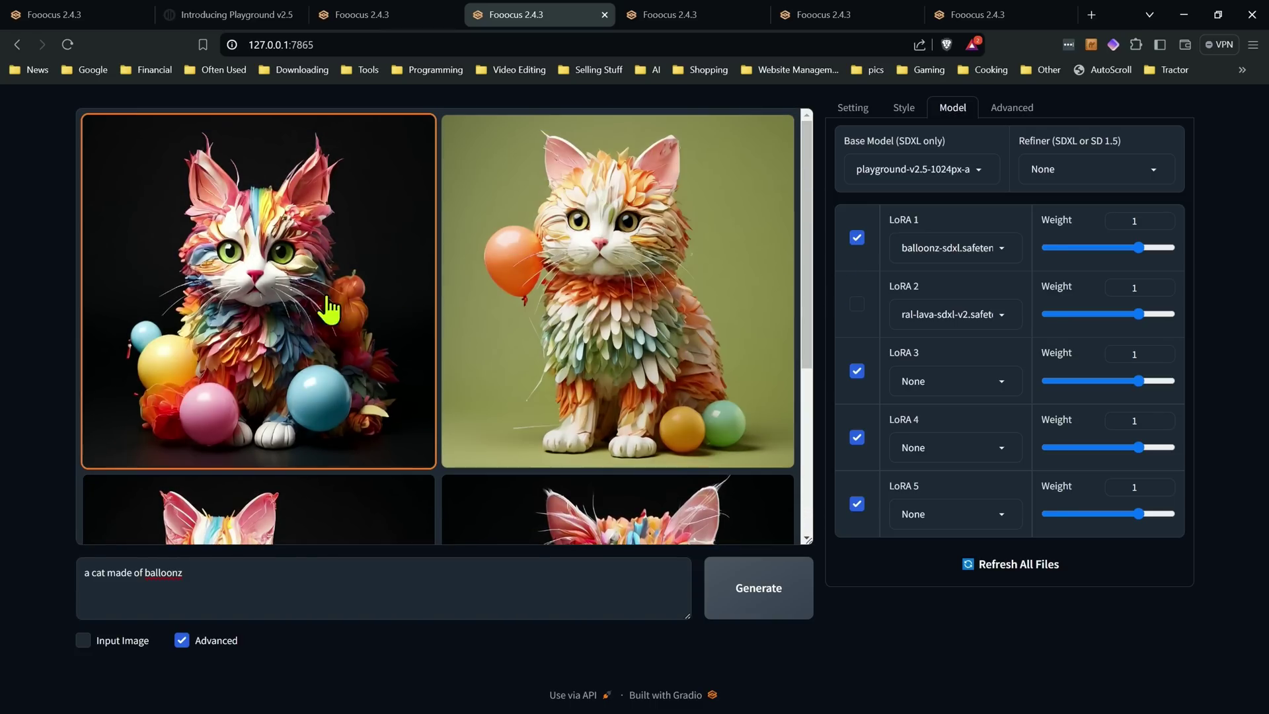
View each of the four balloon-cat images, then switch to the other Fooocus session.
{"action": "left_click", "coordinate": [306, 308]}
{"action": "left_click", "coordinate": [429, 526]}
{"action": "left_click", "coordinate": [462, 525]}
{"action": "left_click", "coordinate": [490, 529]}
{"action": "left_click", "coordinate": [396, 525]}
{"action": "left_click", "coordinate": [675, 15]}
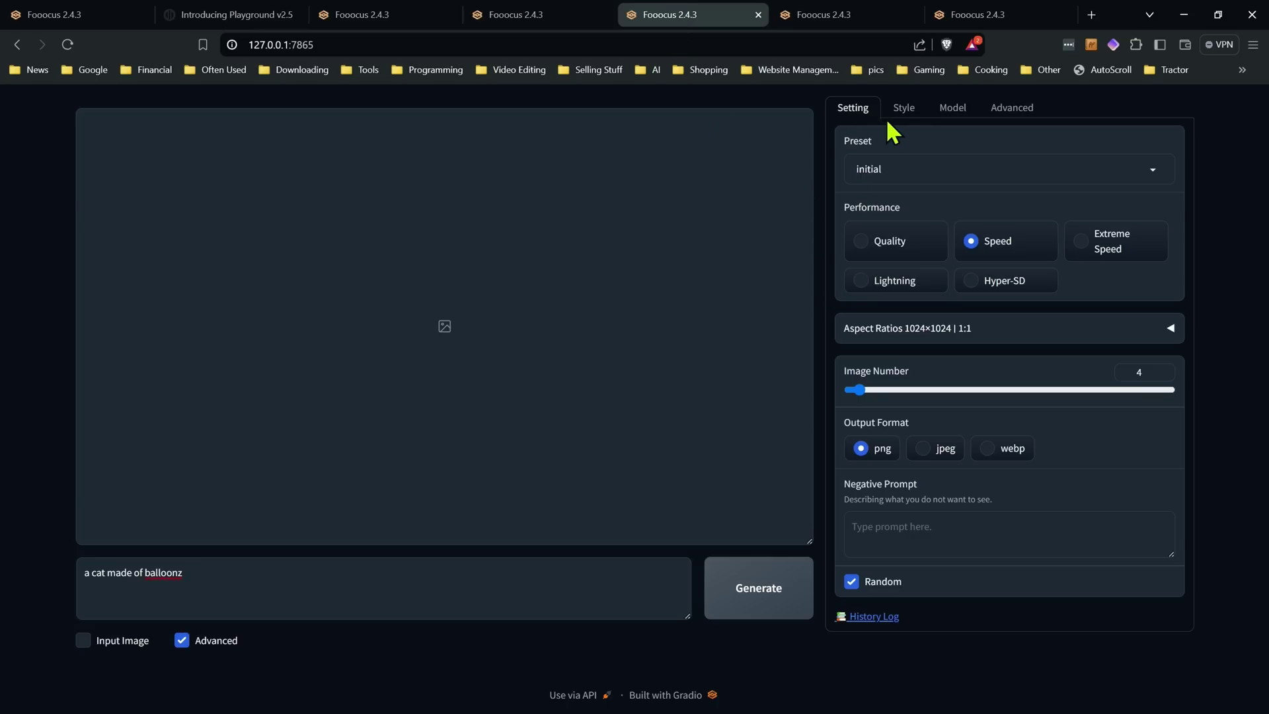
Render one juggernautXL balloon cat, check its model settings, then return to the playground v2.5 tab.
{"action": "left_click", "coordinate": [775, 595]}
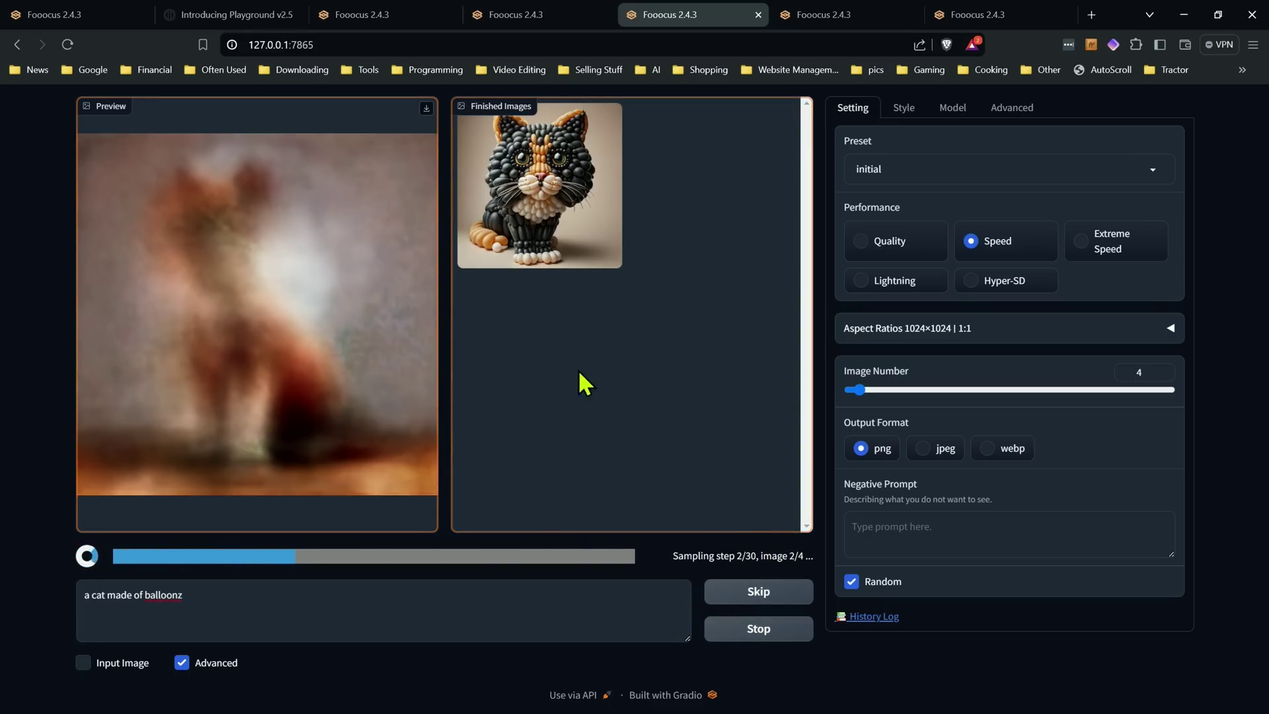
{"action": "left_click", "coordinate": [759, 630]}
{"action": "left_click", "coordinate": [303, 292]}
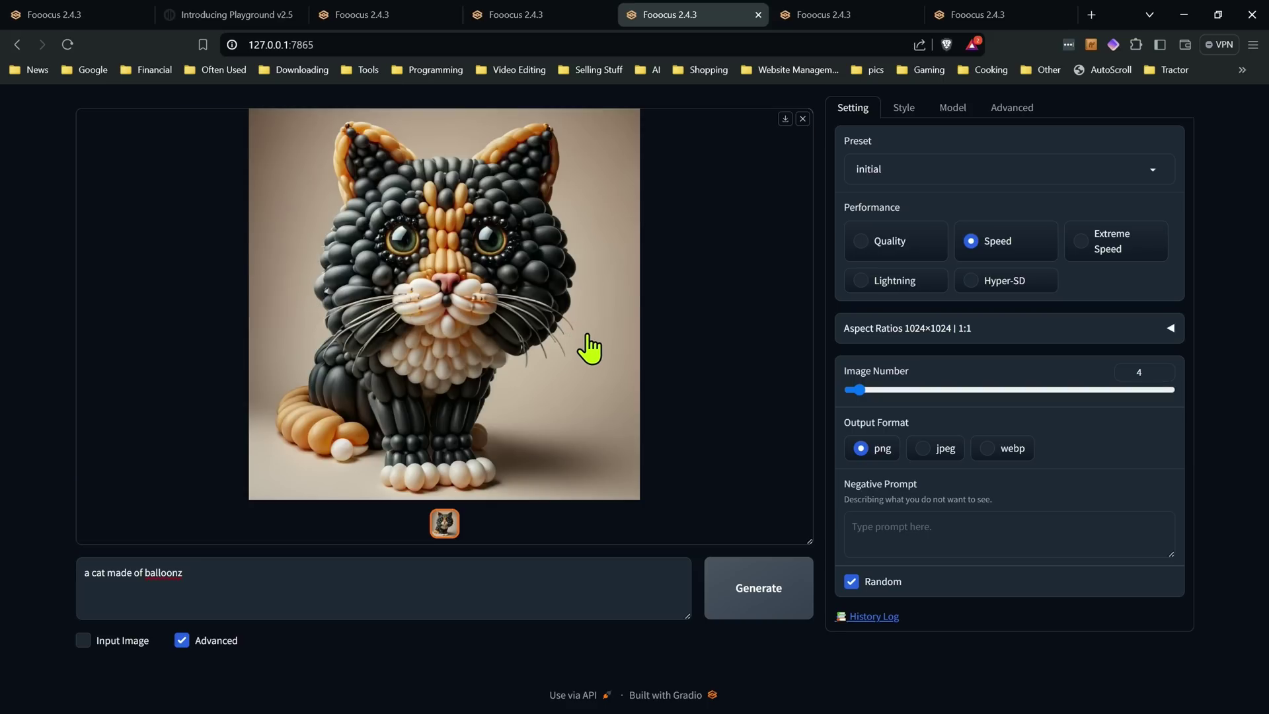
{"action": "left_click", "coordinate": [949, 108]}
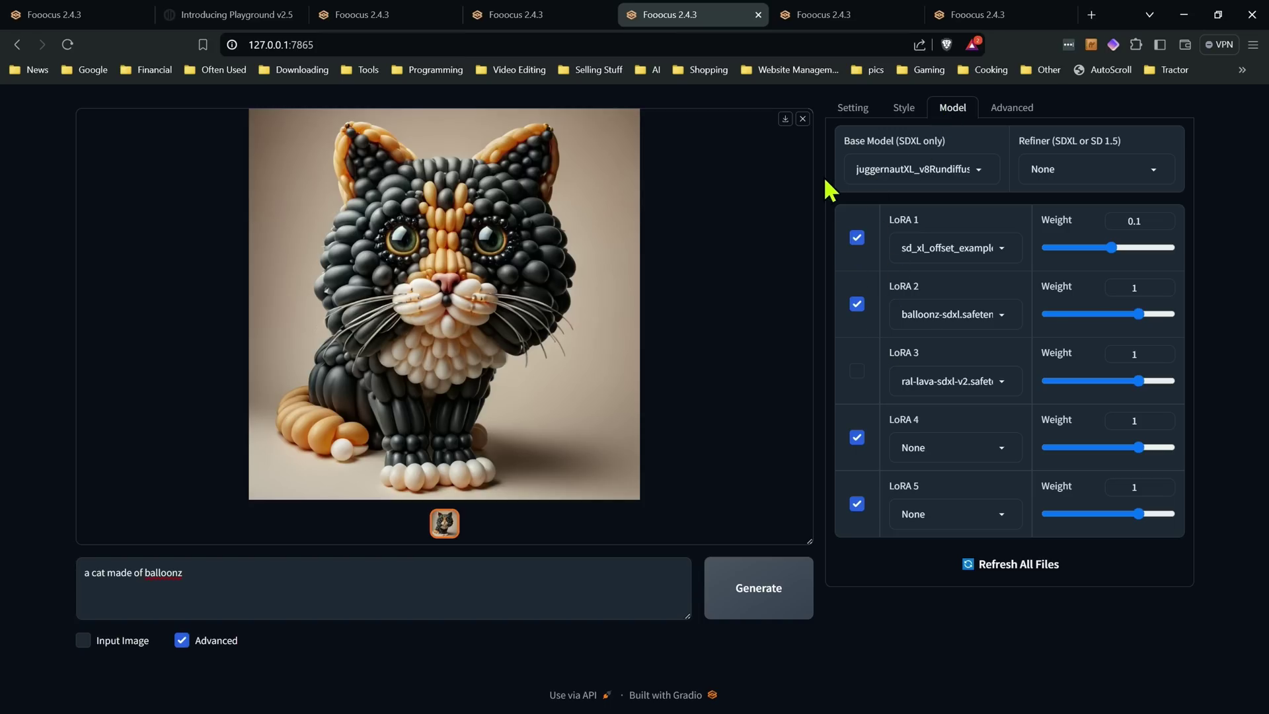
{"action": "left_click", "coordinate": [546, 12]}
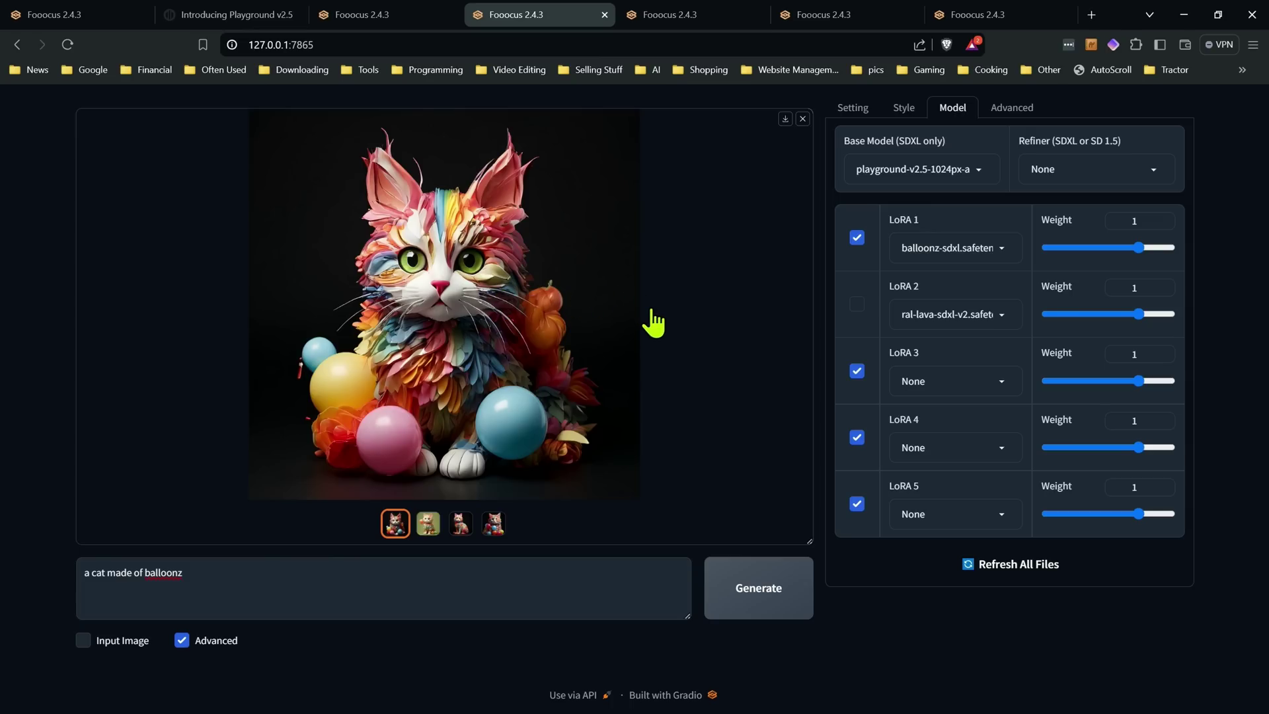
Browse the balloon cats full screen, then enable the ral-lava-sdxl-v2 LoRA and disable balloonz.
{"action": "left_click", "coordinate": [636, 357]}
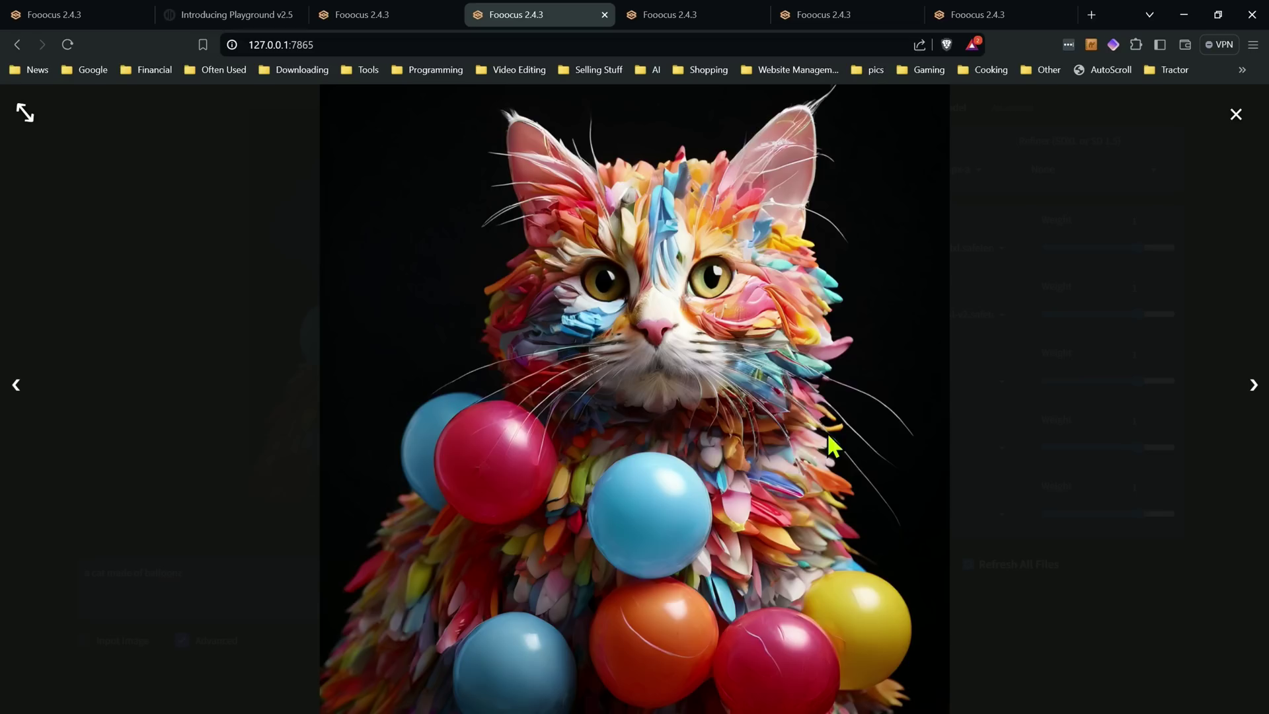
{"action": "left_click", "coordinate": [1252, 396]}
{"action": "left_click", "coordinate": [1252, 395]}
{"action": "left_click", "coordinate": [1252, 395]}
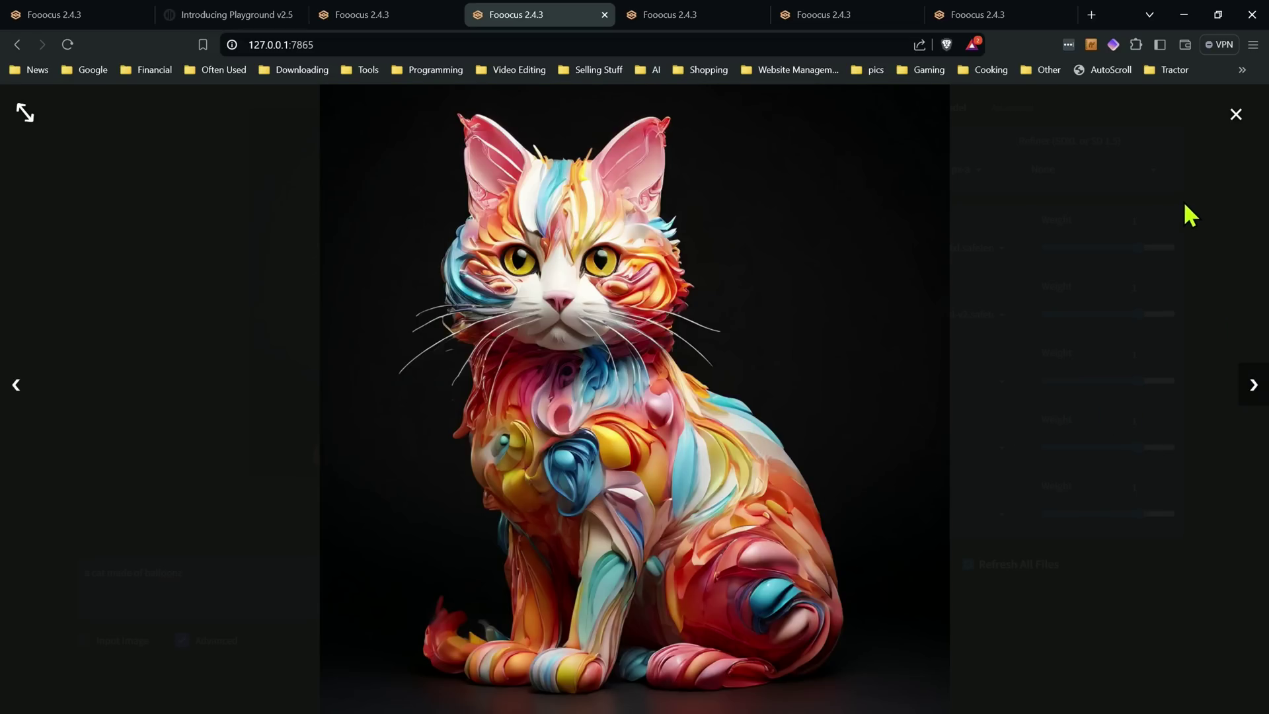
{"action": "left_click", "coordinate": [1235, 115]}
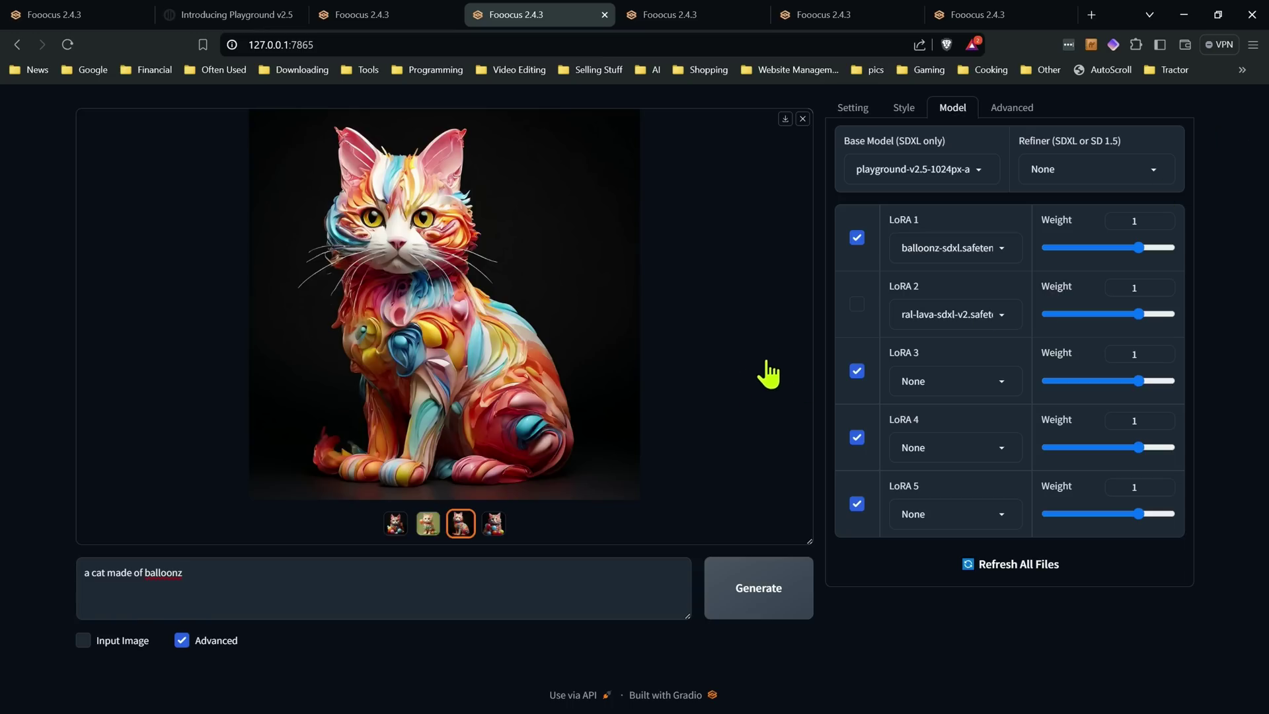
{"action": "left_click", "coordinate": [858, 305]}
{"action": "left_click", "coordinate": [856, 238]}
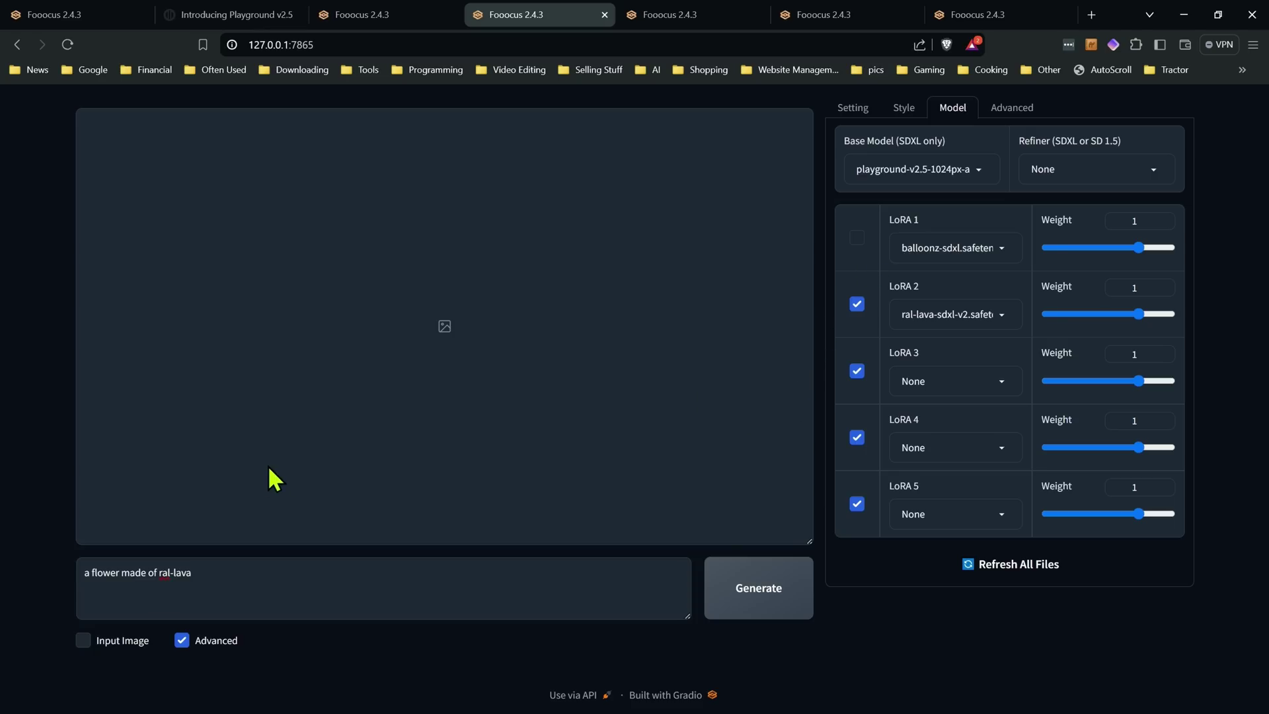
Generate 'a flower made of ral-lava' in both the playground v2.5 and juggernautXL tabs.
{"action": "left_click", "coordinate": [218, 573]}
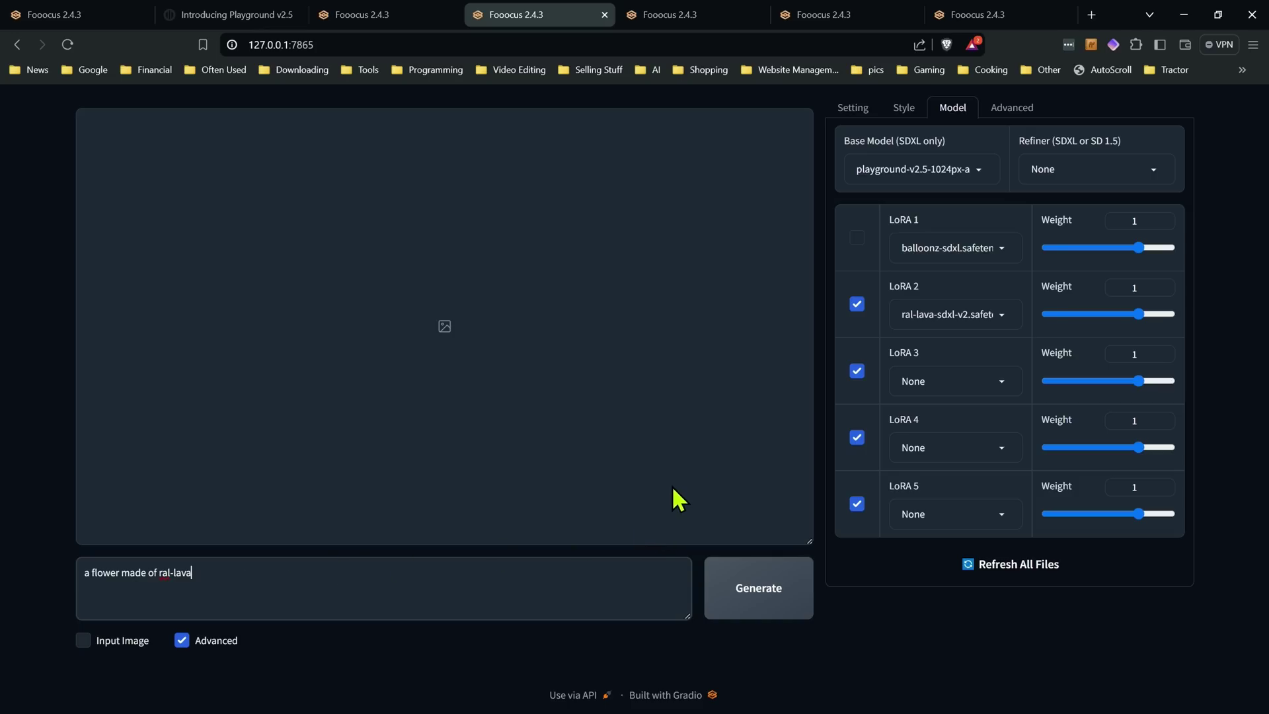
{"action": "left_click", "coordinate": [754, 599]}
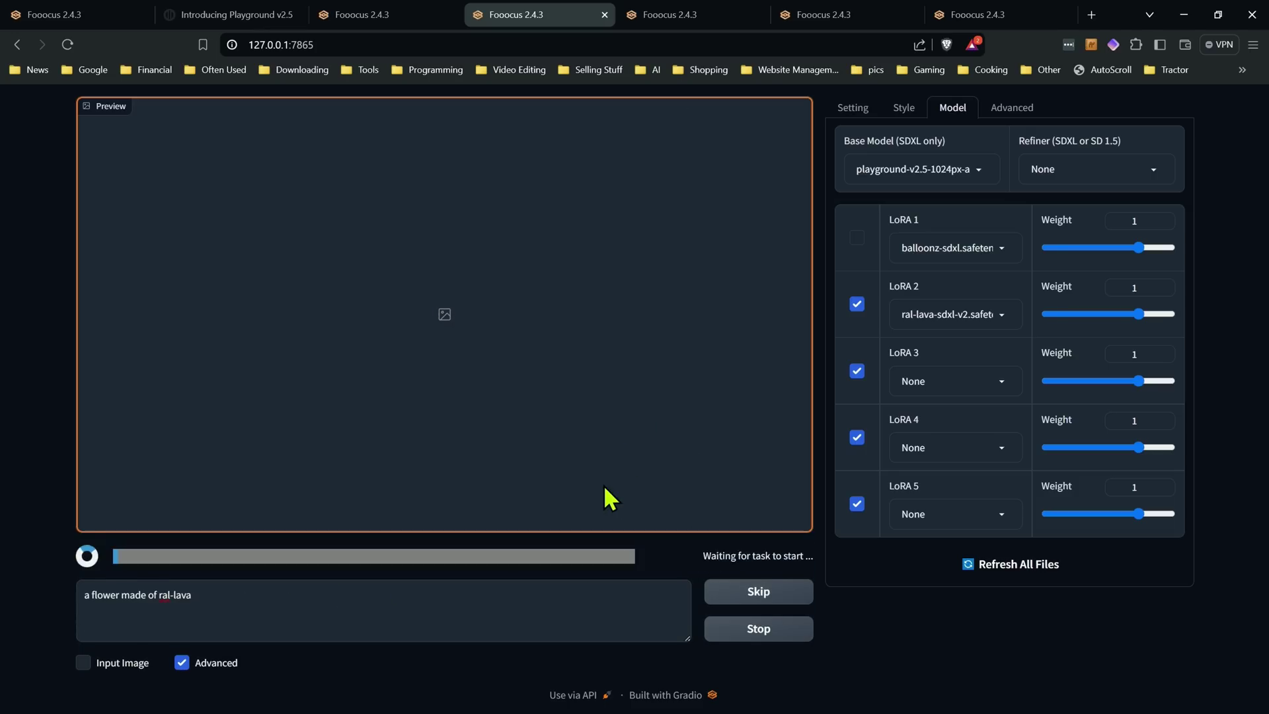
{"action": "left_click", "coordinate": [647, 13]}
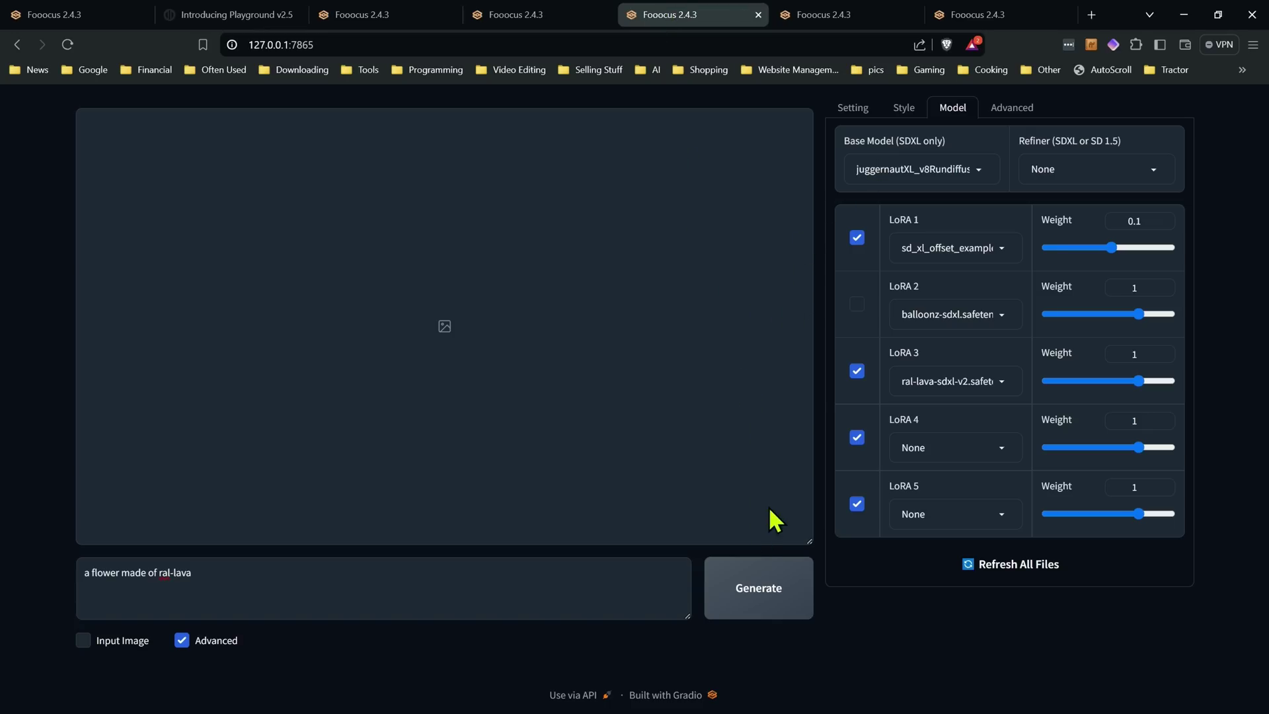
{"action": "left_click", "coordinate": [770, 602]}
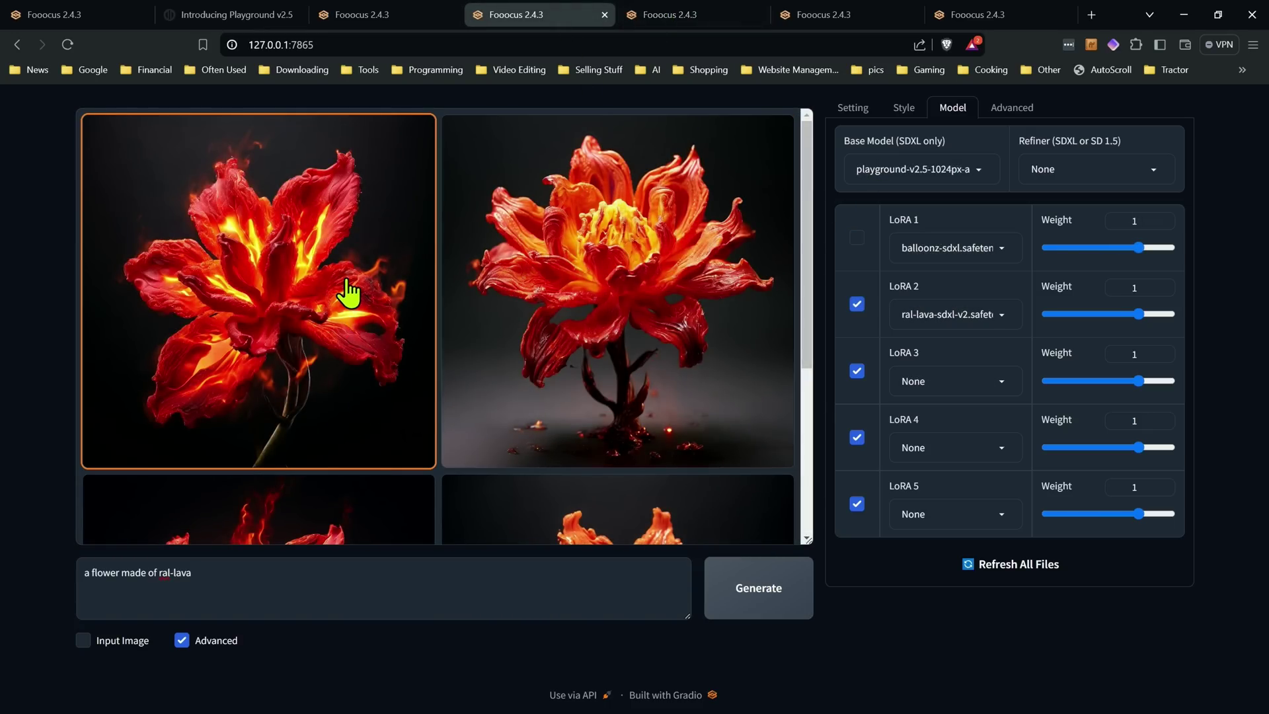
Browse the first set of lava flower results full screen.
{"action": "left_click", "coordinate": [348, 291]}
{"action": "left_click", "coordinate": [499, 306]}
{"action": "left_click", "coordinate": [1254, 385]}
{"action": "left_click", "coordinate": [1254, 385]}
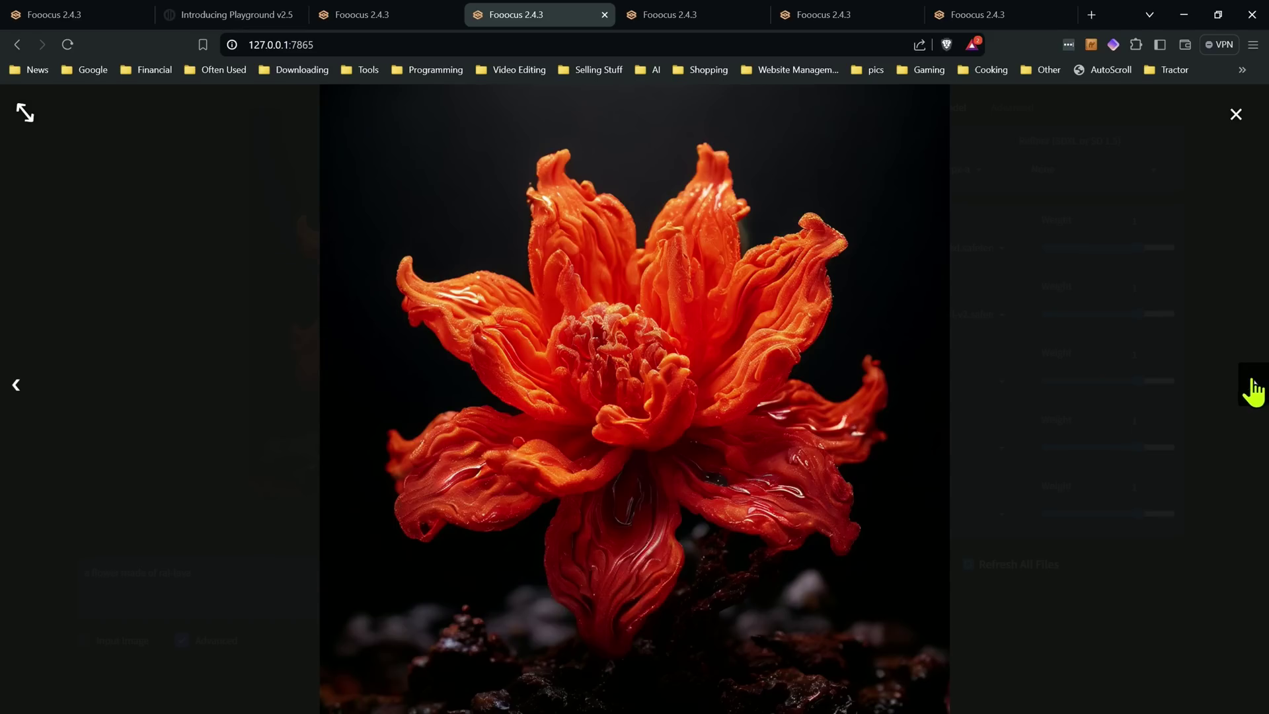
{"action": "left_click", "coordinate": [1236, 115]}
Compare the juggernautXL flowers, then turn off the ral-lava LoRA in the playground tab.
{"action": "left_click", "coordinate": [673, 13]}
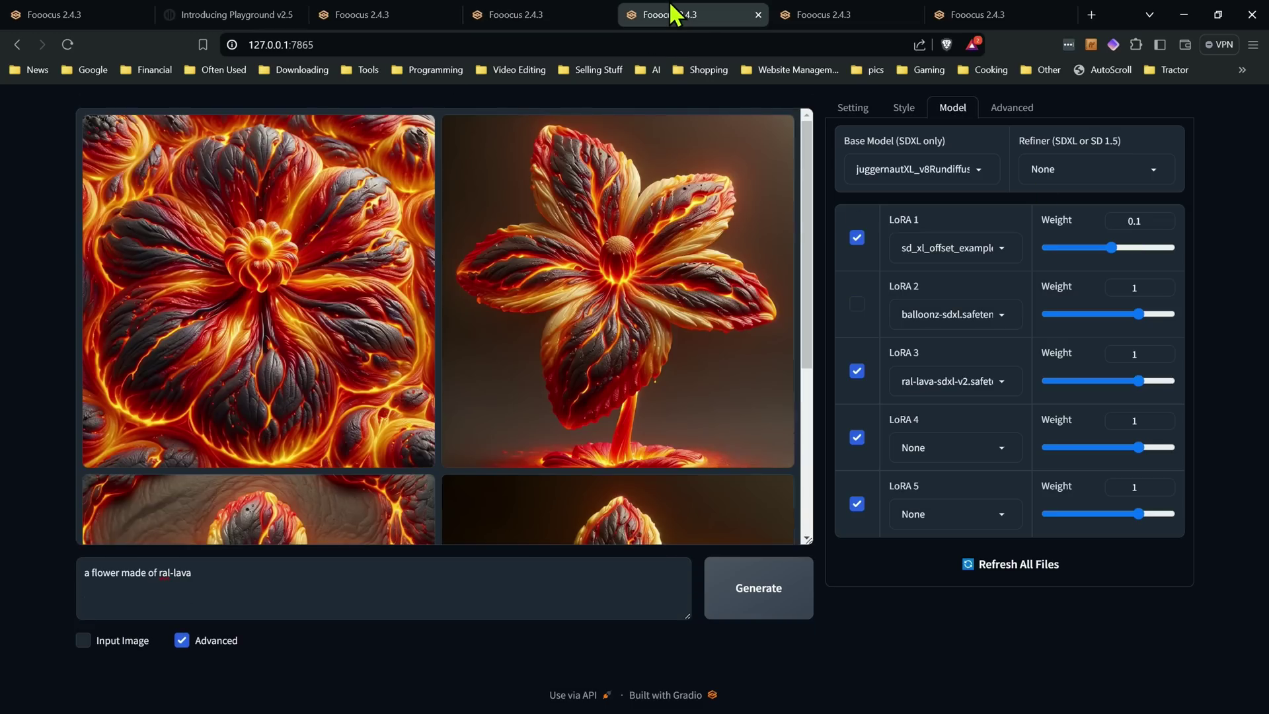
{"action": "scroll", "coordinate": [573, 275], "scroll_direction": "down", "scroll_amount": 5}
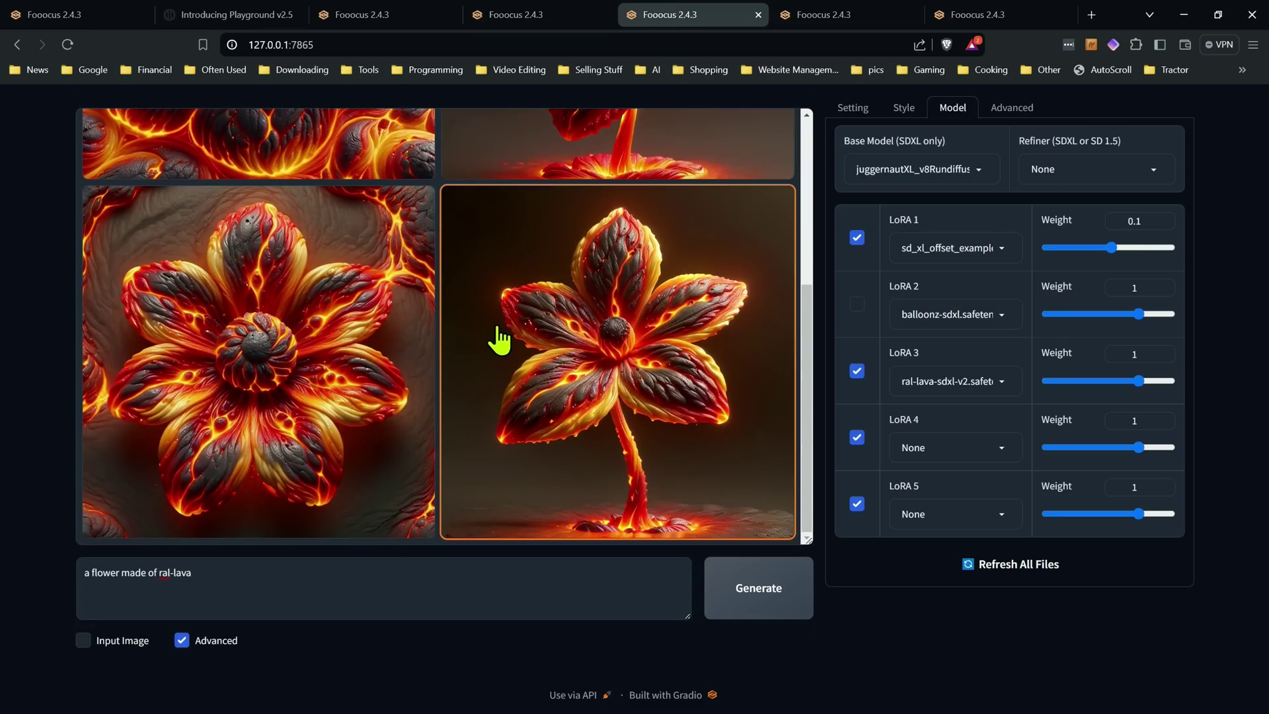
{"action": "scroll", "coordinate": [497, 339], "scroll_direction": "up", "scroll_amount": 4}
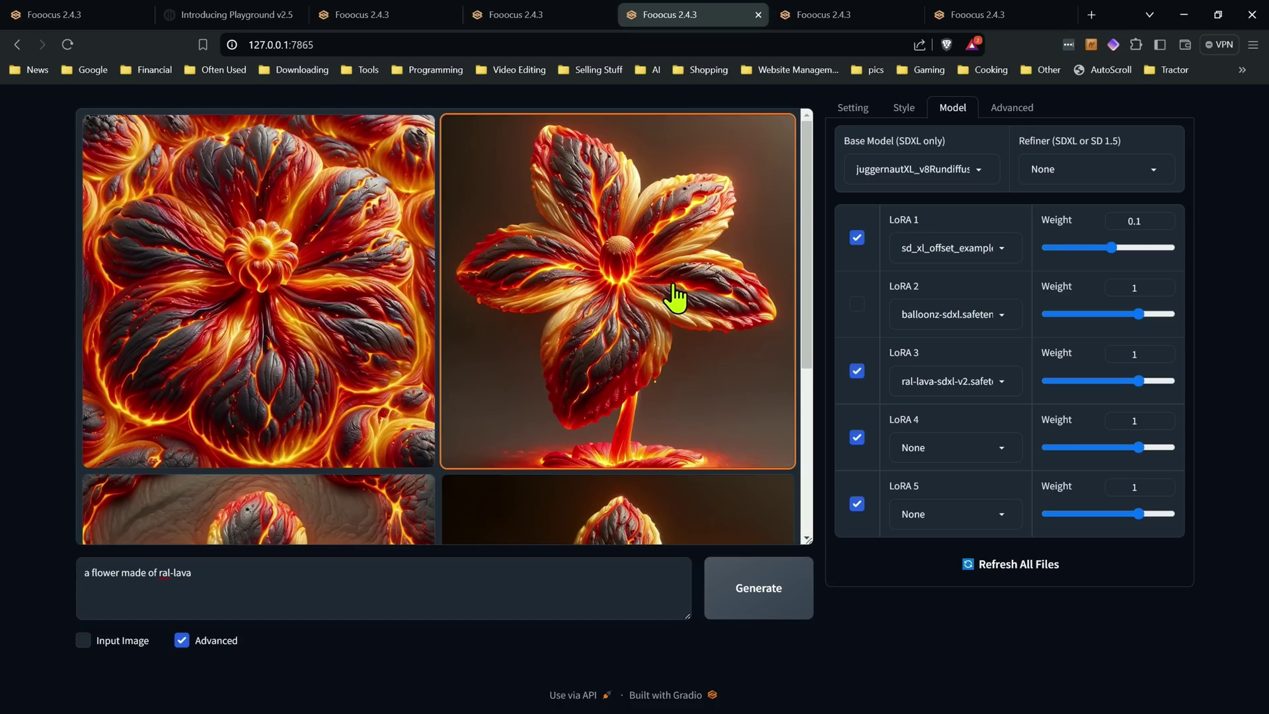
{"action": "left_click", "coordinate": [545, 14]}
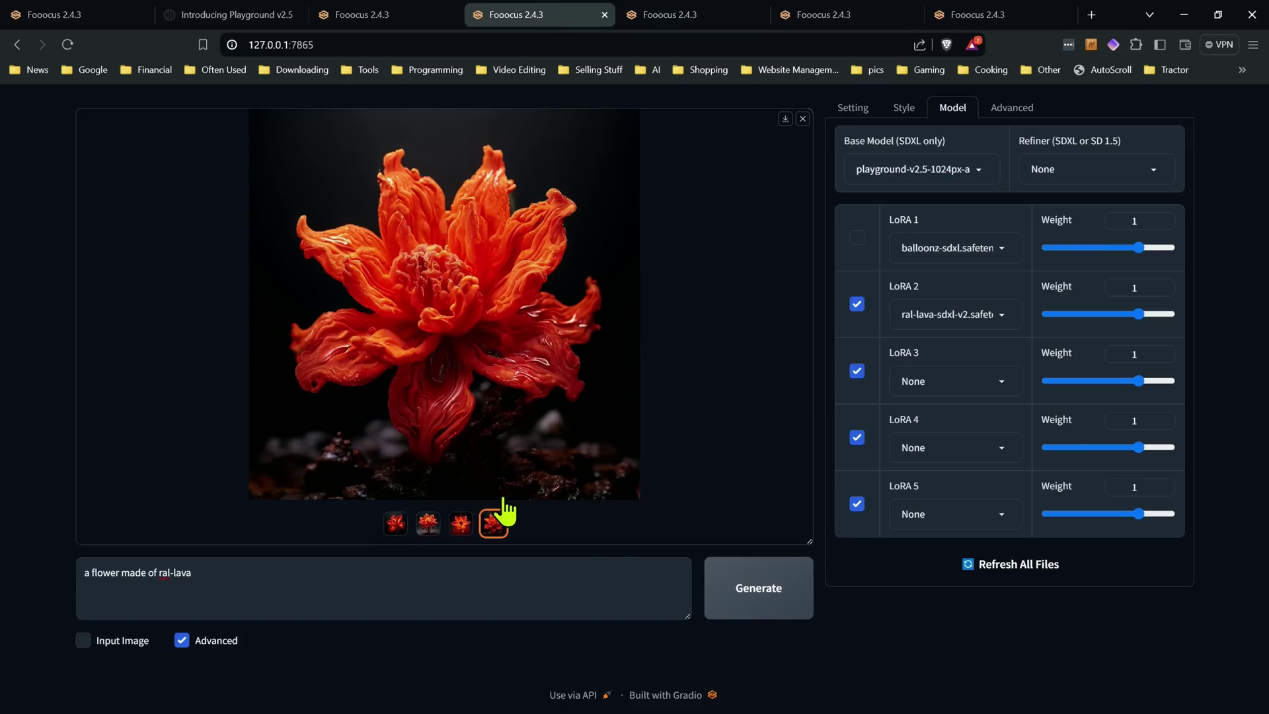
{"action": "left_click", "coordinate": [856, 305]}
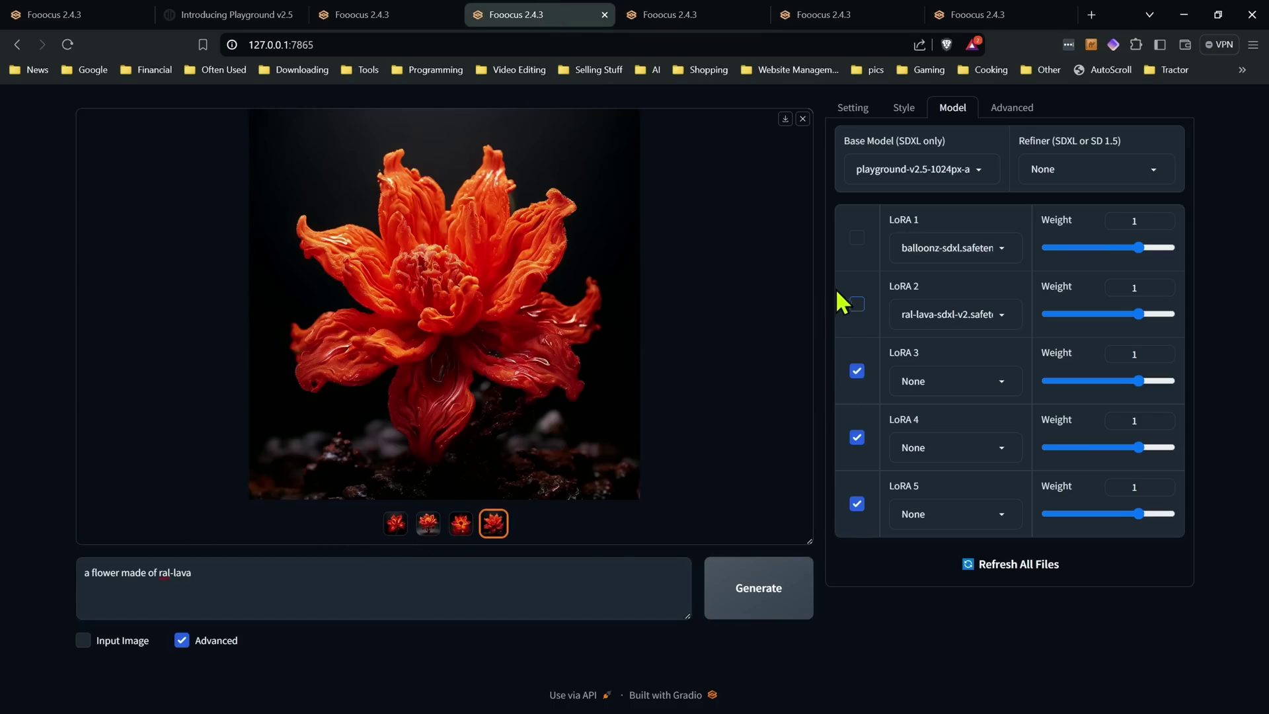
Check the Styles, Setting and Model tabs, then generate the flower without the ral-lava LoRA.
{"action": "left_click", "coordinate": [904, 108]}
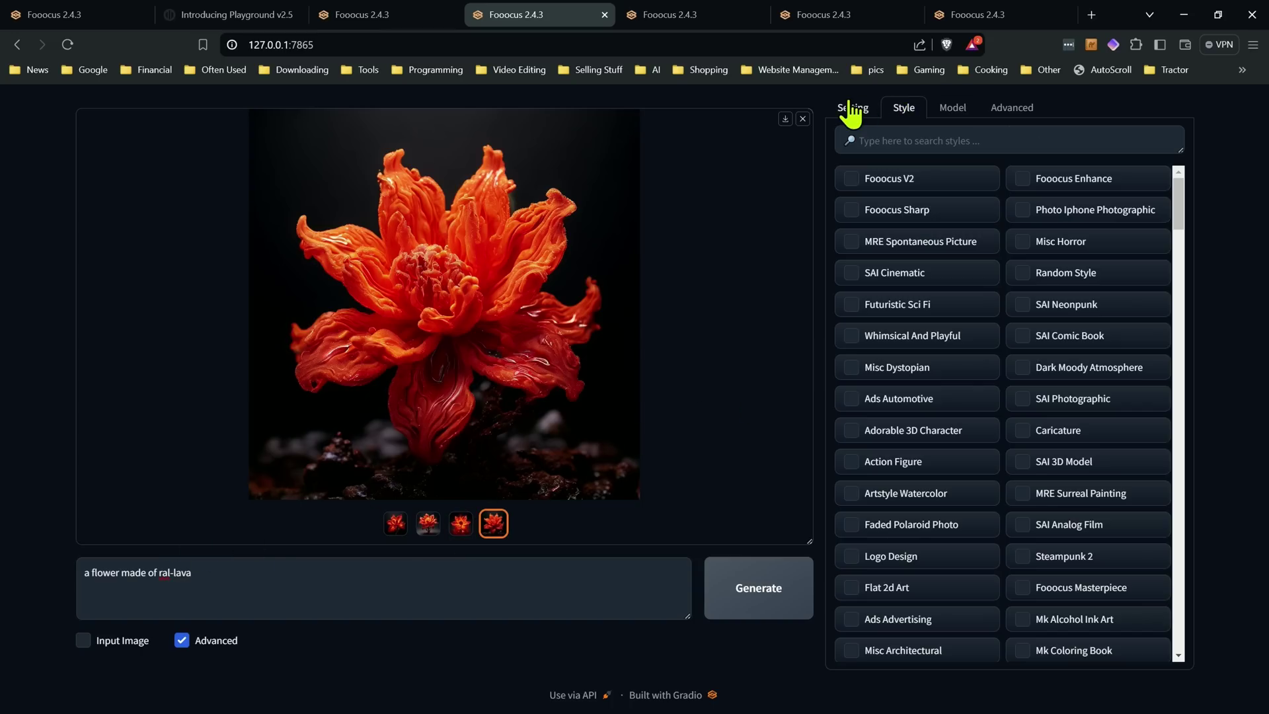
{"action": "left_click", "coordinate": [849, 106]}
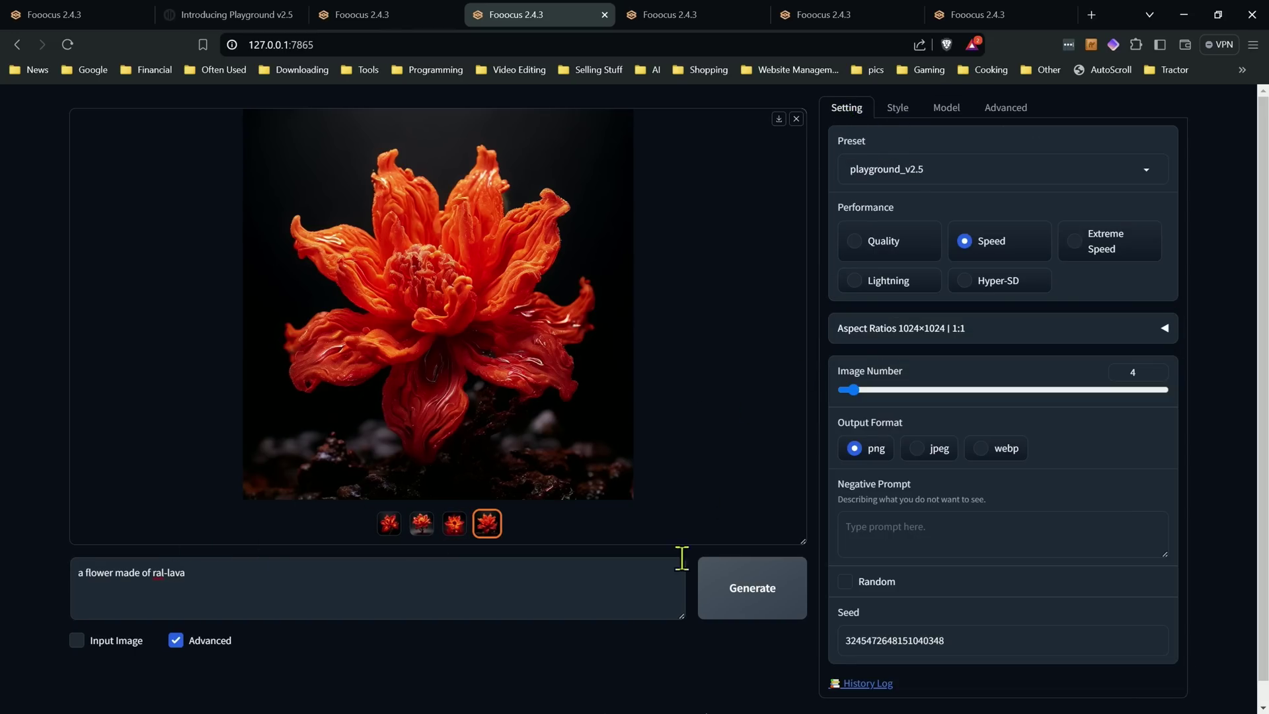
{"action": "left_click", "coordinate": [951, 109]}
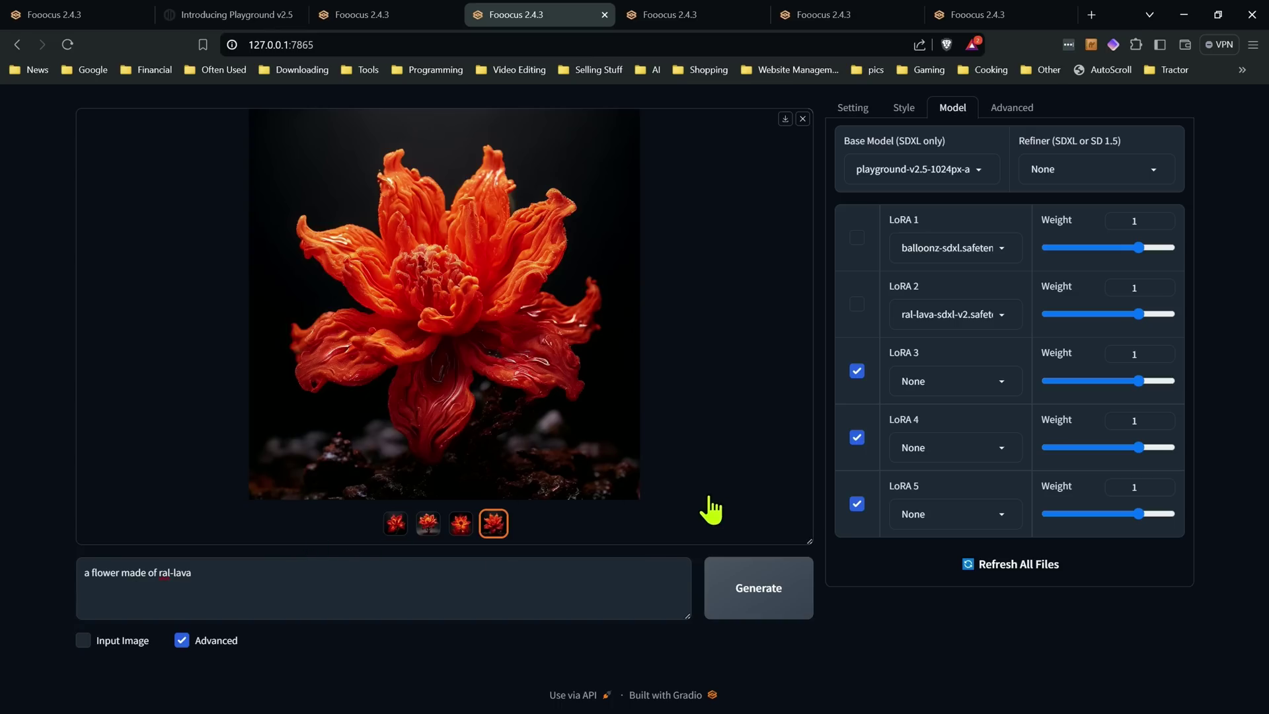
{"action": "left_click", "coordinate": [765, 587]}
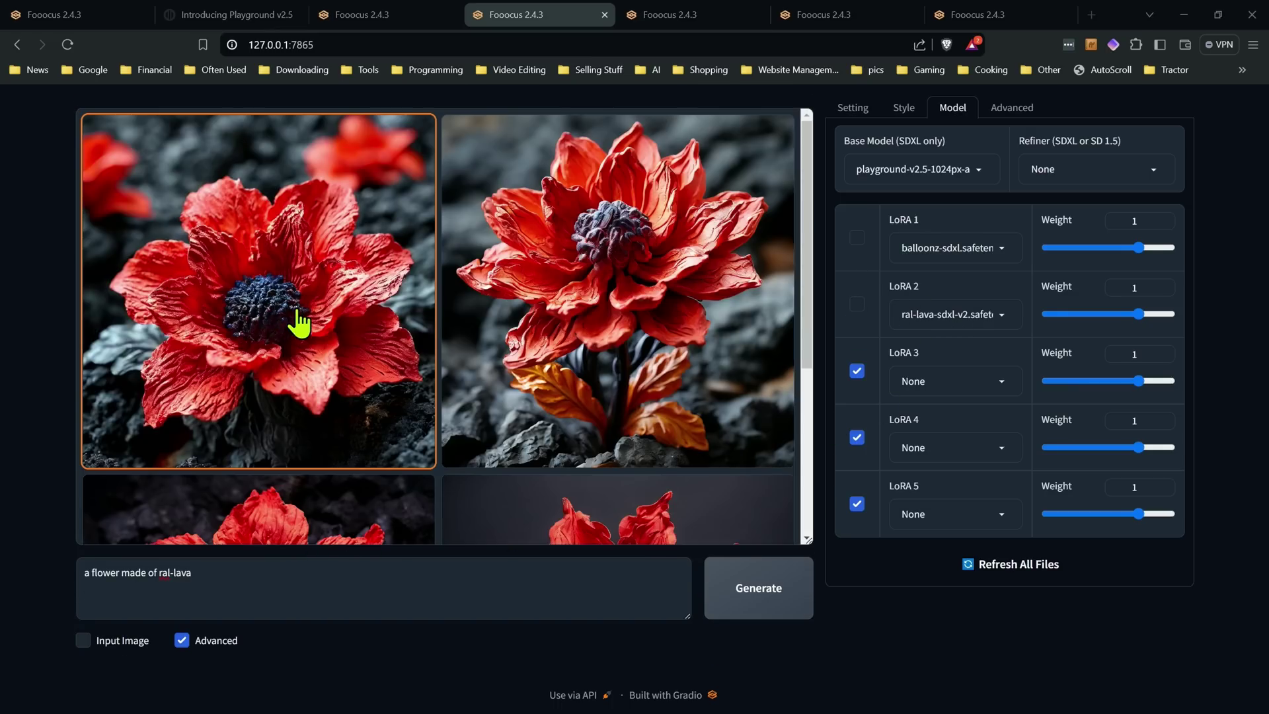
Step through the new flowers full screen to the red dahlia-like one, then close the viewer.
{"action": "left_click", "coordinate": [298, 322]}
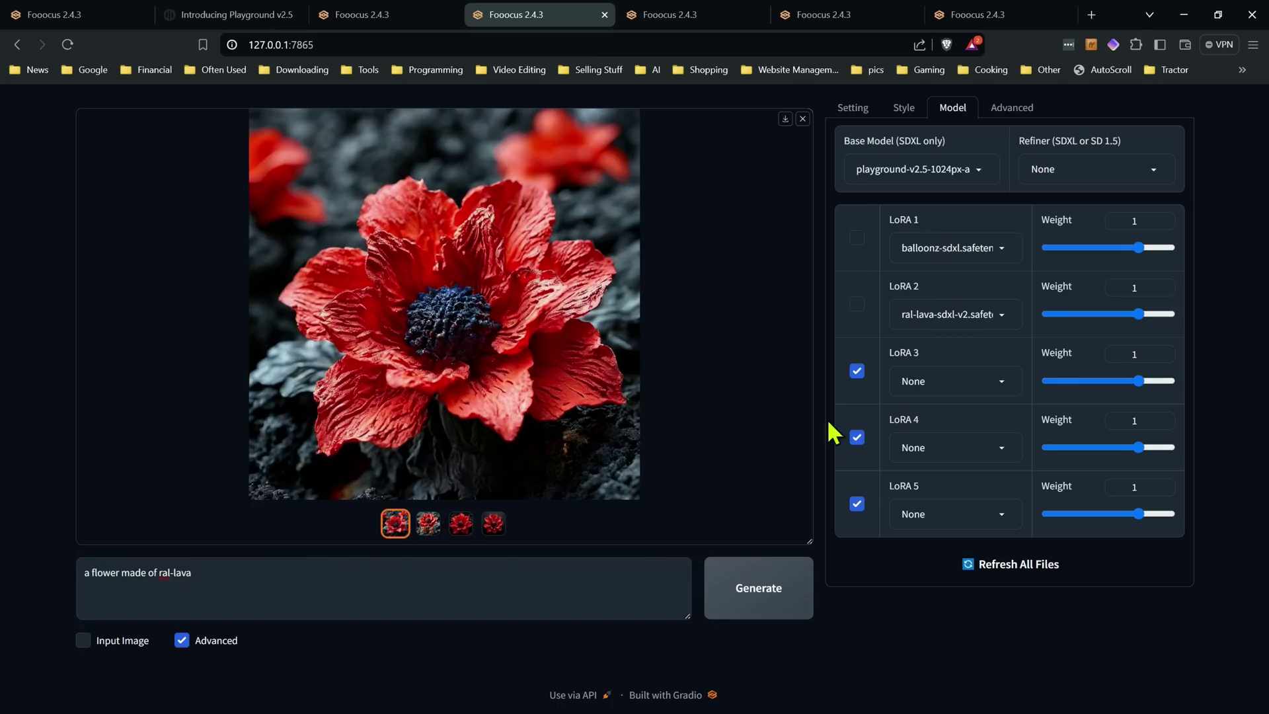
{"action": "left_click", "coordinate": [615, 369]}
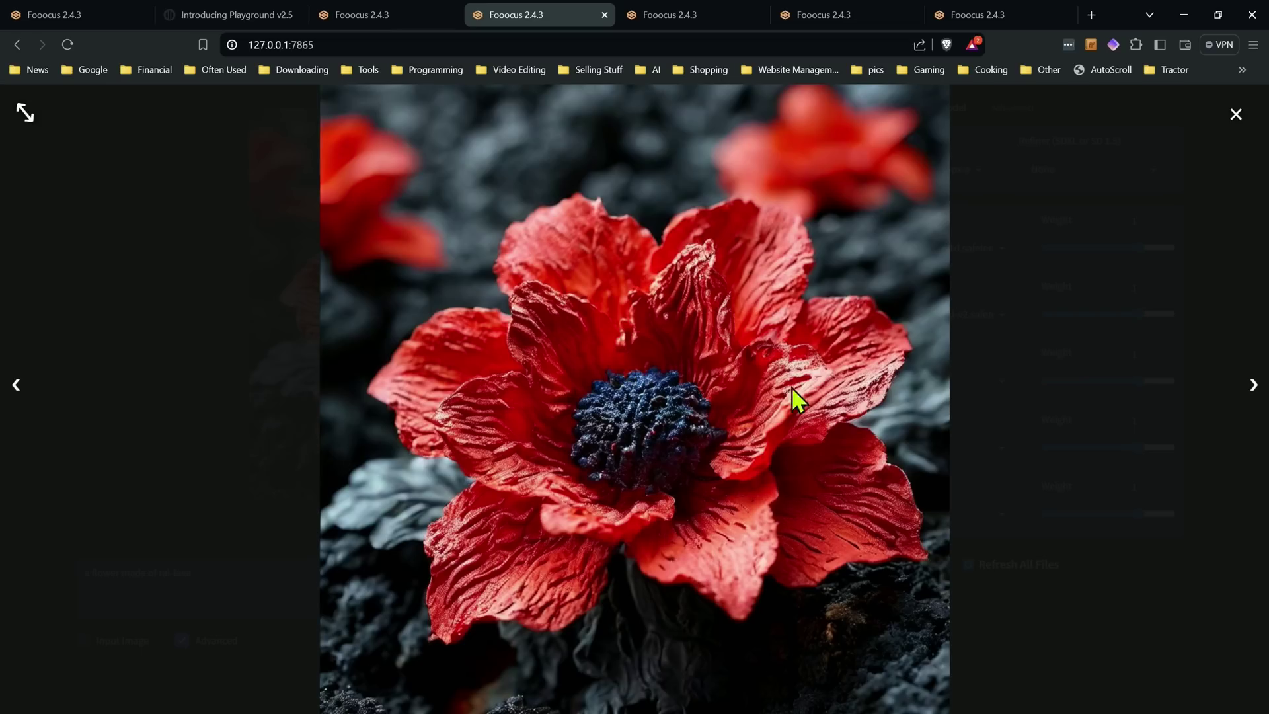
{"action": "left_click", "coordinate": [1253, 386]}
{"action": "left_click", "coordinate": [1254, 386]}
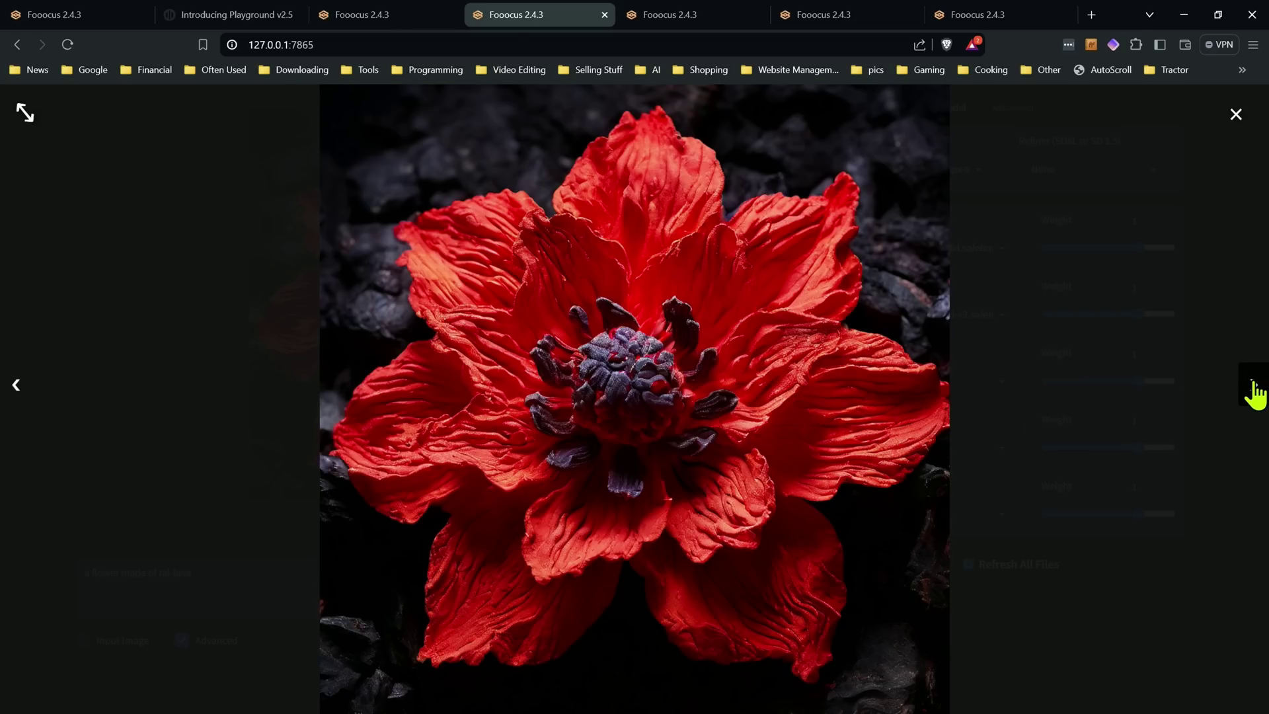
{"action": "left_click", "coordinate": [1252, 386]}
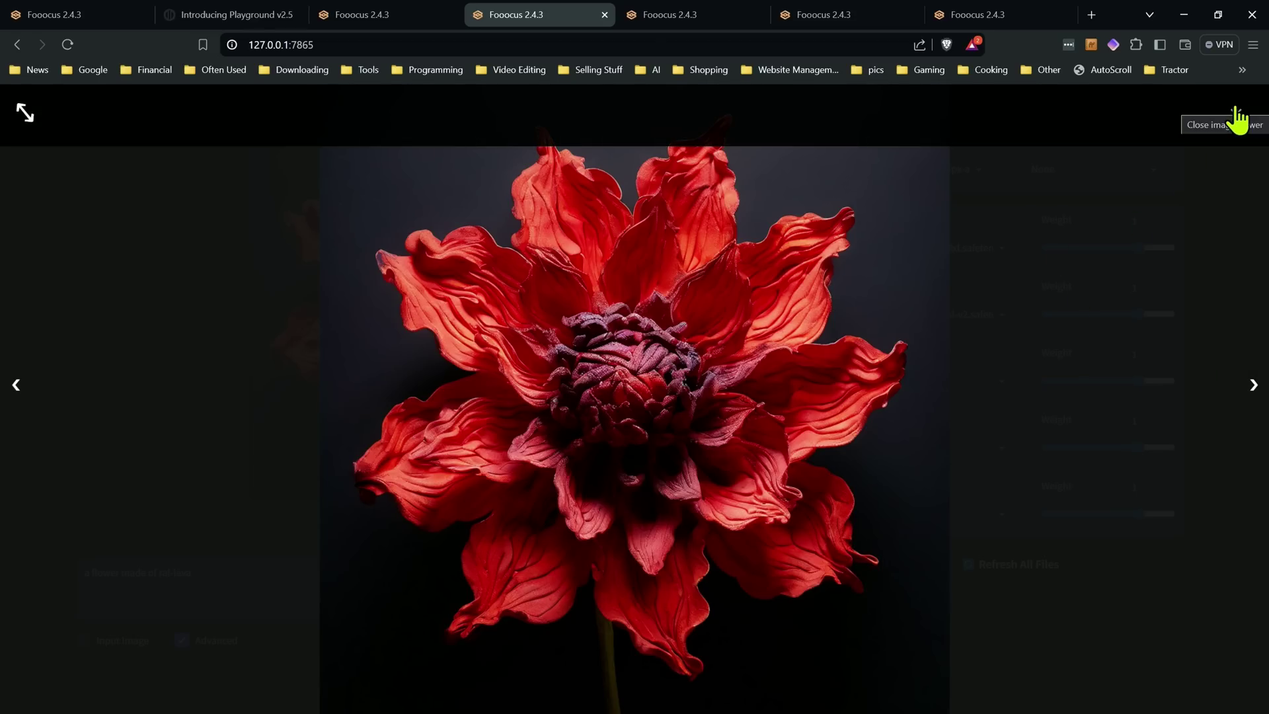
{"action": "left_click", "coordinate": [1237, 119]}
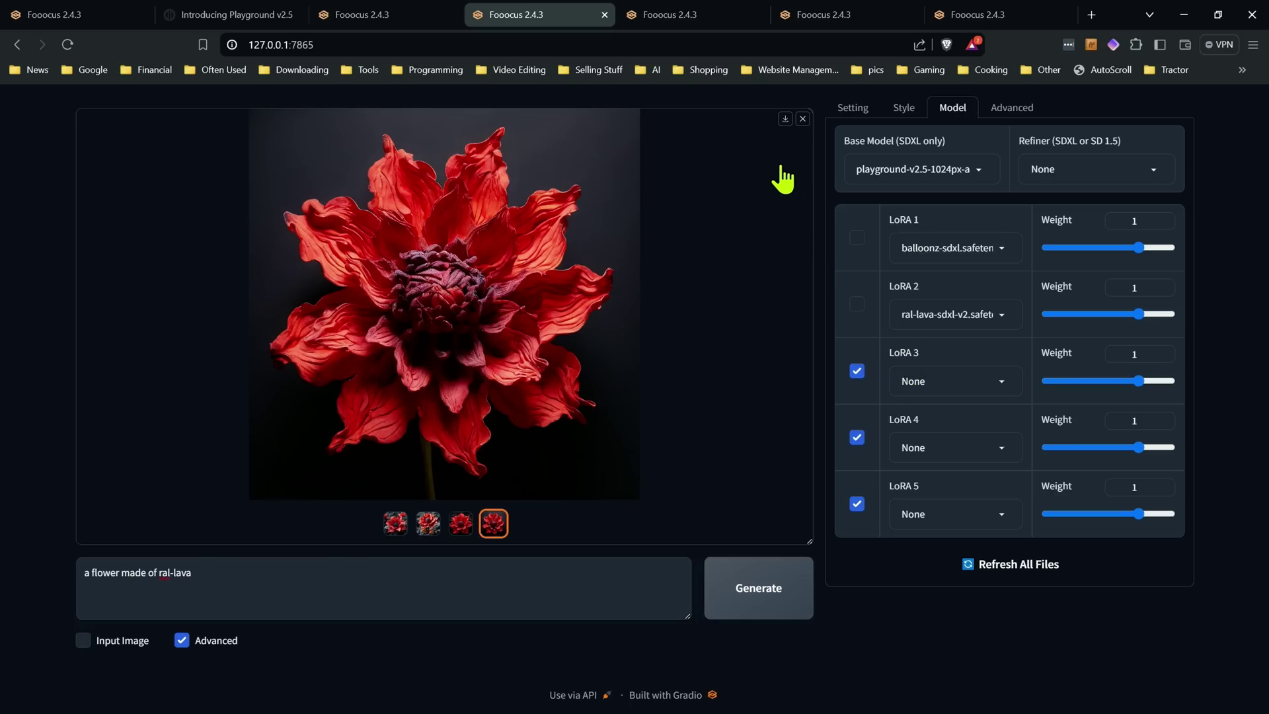
Switch to the race car tab and review the black-and-white PyraCanny Image Prompt sketch.
{"action": "left_click", "coordinate": [708, 14]}
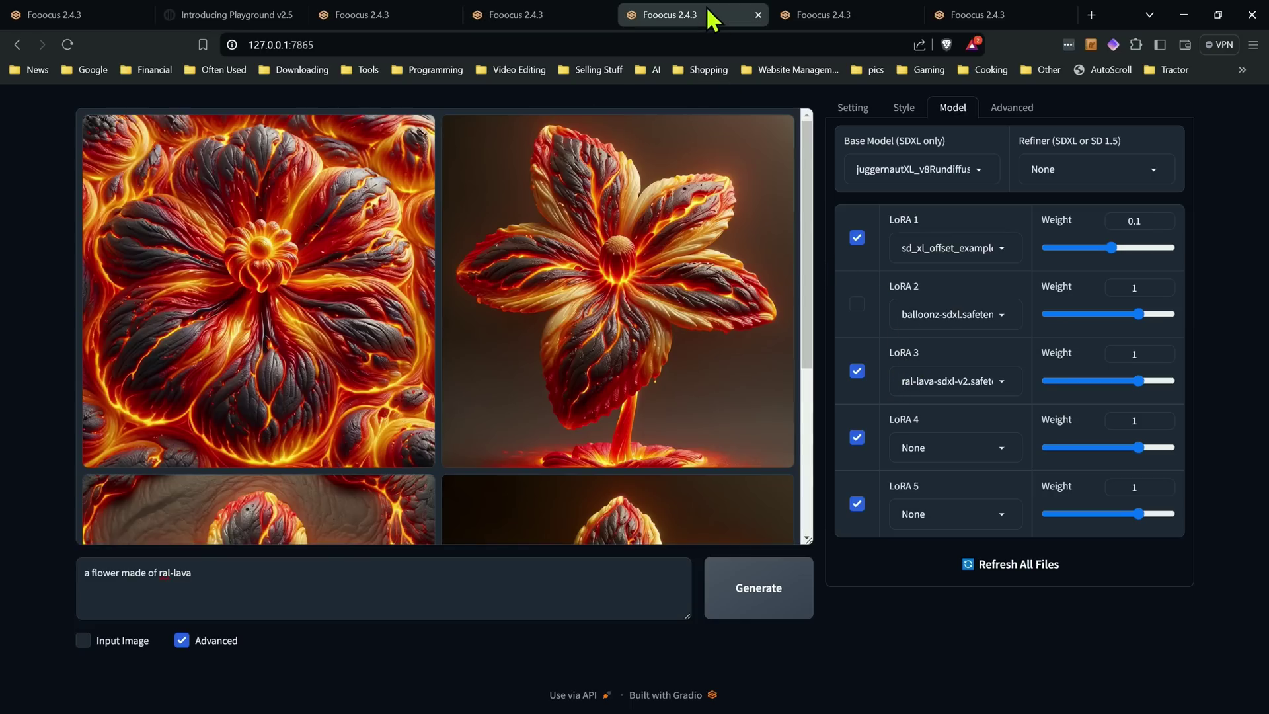
{"action": "left_click", "coordinate": [819, 14]}
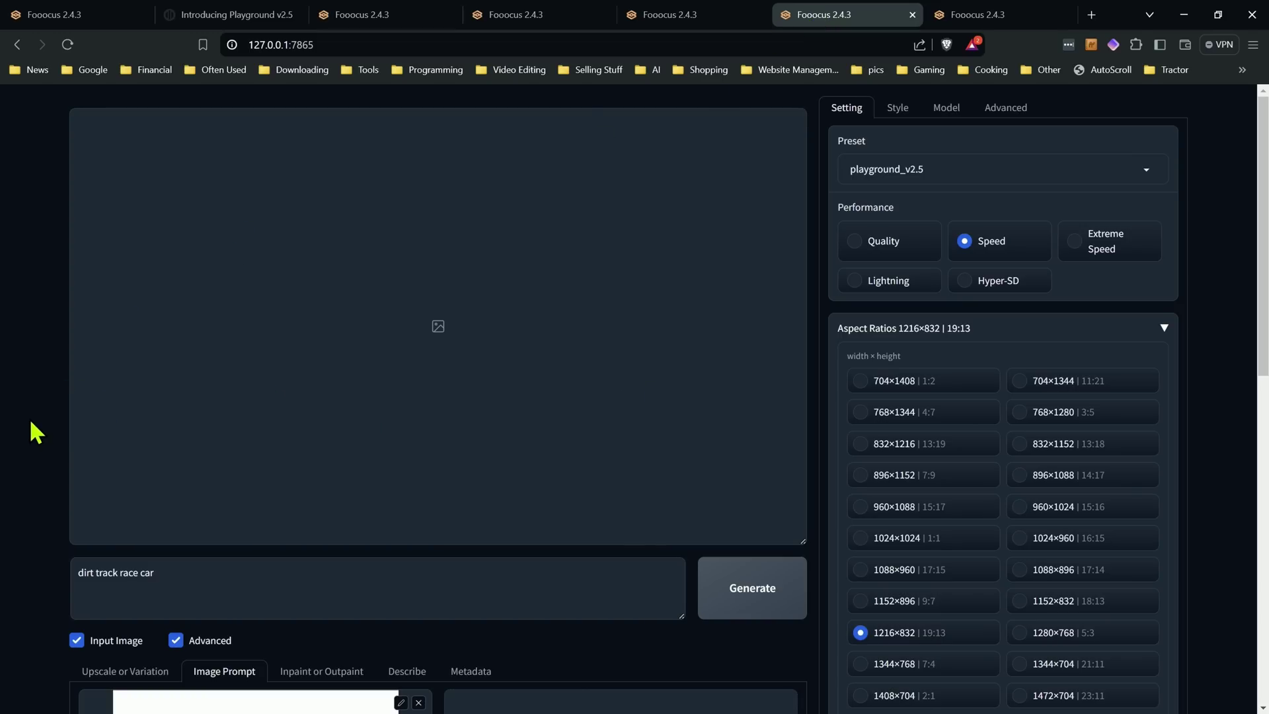
{"action": "scroll", "coordinate": [30, 423], "scroll_direction": "down", "scroll_amount": 3}
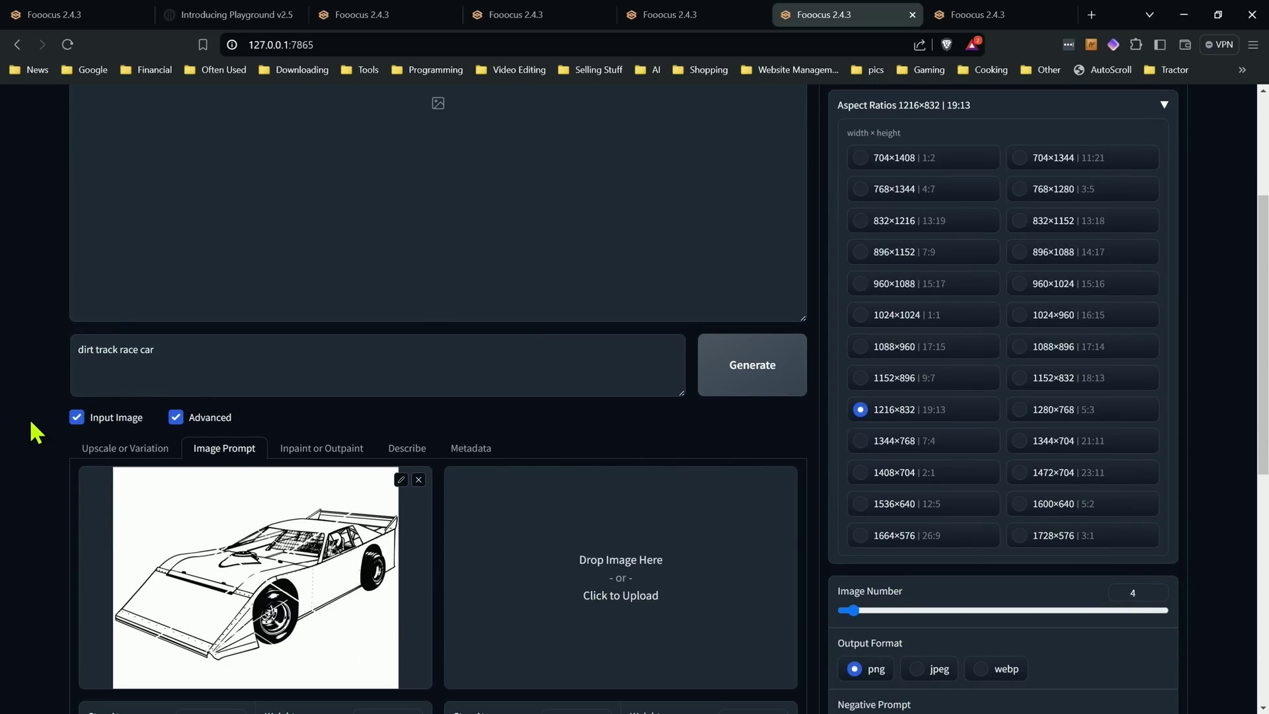
{"action": "scroll", "coordinate": [30, 423], "scroll_direction": "down", "scroll_amount": 4}
{"action": "scroll", "coordinate": [36, 433], "scroll_direction": "up", "scroll_amount": 3}
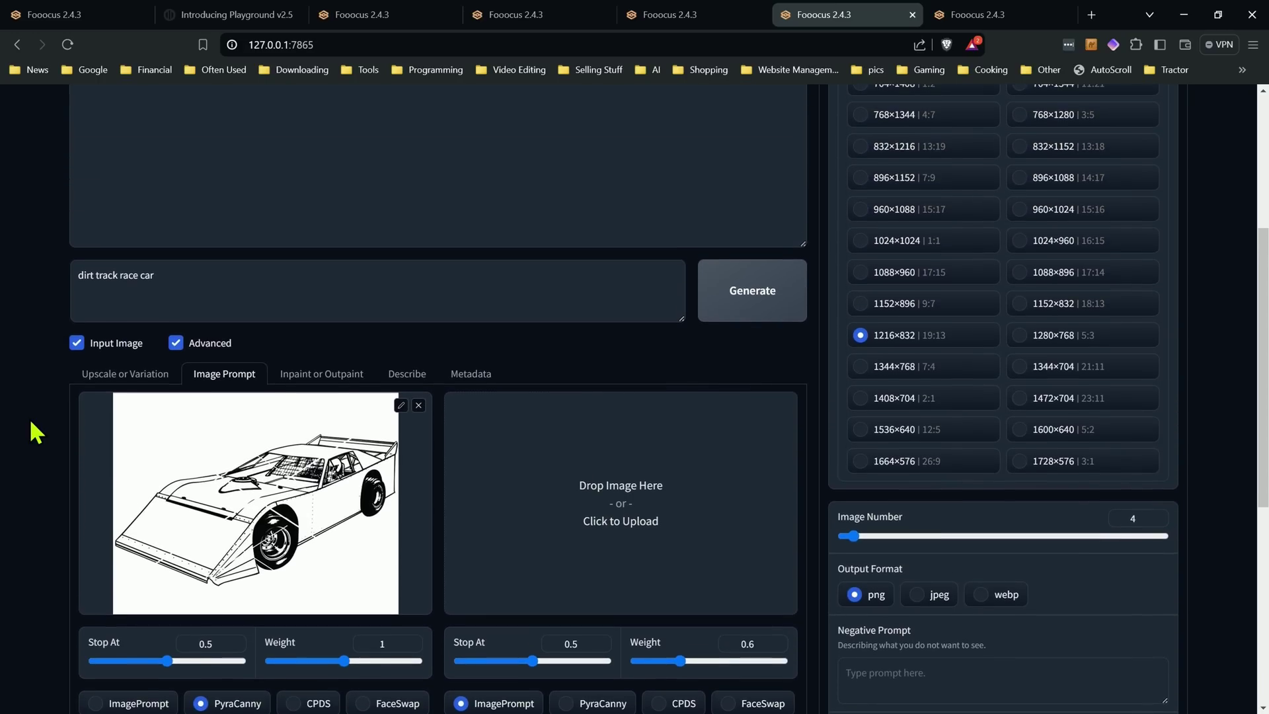
{"action": "scroll", "coordinate": [36, 433], "scroll_direction": "down", "scroll_amount": 1}
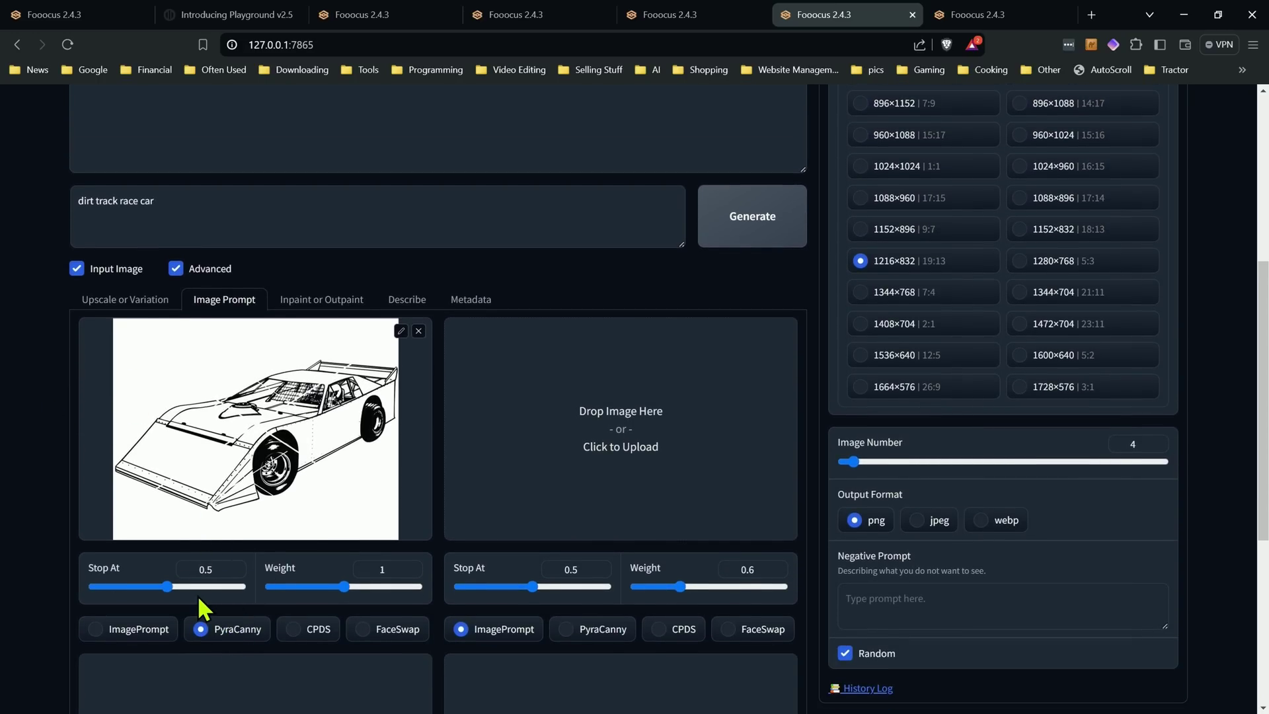
{"action": "scroll", "coordinate": [187, 588], "scroll_direction": "up", "scroll_amount": 3}
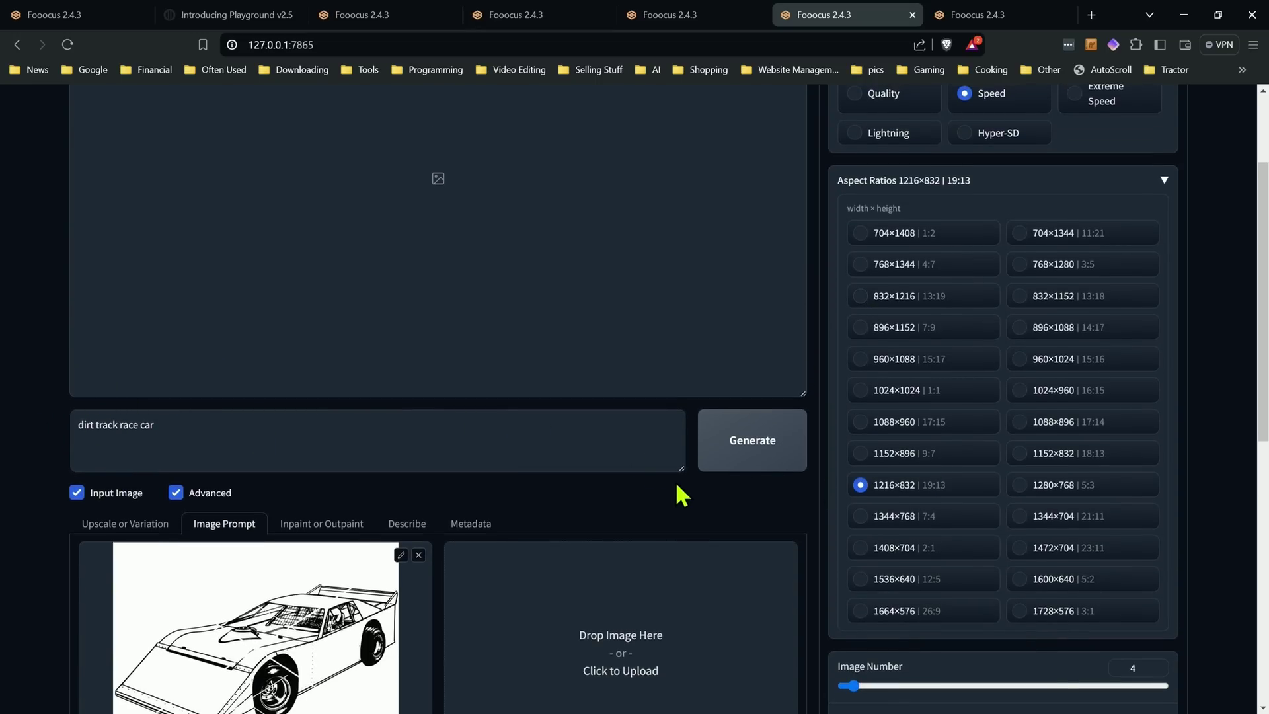
{"action": "scroll", "coordinate": [675, 481], "scroll_direction": "up", "scroll_amount": 2}
Generate the sketch-guided dirt track race car images and open the finished result larger.
{"action": "left_click", "coordinate": [771, 592]}
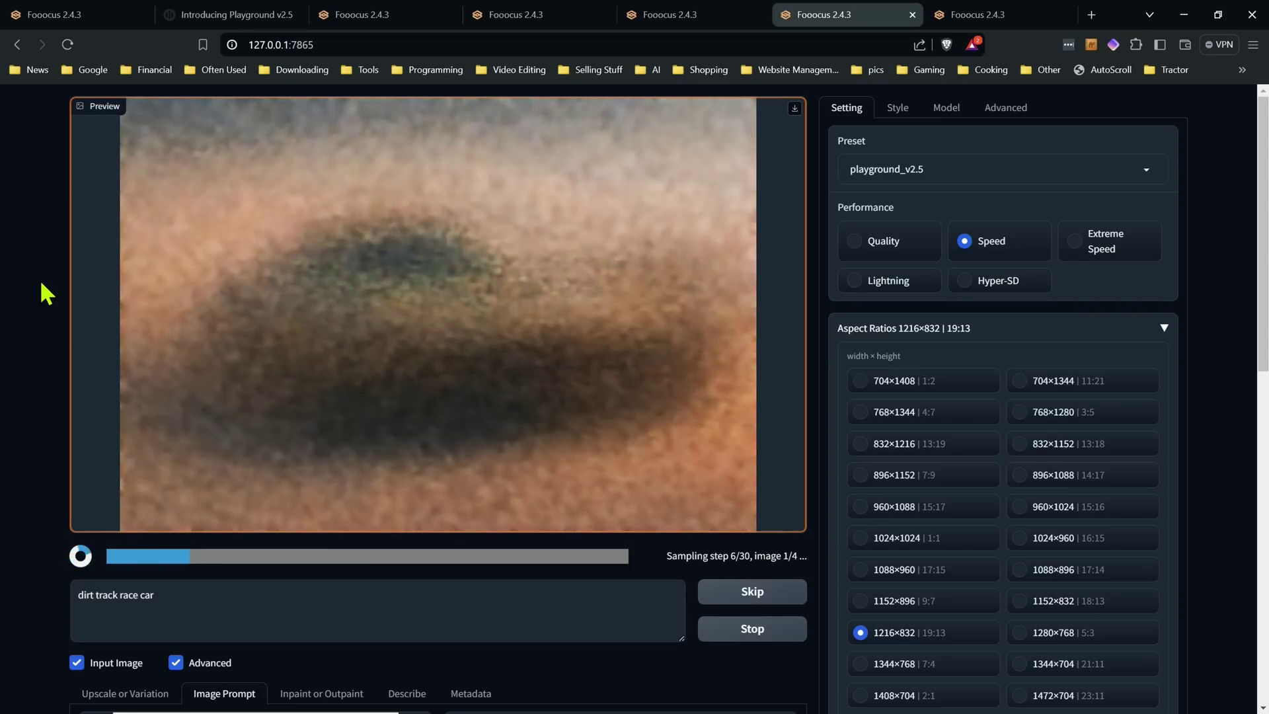
{"action": "scroll", "coordinate": [41, 291], "scroll_direction": "down", "scroll_amount": 5}
{"action": "scroll", "coordinate": [34, 298], "scroll_direction": "up", "scroll_amount": 5}
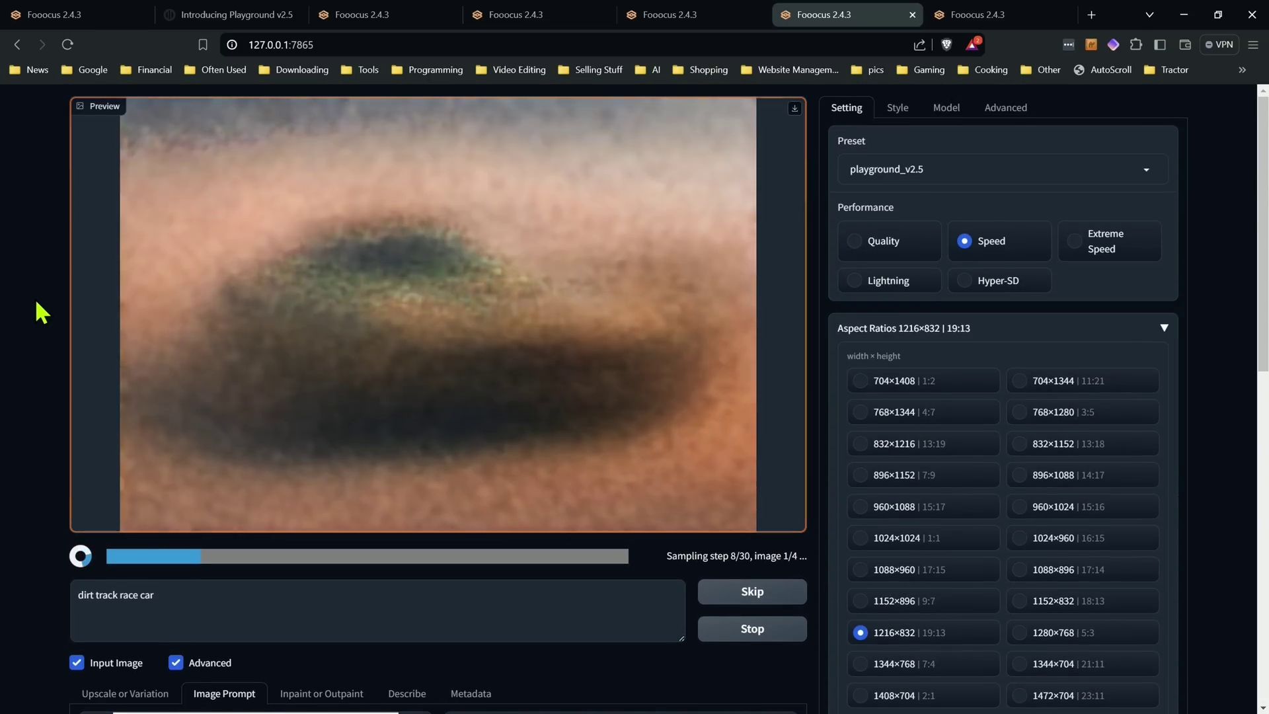
{"action": "scroll", "coordinate": [20, 306], "scroll_direction": "down", "scroll_amount": 2}
{"action": "scroll", "coordinate": [19, 306], "scroll_direction": "down", "scroll_amount": 1}
{"action": "scroll", "coordinate": [20, 305], "scroll_direction": "up", "scroll_amount": 3}
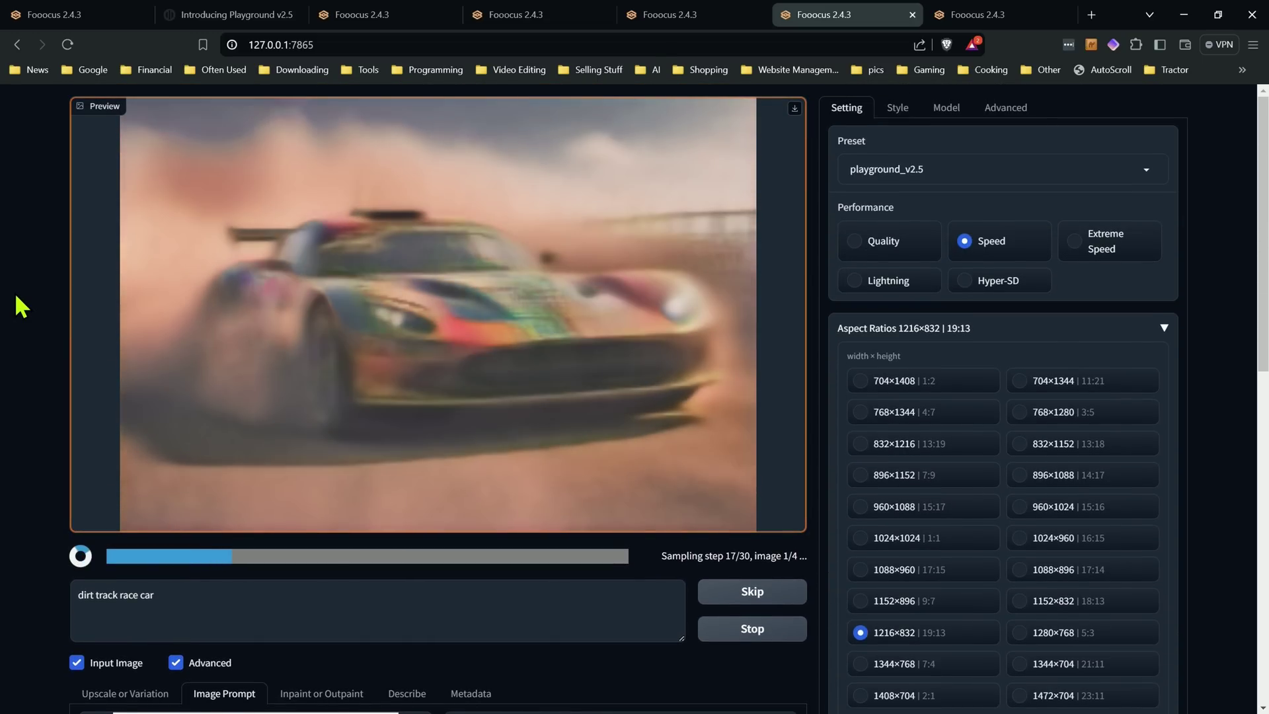
{"action": "scroll", "coordinate": [20, 305], "scroll_direction": "down", "scroll_amount": 5}
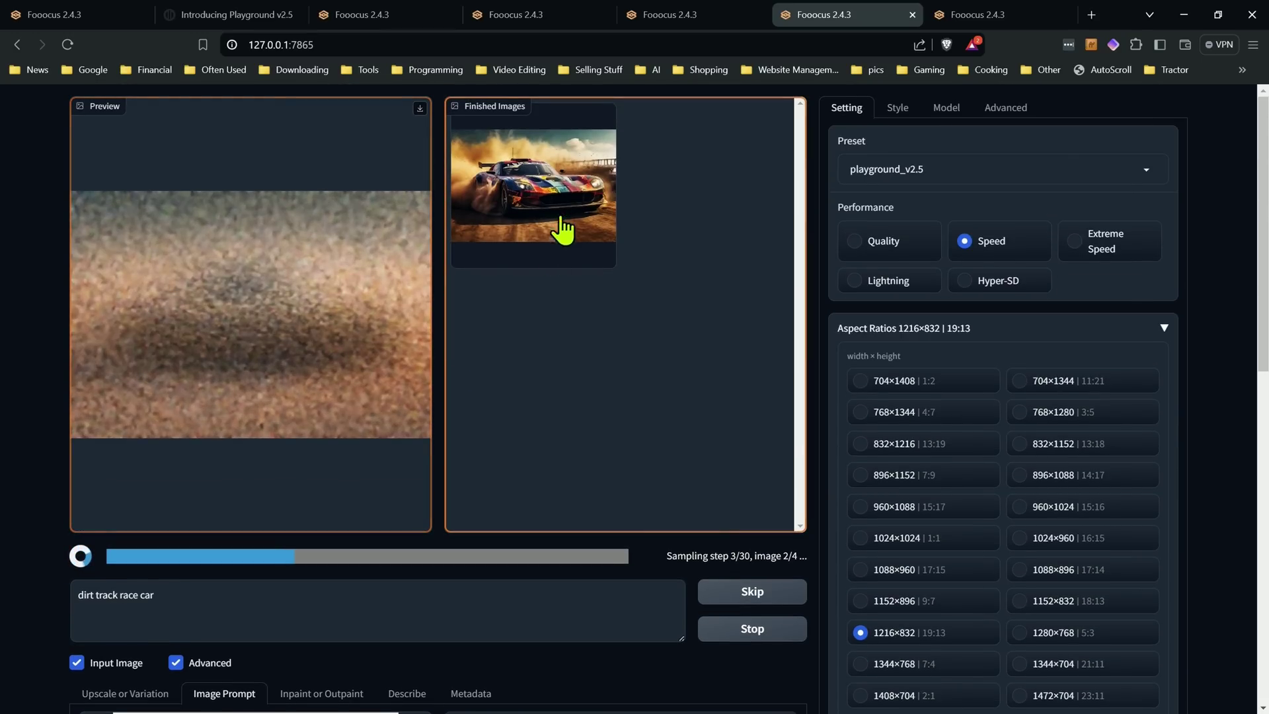
{"action": "left_click", "coordinate": [557, 210]}
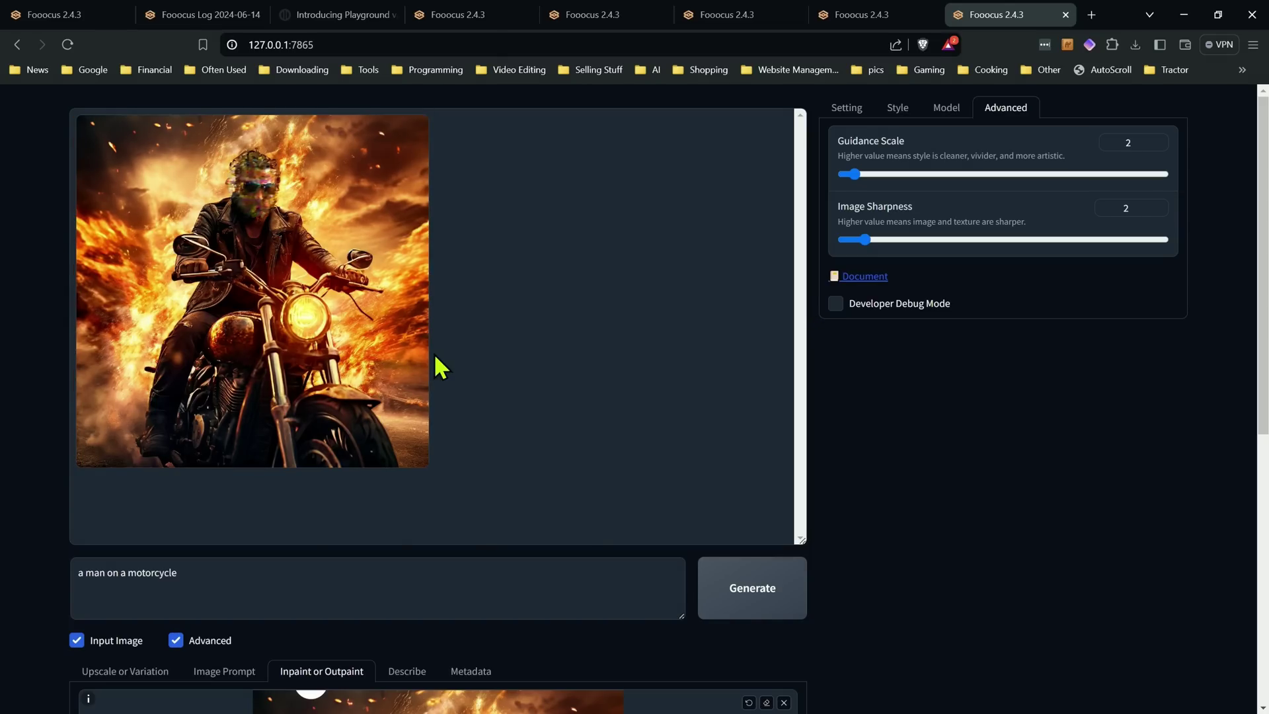
Regenerate the masked biker face and inspect the garbled green result full screen.
{"action": "scroll", "coordinate": [443, 310], "scroll_direction": "down", "scroll_amount": 8}
{"action": "scroll", "coordinate": [445, 311], "scroll_direction": "up", "scroll_amount": 3}
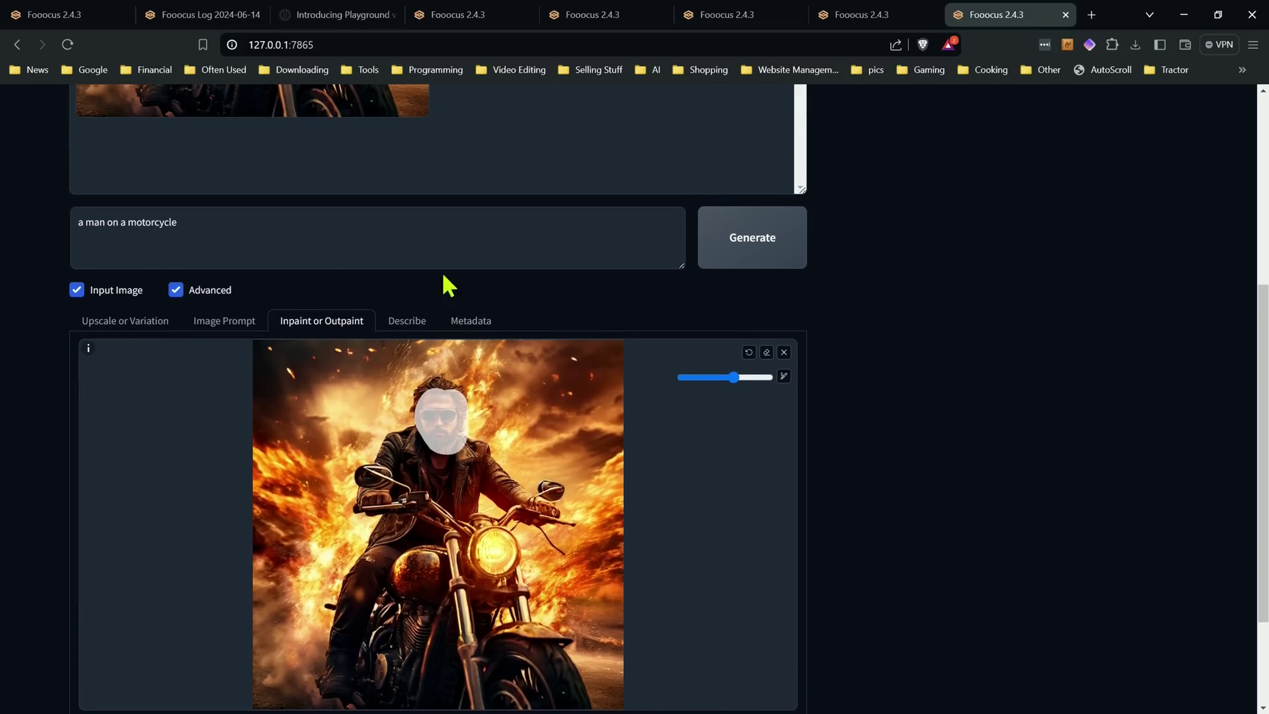
{"action": "left_click", "coordinate": [728, 252]}
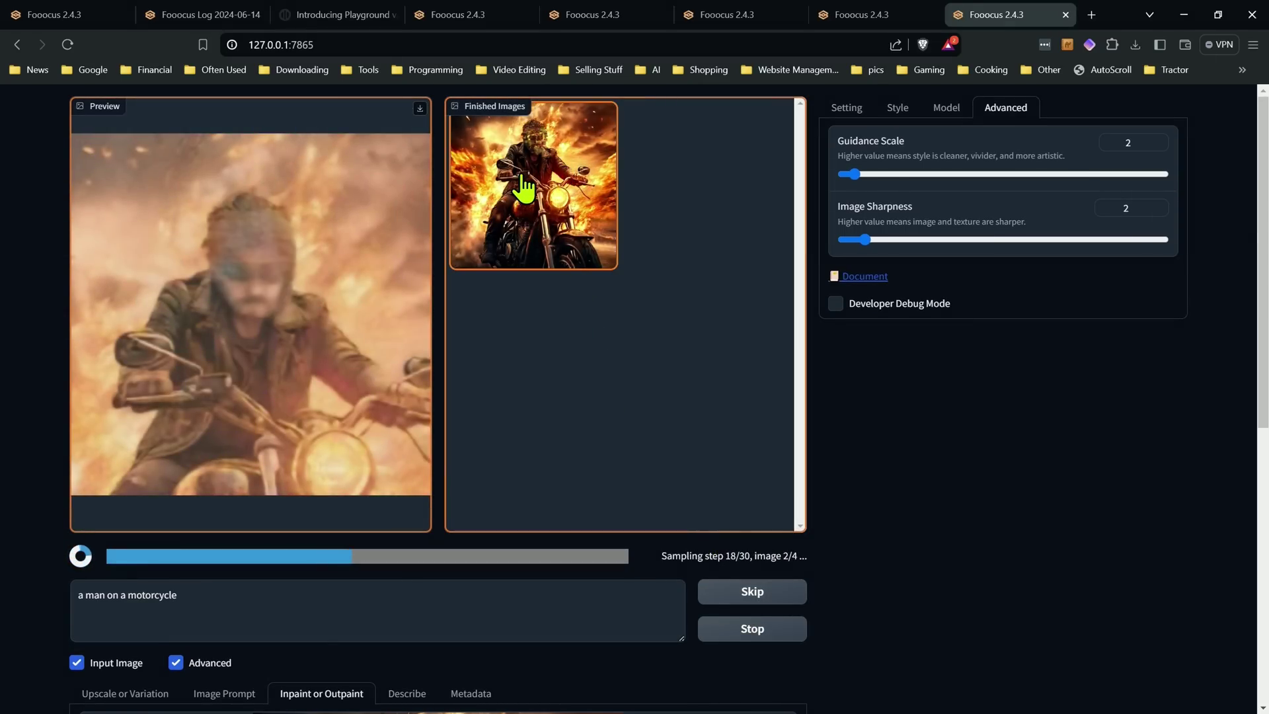
{"action": "left_click", "coordinate": [529, 193]}
{"action": "left_click", "coordinate": [644, 210]}
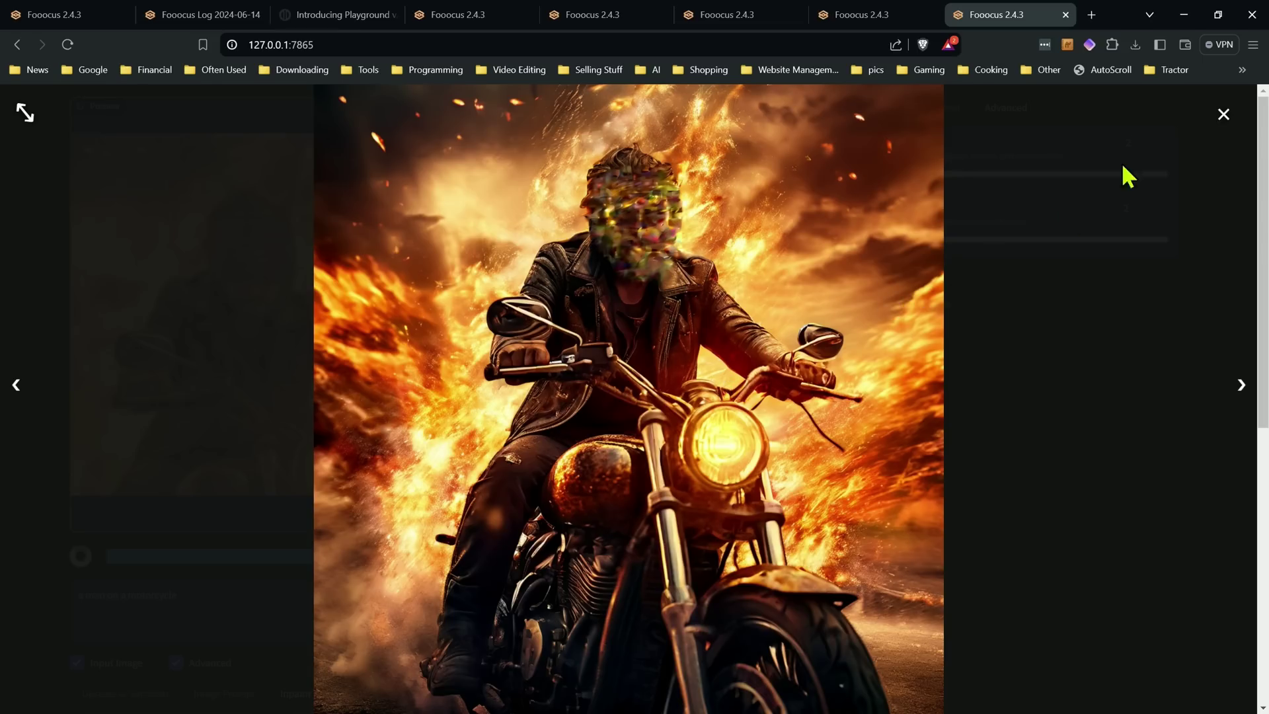
{"action": "left_click", "coordinate": [1220, 116]}
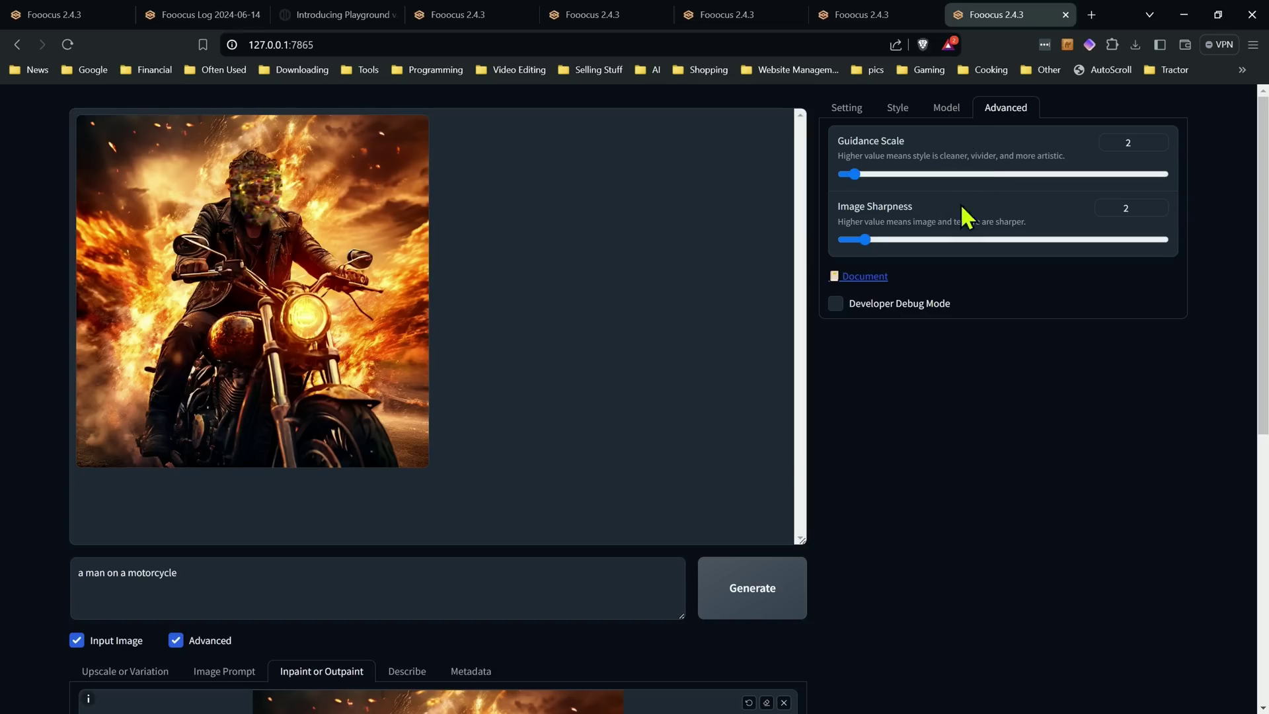
Enable Developer Debug Mode, set Inpaint Engine to None, and rerun 'a man on a motorcycle'.
{"action": "left_click", "coordinate": [836, 304]}
{"action": "scroll", "coordinate": [904, 278], "scroll_direction": "down", "scroll_amount": 3}
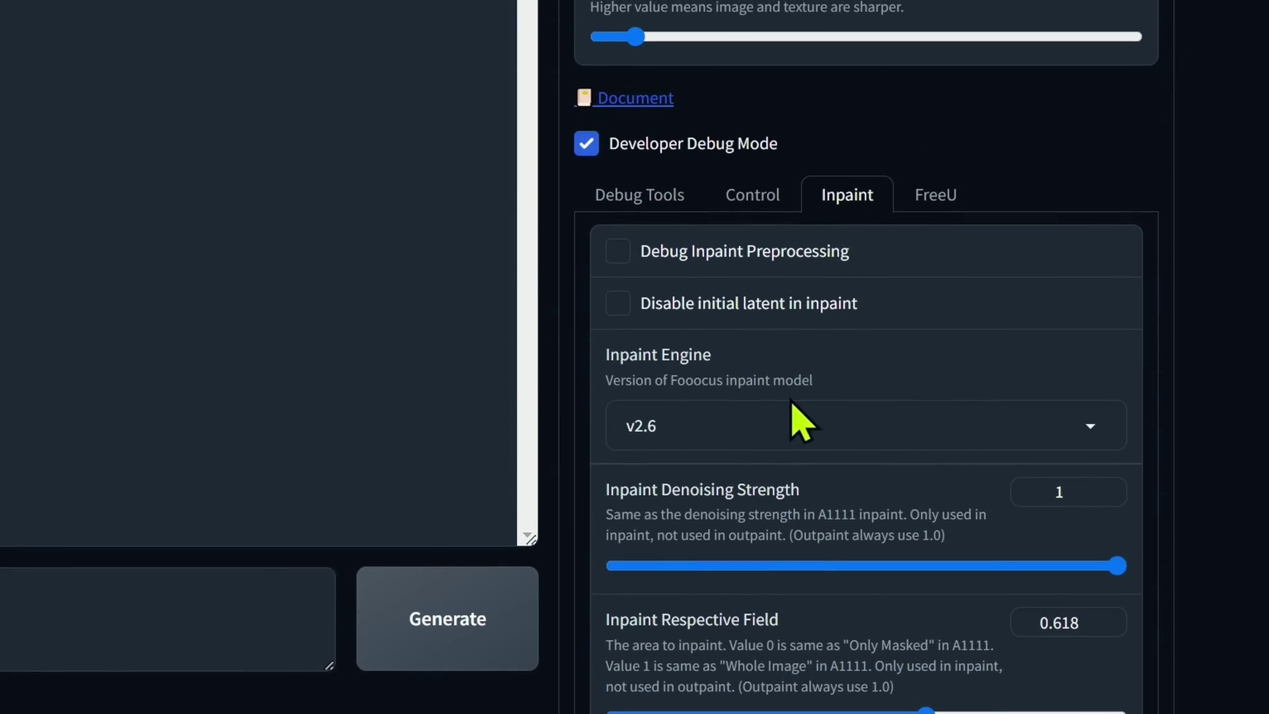
{"action": "left_click", "coordinate": [1094, 438]}
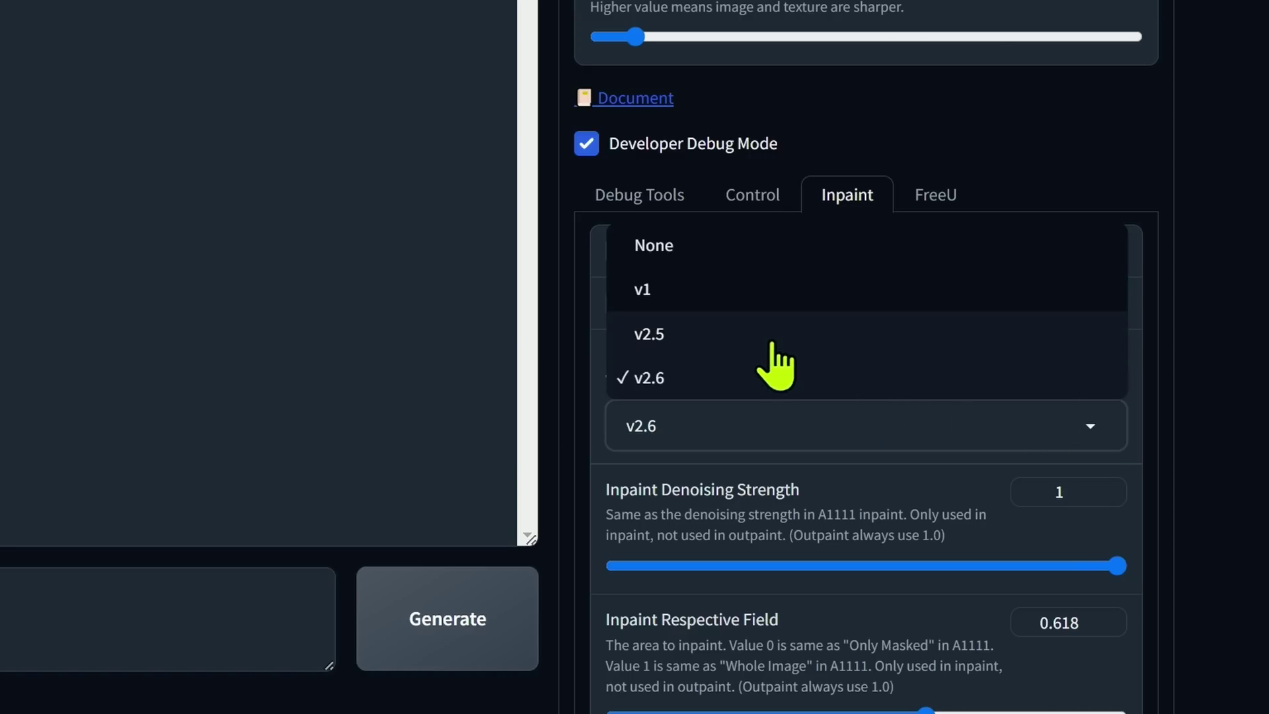
{"action": "left_click", "coordinate": [725, 246]}
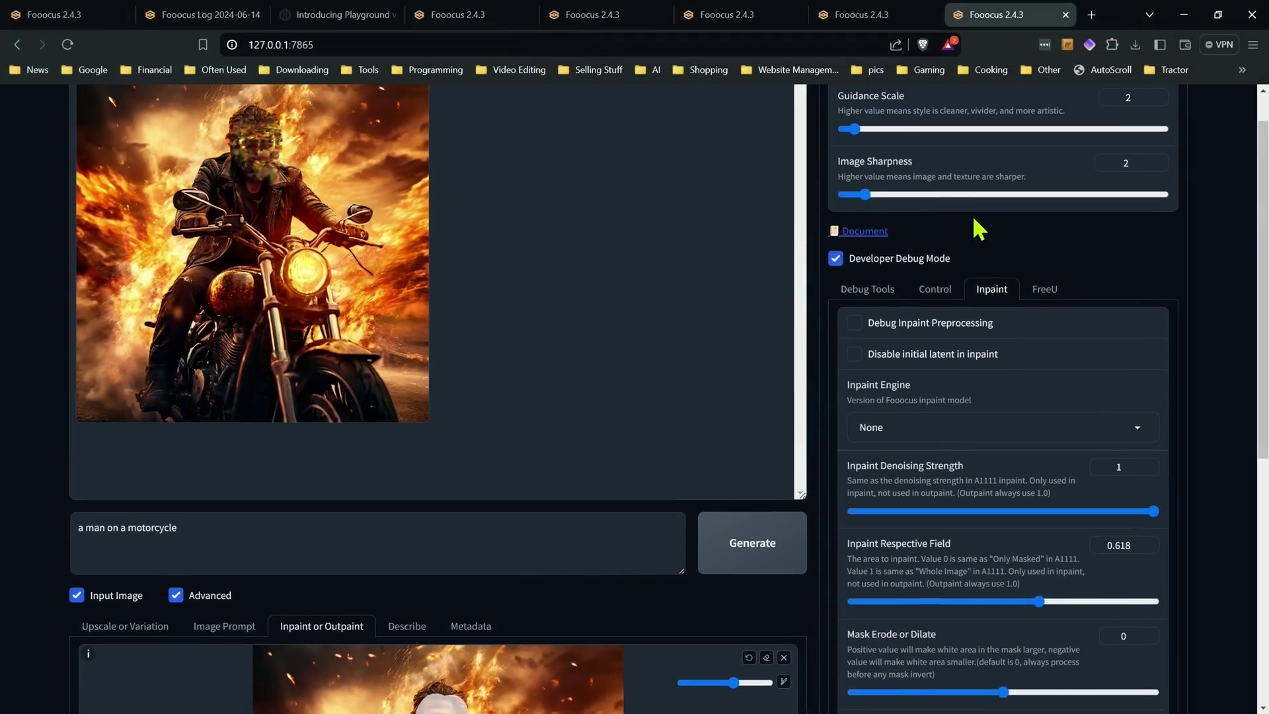
{"action": "scroll", "coordinate": [973, 215], "scroll_direction": "up", "scroll_amount": 1}
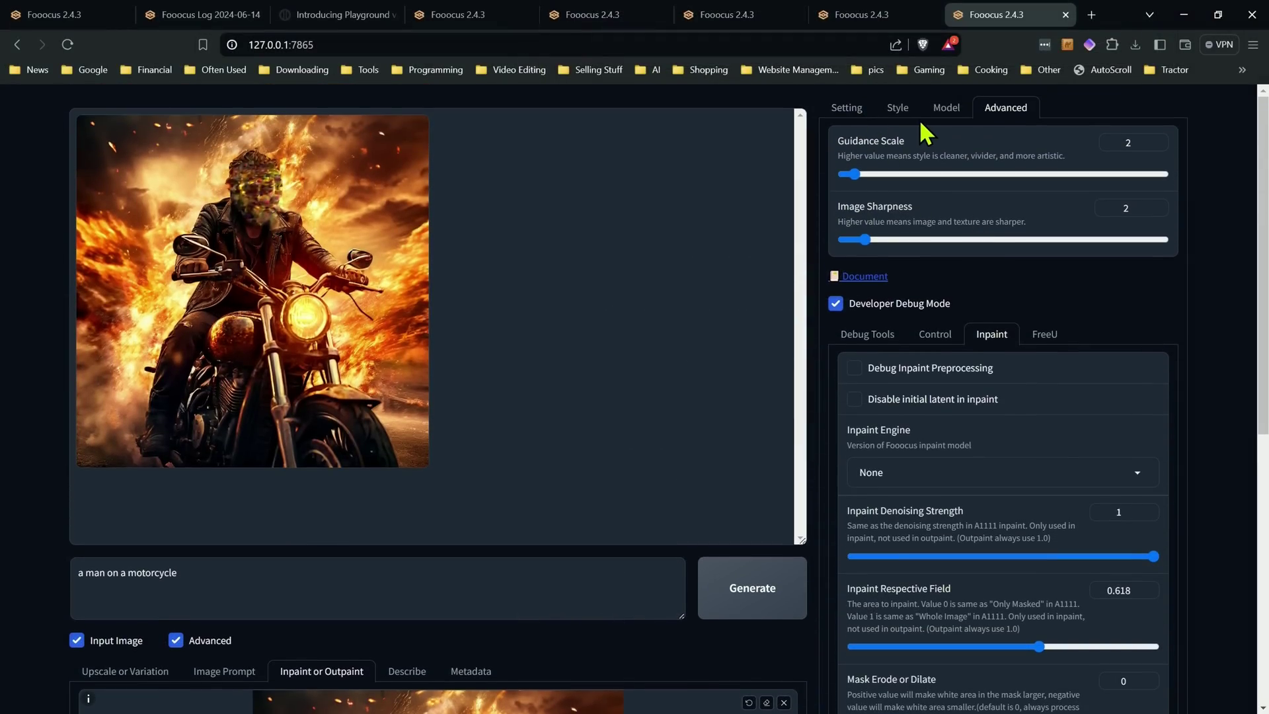
{"action": "scroll", "coordinate": [784, 410], "scroll_direction": "down", "scroll_amount": 4}
{"action": "scroll", "coordinate": [701, 423], "scroll_direction": "up", "scroll_amount": 4}
{"action": "left_click", "coordinate": [847, 108]}
{"action": "left_click", "coordinate": [755, 608]}
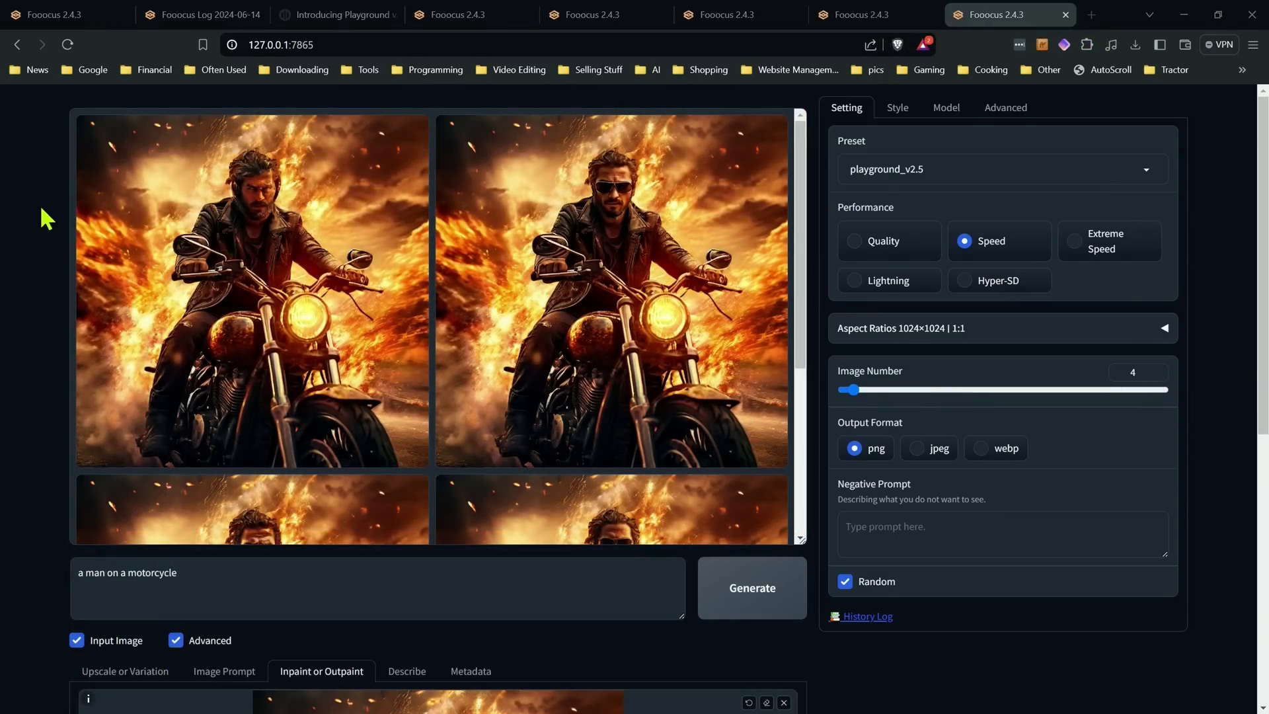
Browse the four new biker results full screen, up to the sunglasses biker.
{"action": "left_click", "coordinate": [224, 248]}
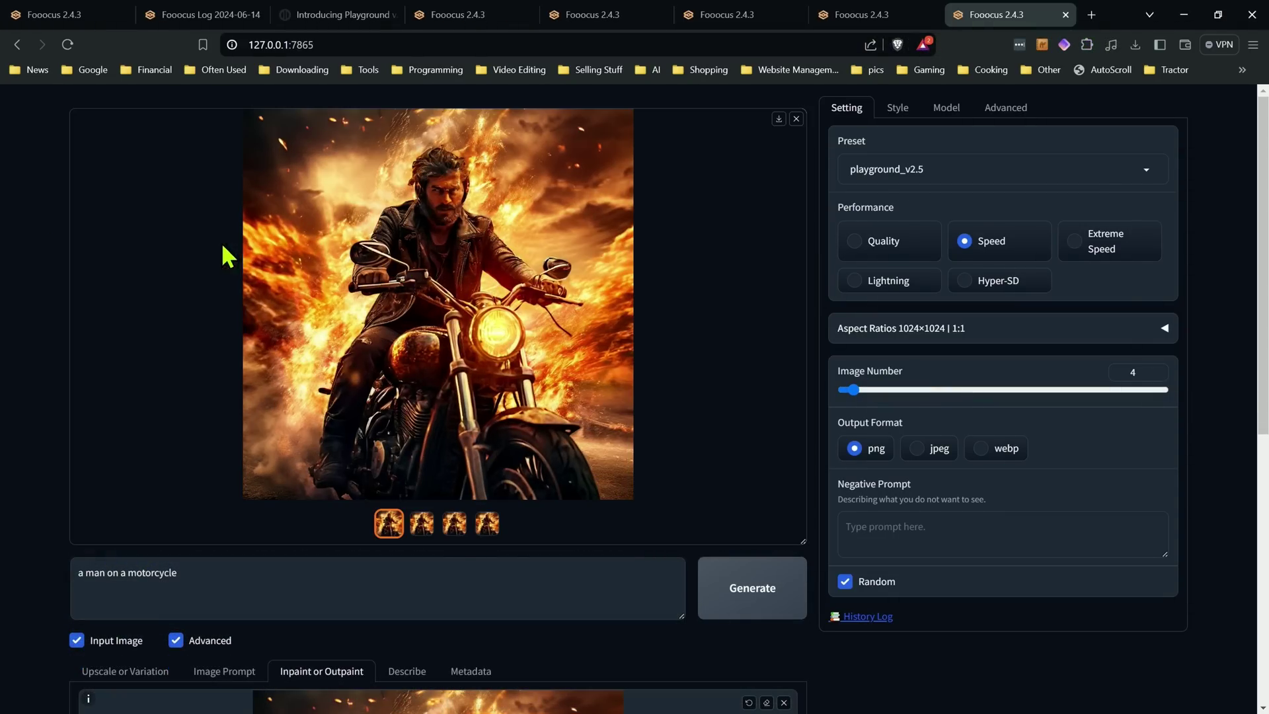
{"action": "left_click", "coordinate": [508, 324]}
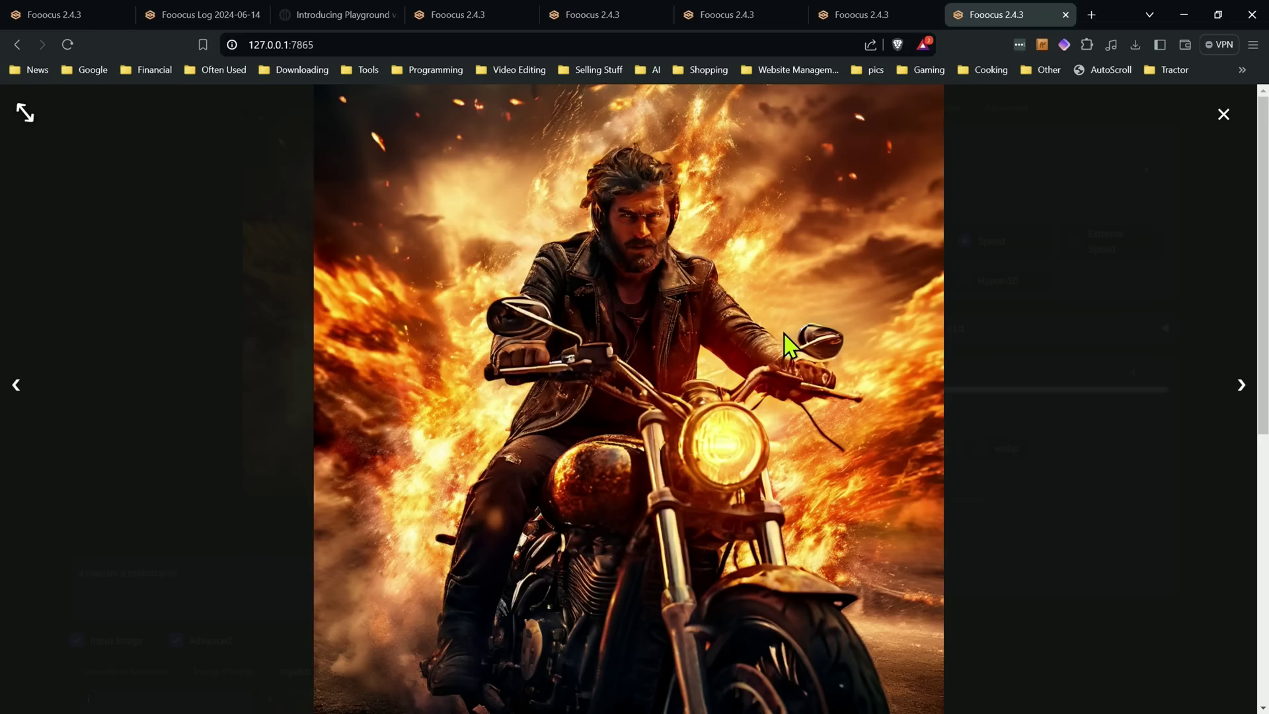
{"action": "left_click", "coordinate": [1240, 393]}
{"action": "left_click", "coordinate": [1241, 392]}
{"action": "left_click", "coordinate": [1241, 390]}
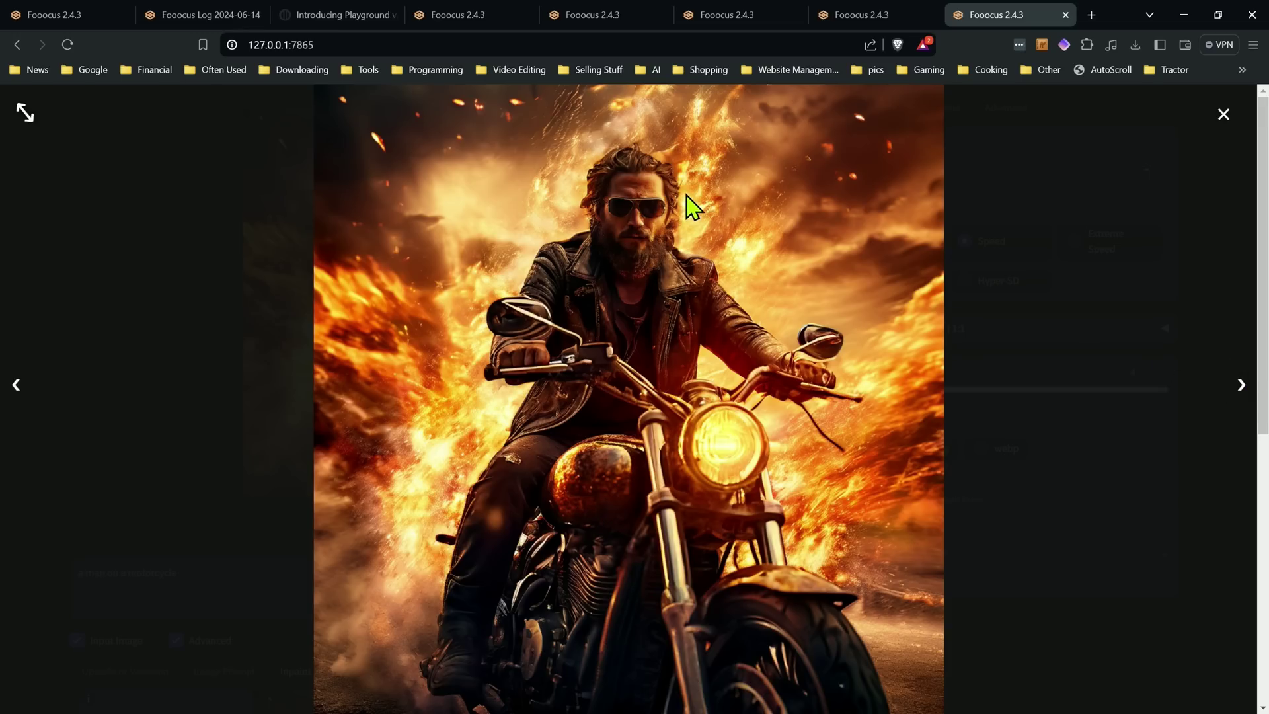
{"action": "left_click", "coordinate": [1223, 114]}
Switch to the first tab showing the orange cat for 'a cat'.
{"action": "scroll", "coordinate": [40, 413], "scroll_direction": "down", "scroll_amount": 5}
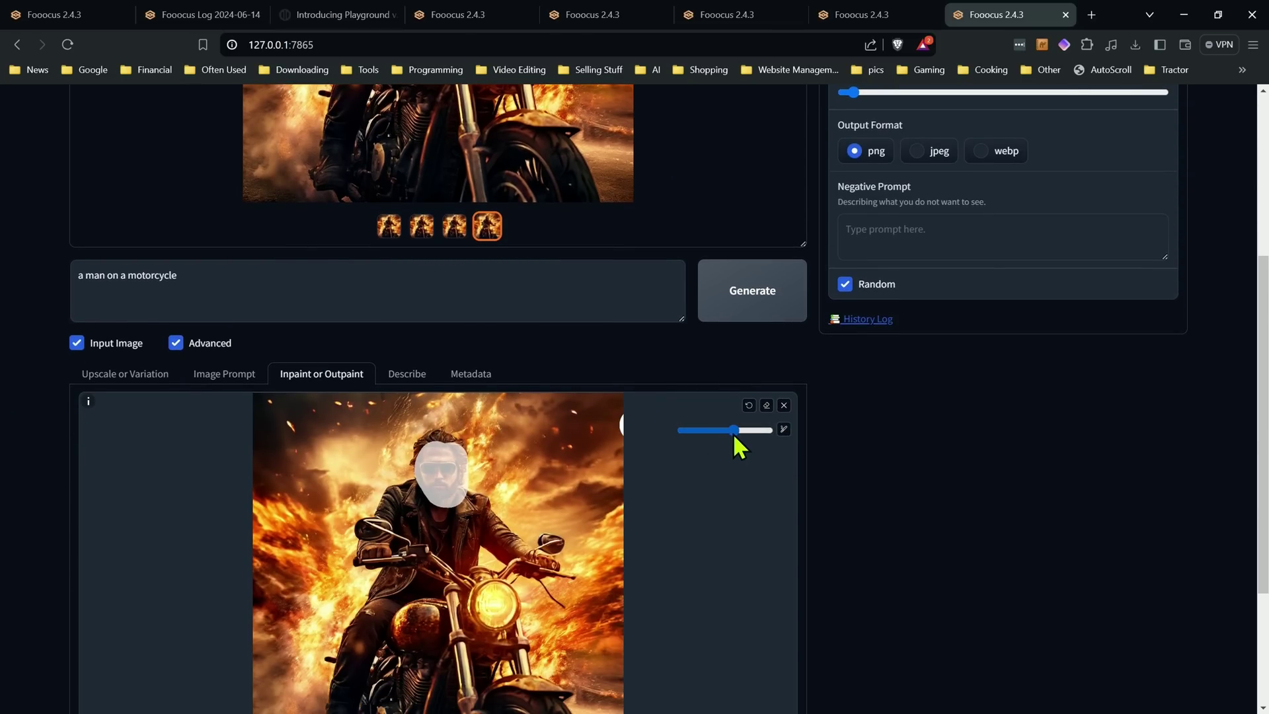
{"action": "scroll", "coordinate": [738, 448], "scroll_direction": "up", "scroll_amount": 5}
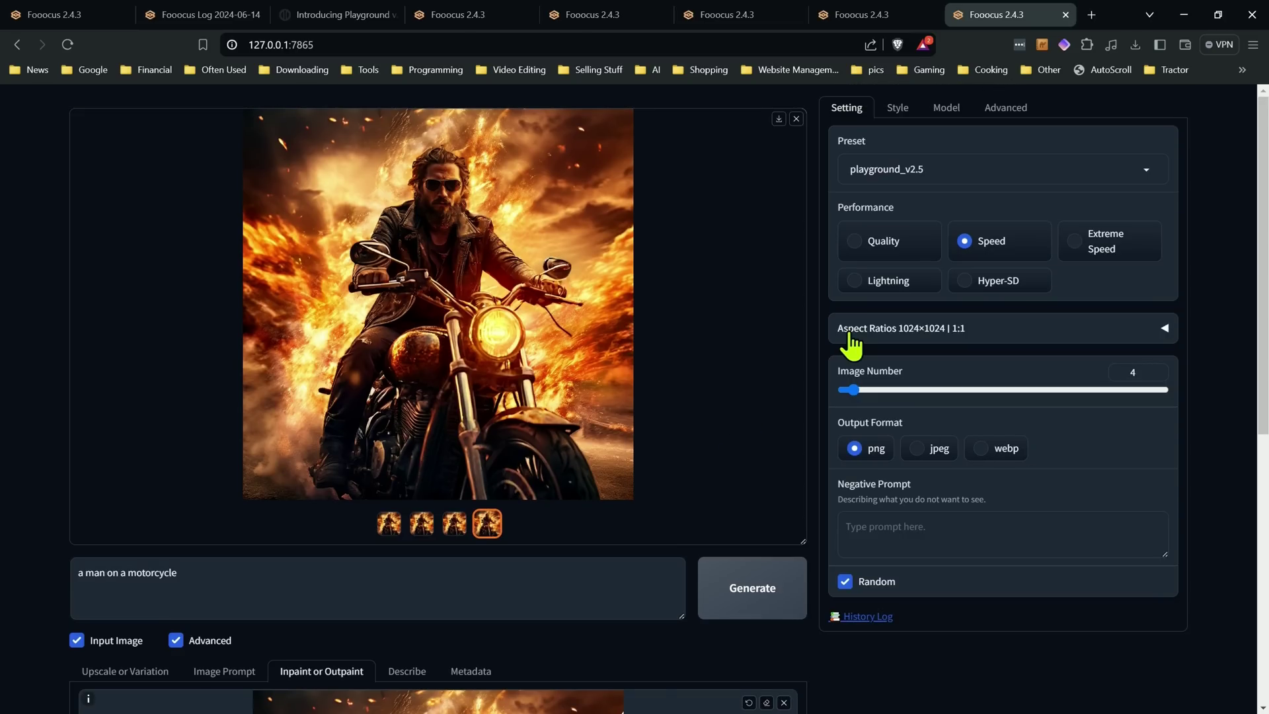
{"action": "key", "text": "ctrl+1"}
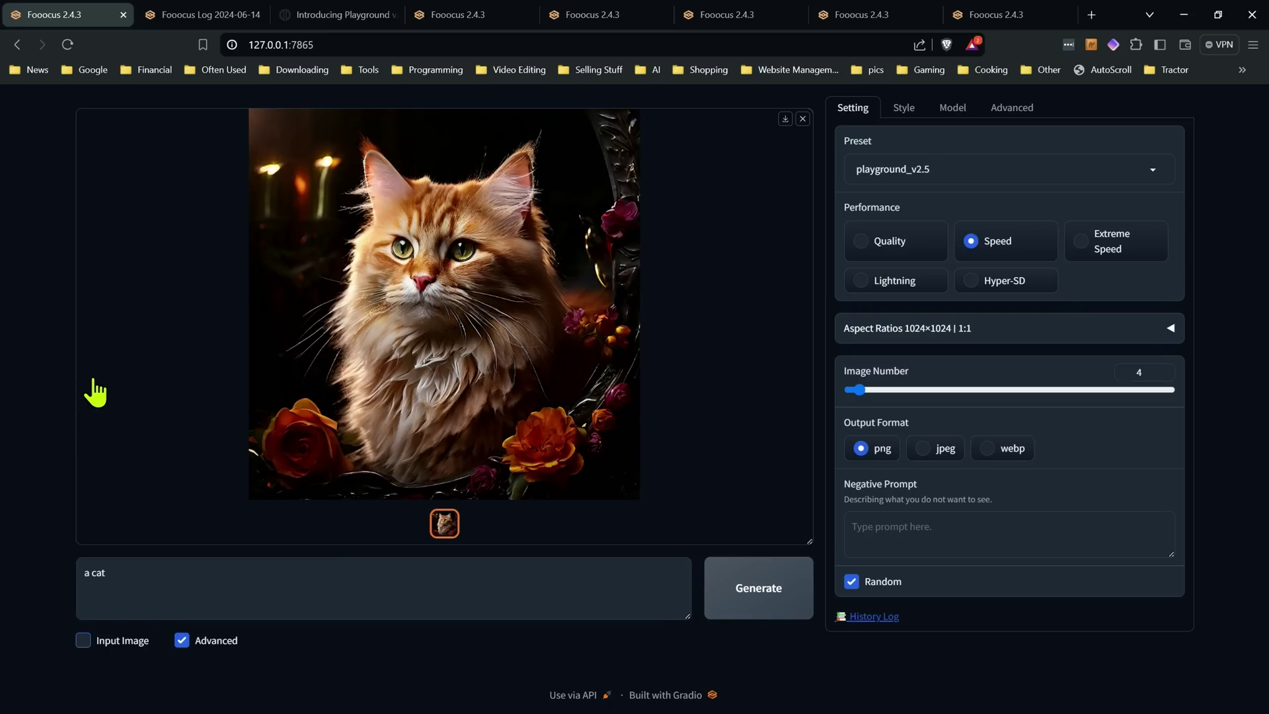
Enable Input Image and drag the cat picture into the upload area.
{"action": "left_click", "coordinate": [80, 640]}
{"action": "scroll", "coordinate": [79, 635], "scroll_direction": "down", "scroll_amount": 3}
{"action": "left_click_drag", "start_coordinate": [397, 198], "coordinate": [370, 568]}
{"action": "scroll", "coordinate": [845, 291], "scroll_direction": "up", "scroll_amount": 1}
{"action": "scroll", "coordinate": [844, 291], "scroll_direction": "up", "scroll_amount": 3}
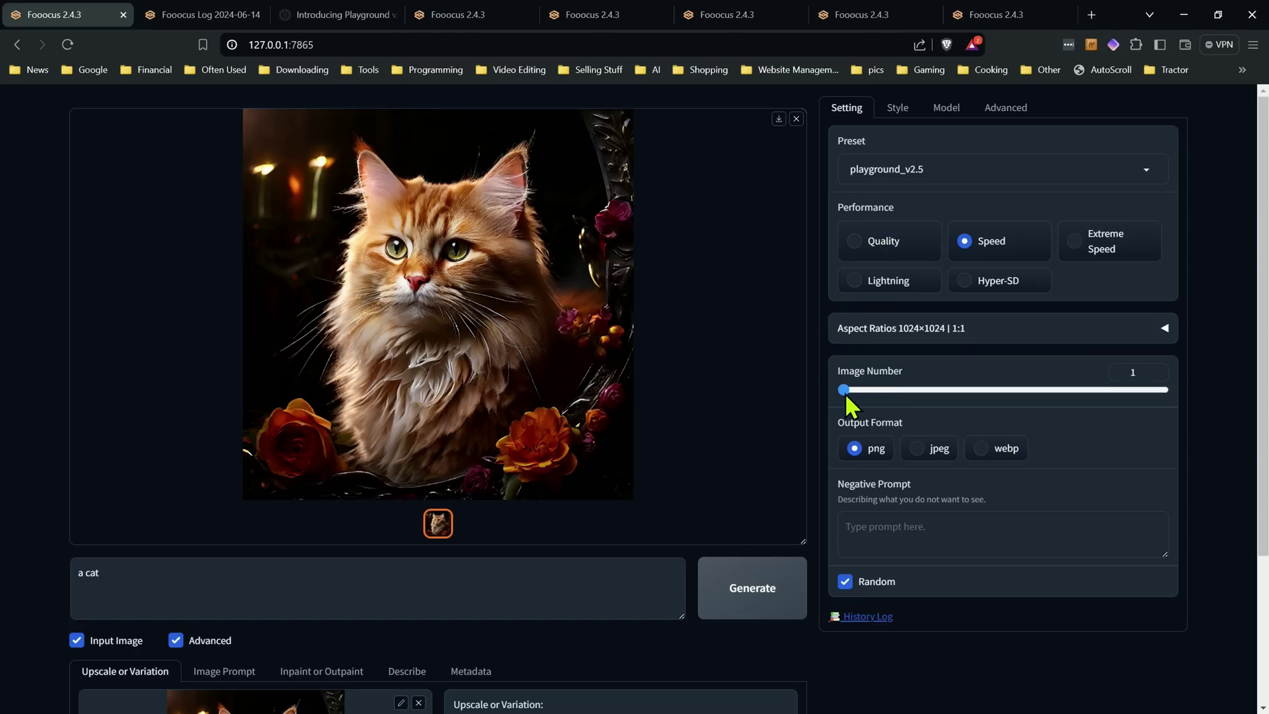
Generate two new cat images and view both full screen.
{"action": "left_click", "coordinate": [751, 598]}
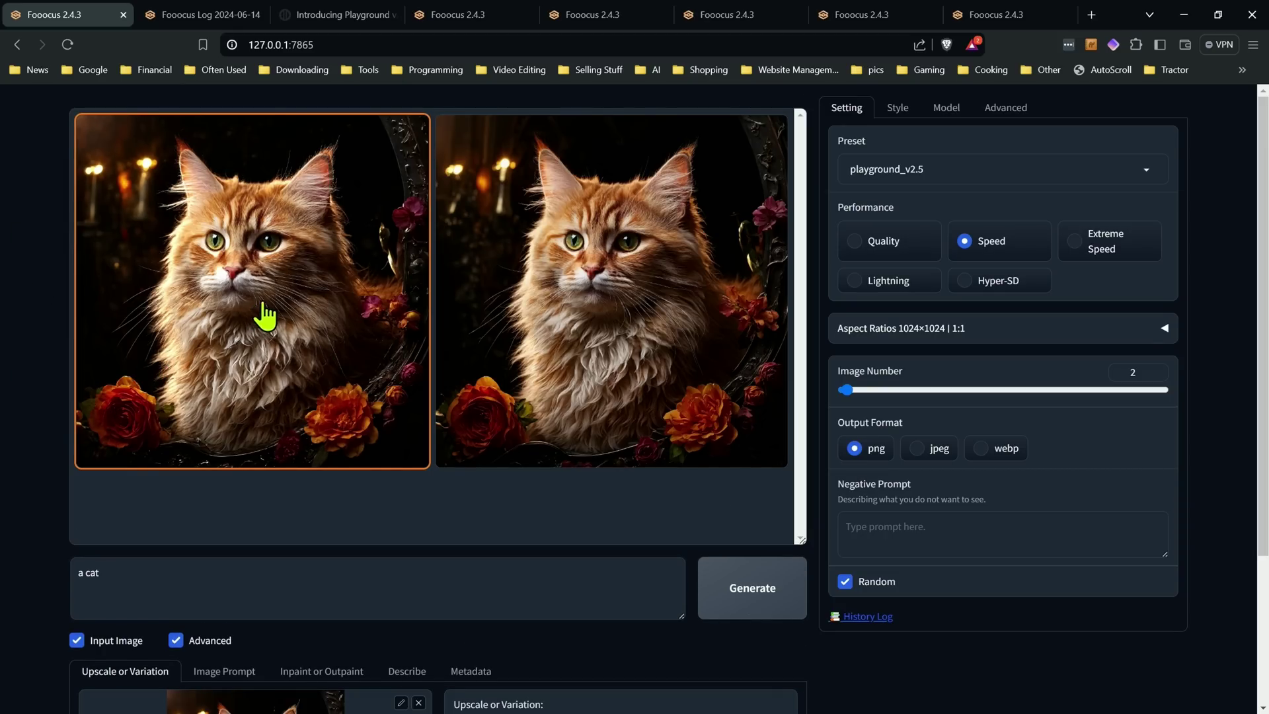
{"action": "left_click", "coordinate": [301, 320]}
{"action": "left_click", "coordinate": [506, 361]}
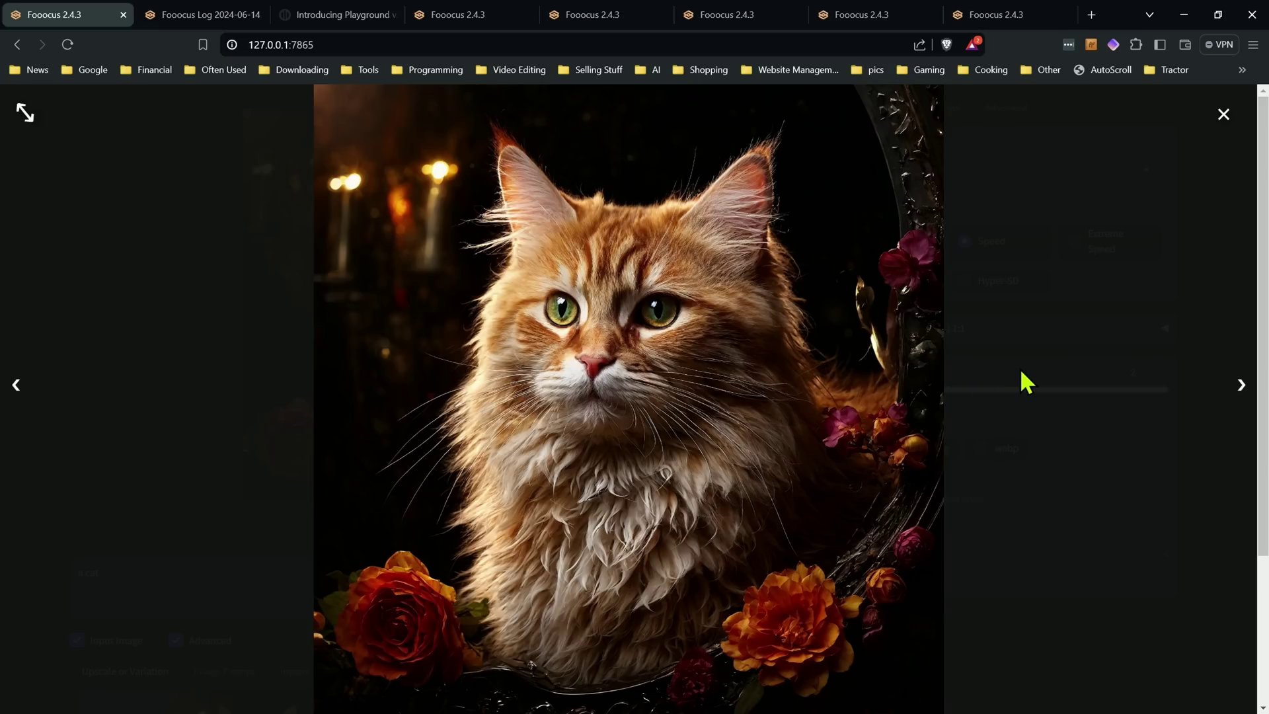
{"action": "left_click", "coordinate": [1240, 390]}
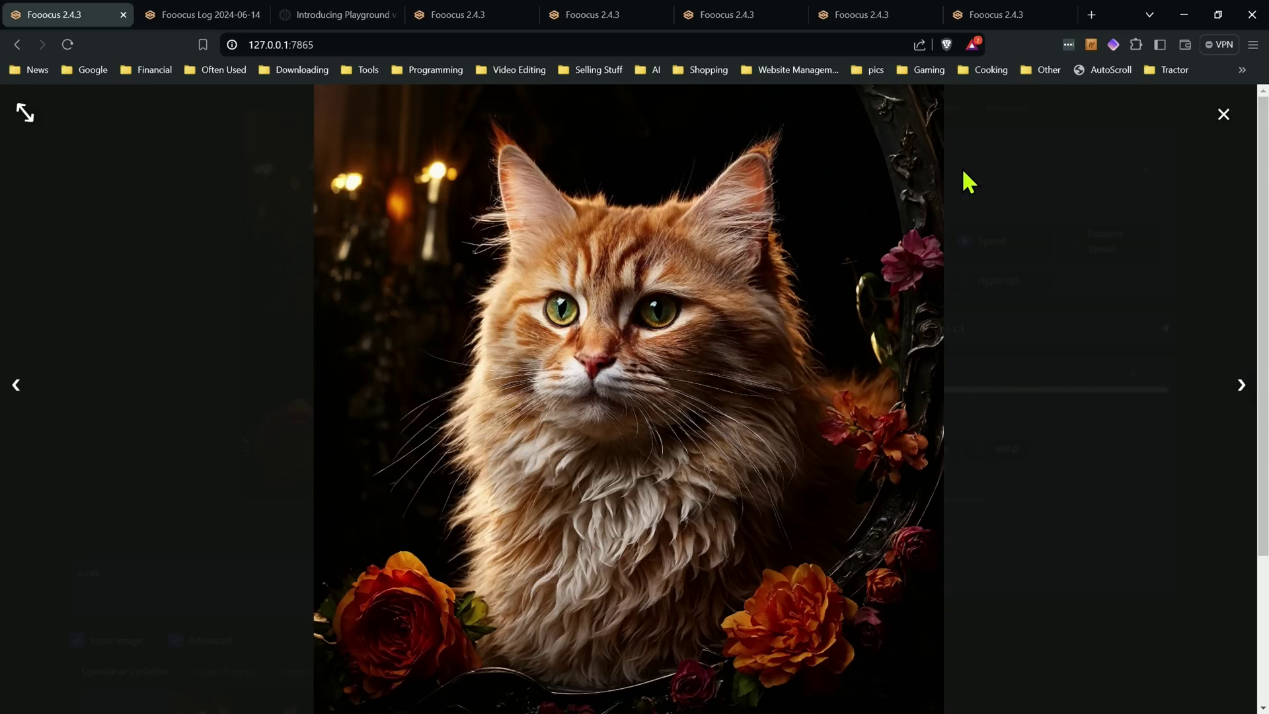
{"action": "left_click", "coordinate": [1224, 115]}
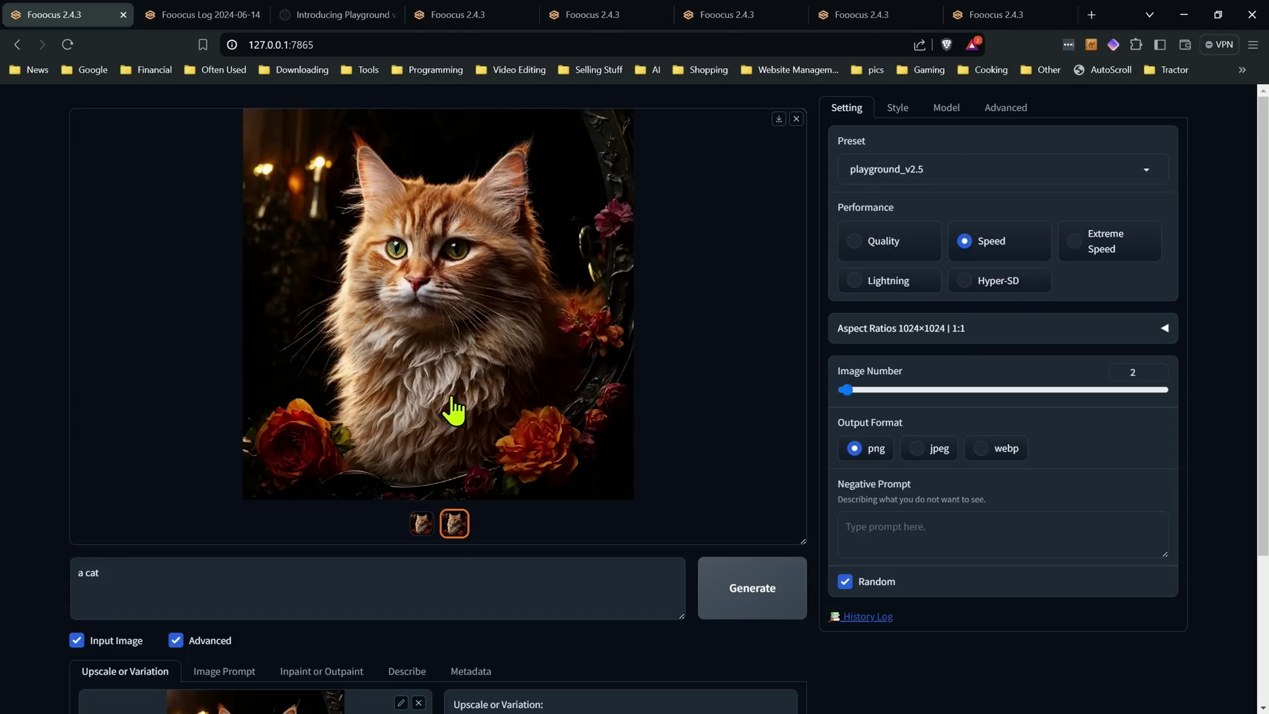
Switch to the initial preset and set Image Number to 2.
{"action": "left_click", "coordinate": [937, 169]}
{"action": "left_click", "coordinate": [886, 197]}
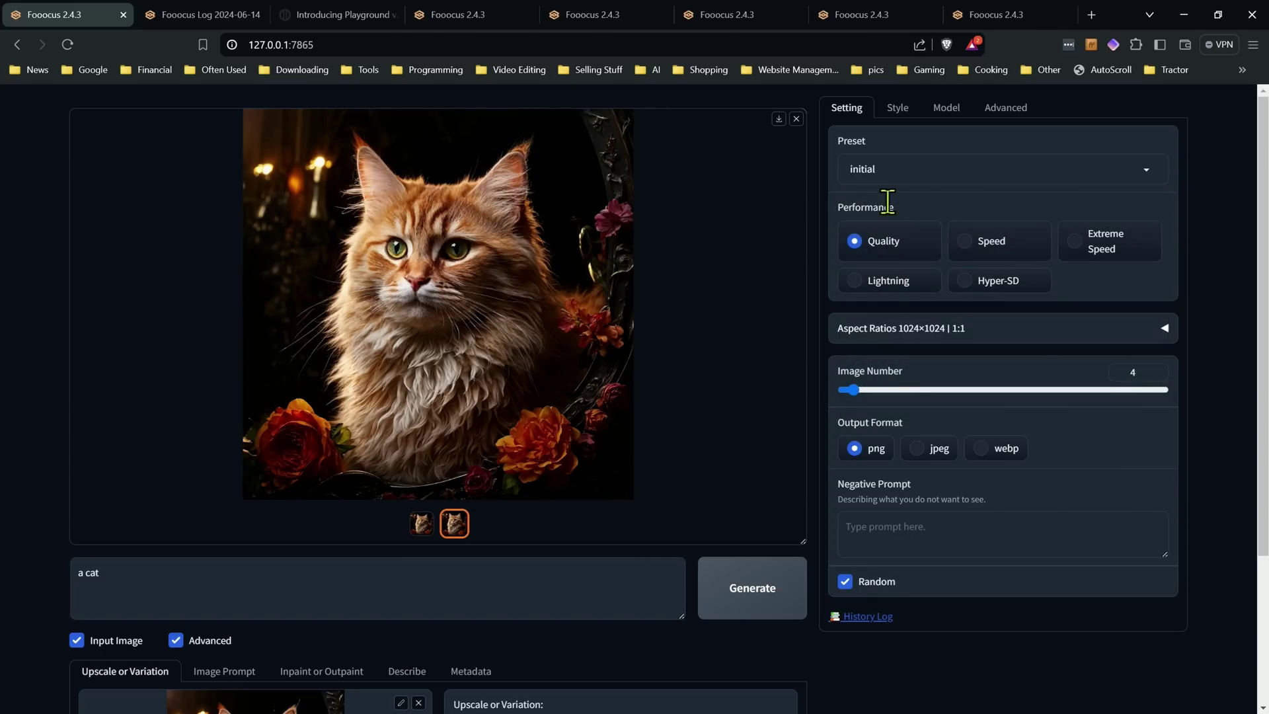
{"action": "left_click", "coordinate": [846, 392]}
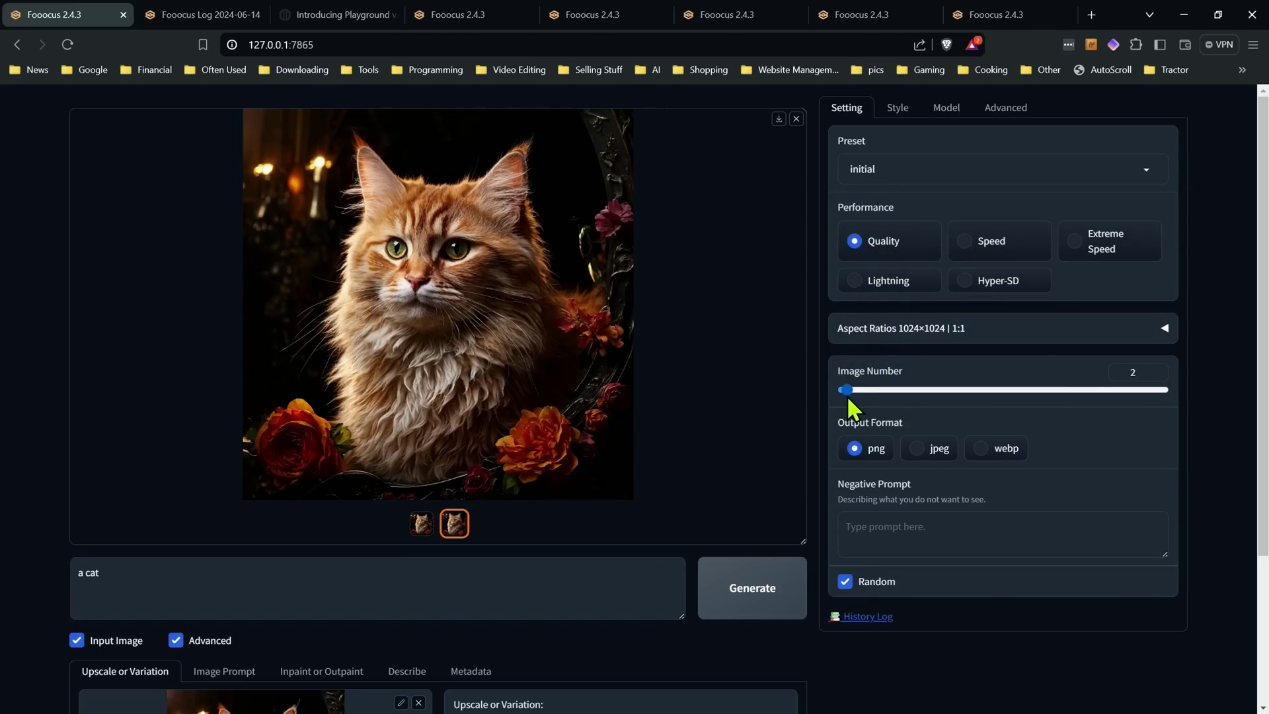
Choose zavychromaxl_v80 as the base model.
{"action": "left_click", "coordinate": [901, 112]}
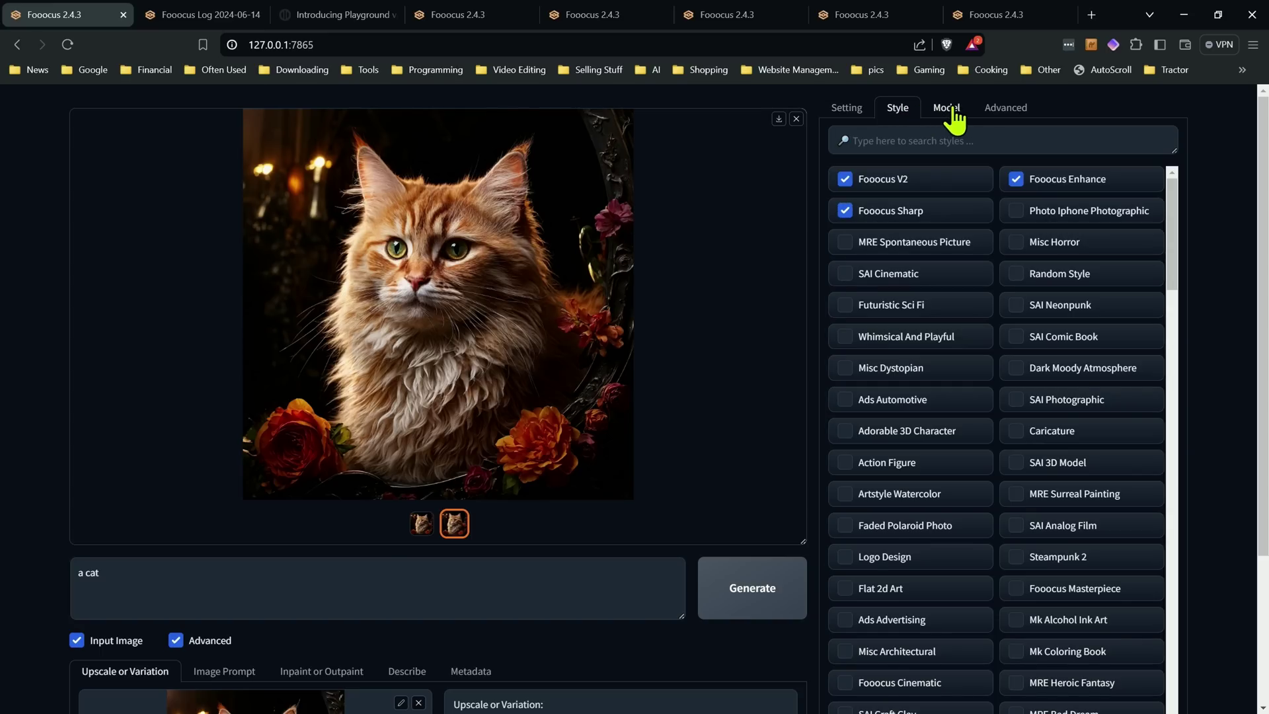
{"action": "left_click", "coordinate": [941, 111]}
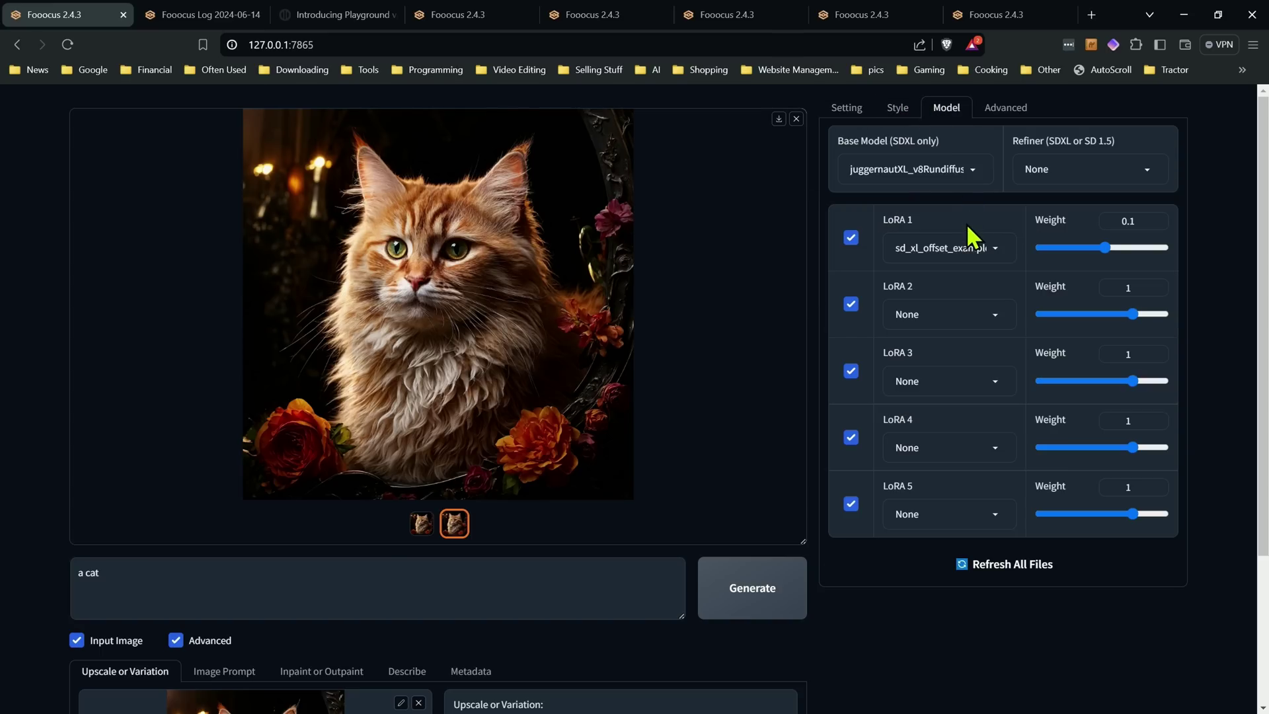
{"action": "left_click", "coordinate": [931, 169]}
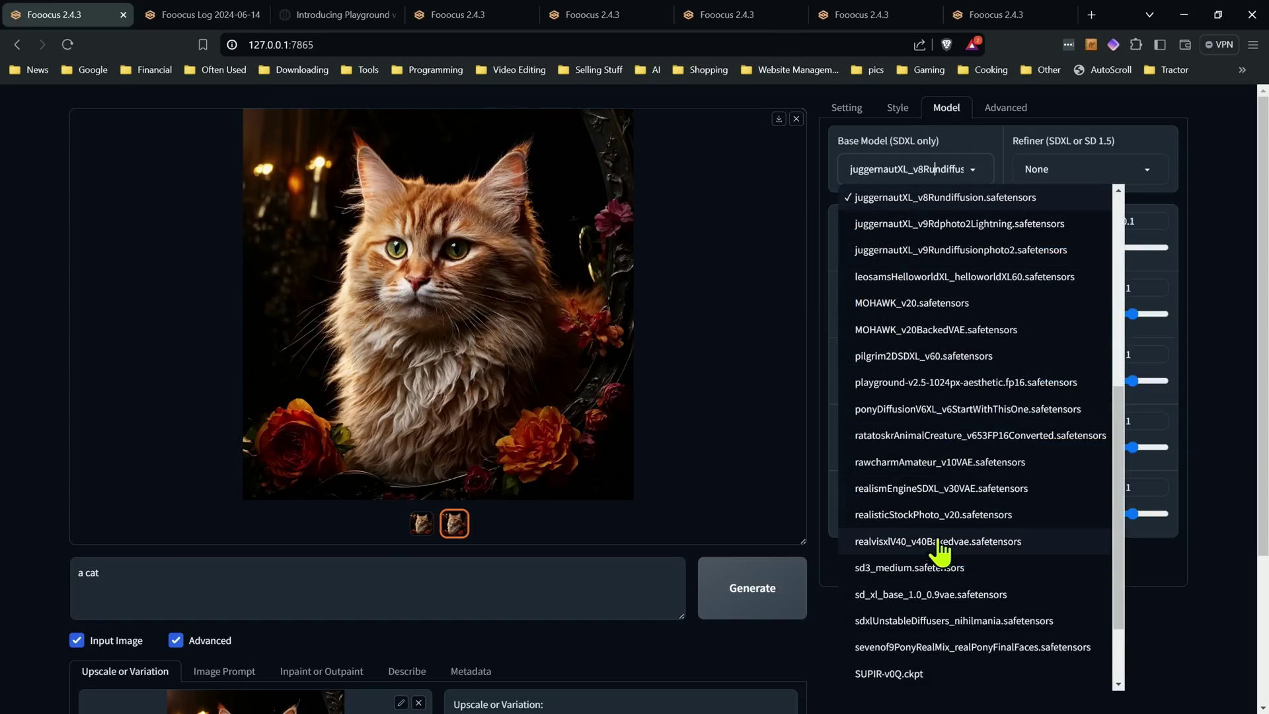
{"action": "scroll", "coordinate": [939, 575], "scroll_direction": "down", "scroll_amount": 3}
{"action": "scroll", "coordinate": [939, 605], "scroll_direction": "down", "scroll_amount": 3}
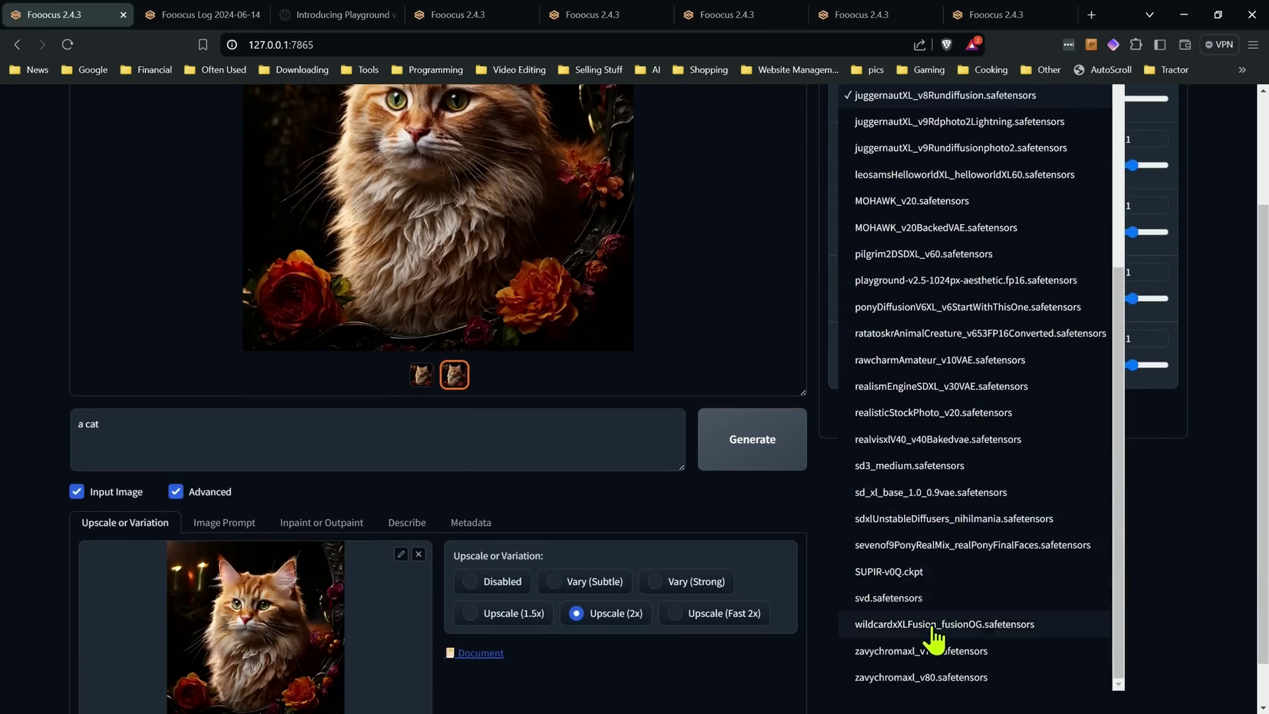
{"action": "left_click", "coordinate": [911, 670]}
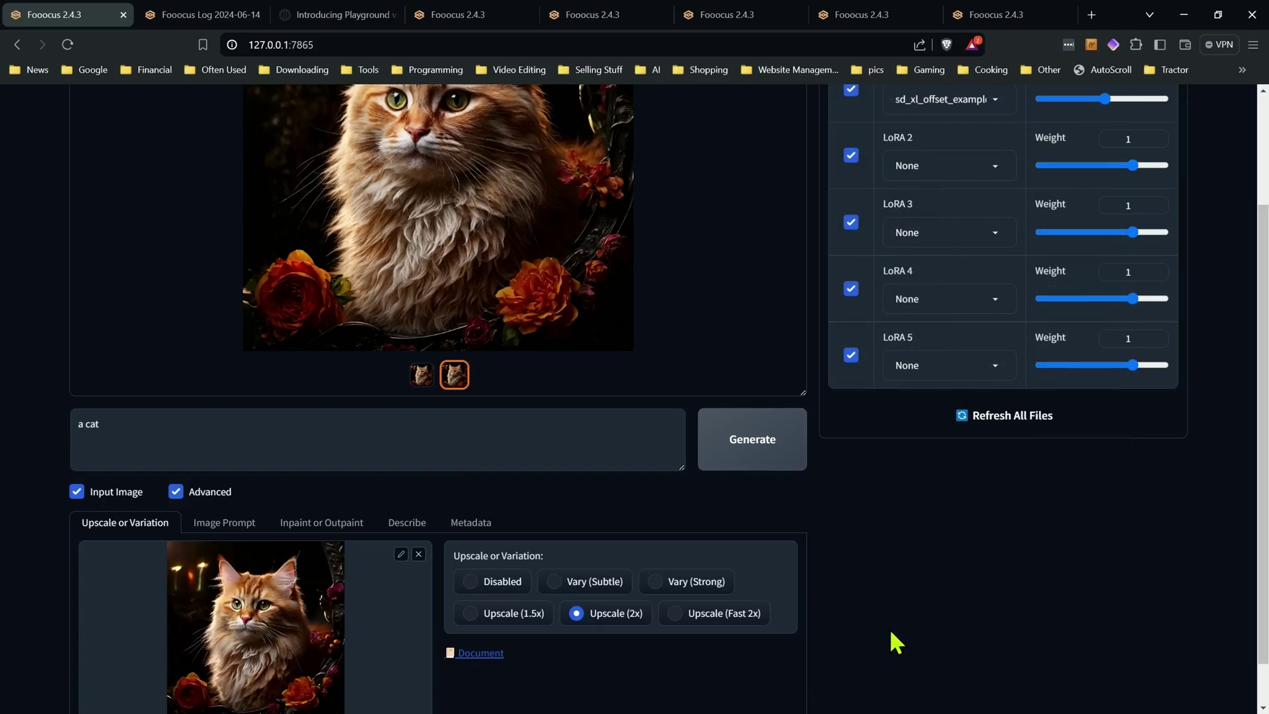
{"action": "scroll", "coordinate": [891, 629], "scroll_direction": "up", "scroll_amount": 3}
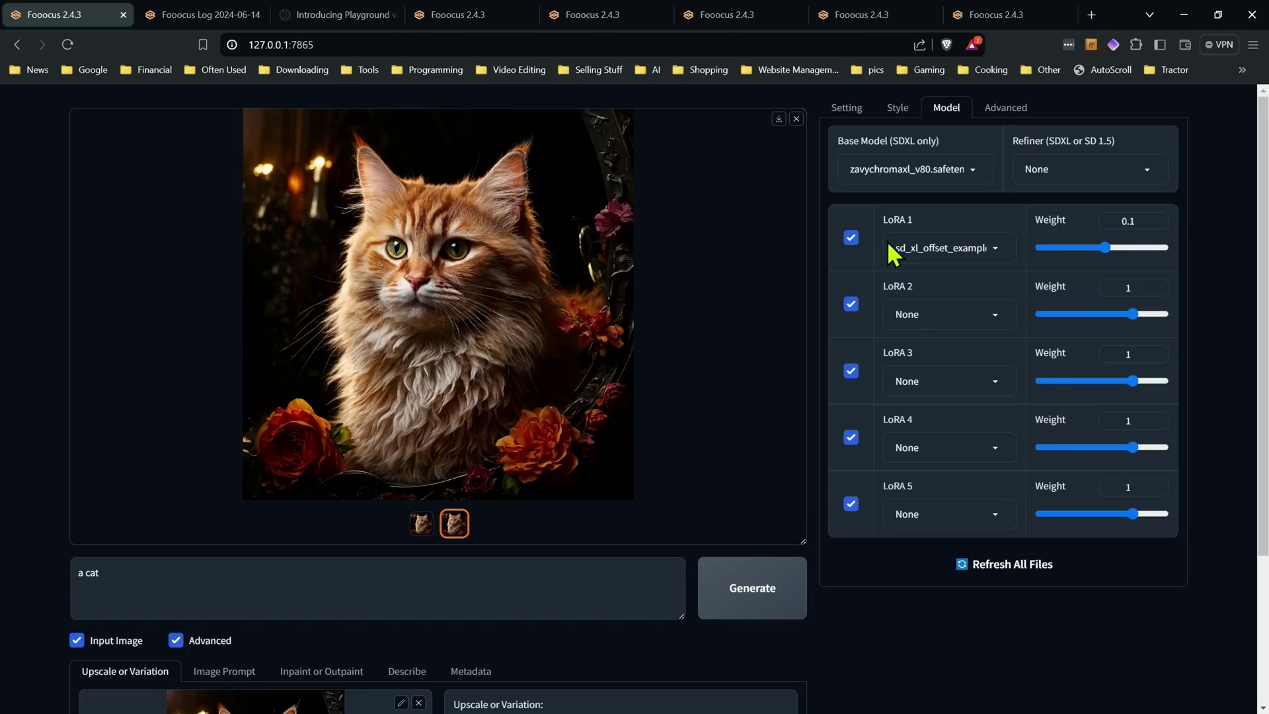
Turn off LoRA 1 and regenerate the cat with the new model.
{"action": "left_click", "coordinate": [855, 239]}
{"action": "left_click", "coordinate": [844, 108]}
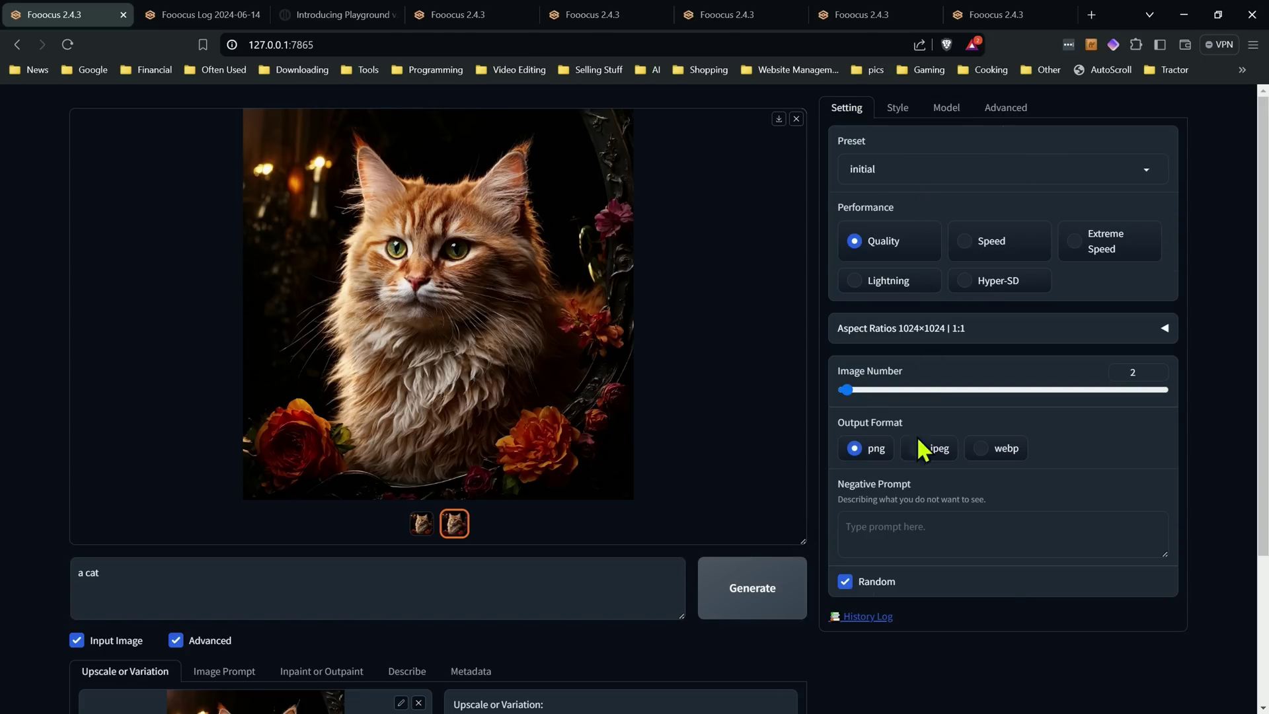
{"action": "left_click", "coordinate": [738, 590]}
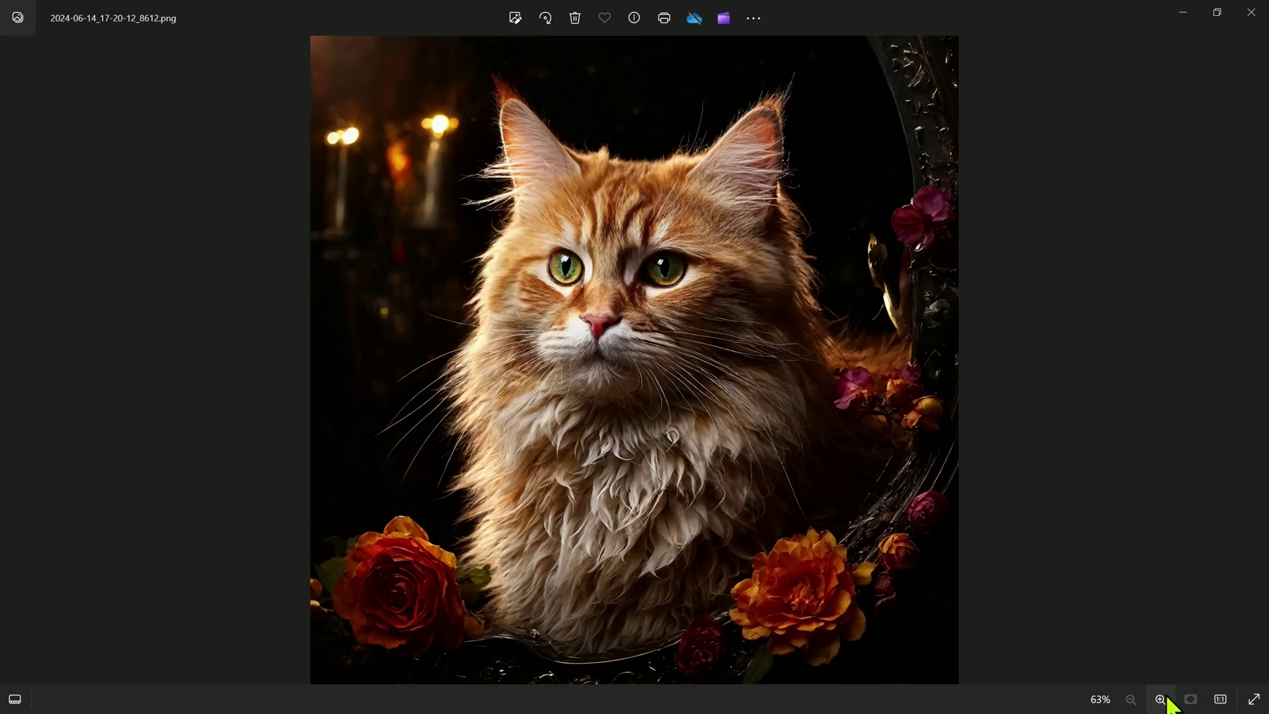
Compare the newest cat render side by side with an earlier cat image in Photos, then close Photos.
{"action": "left_click", "coordinate": [14, 700]}
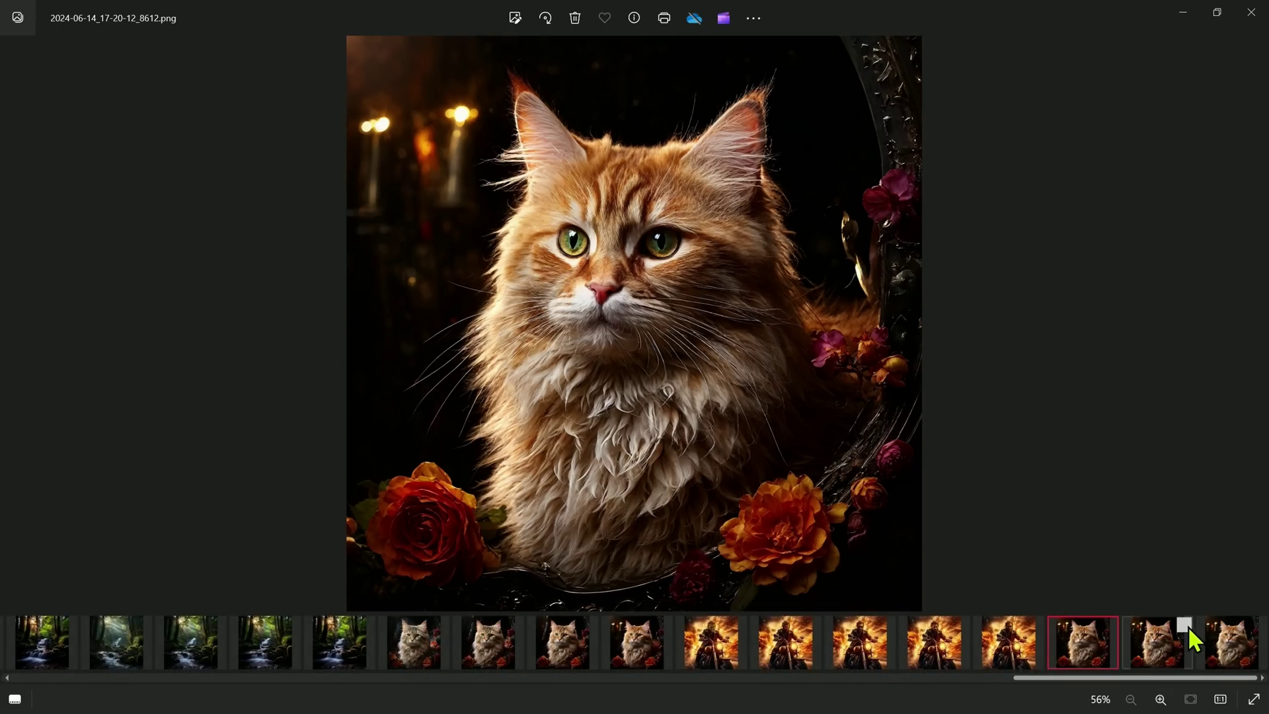
{"action": "left_click", "coordinate": [1256, 625]}
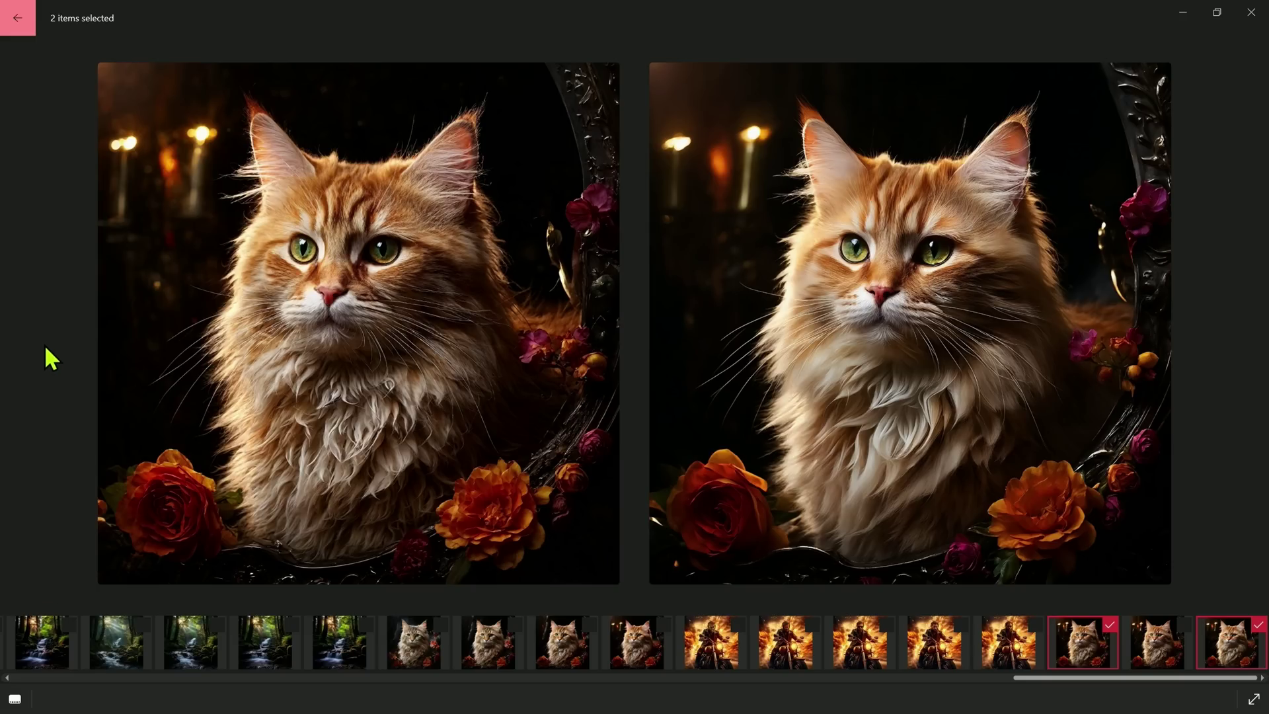
{"action": "left_click", "coordinate": [1255, 11]}
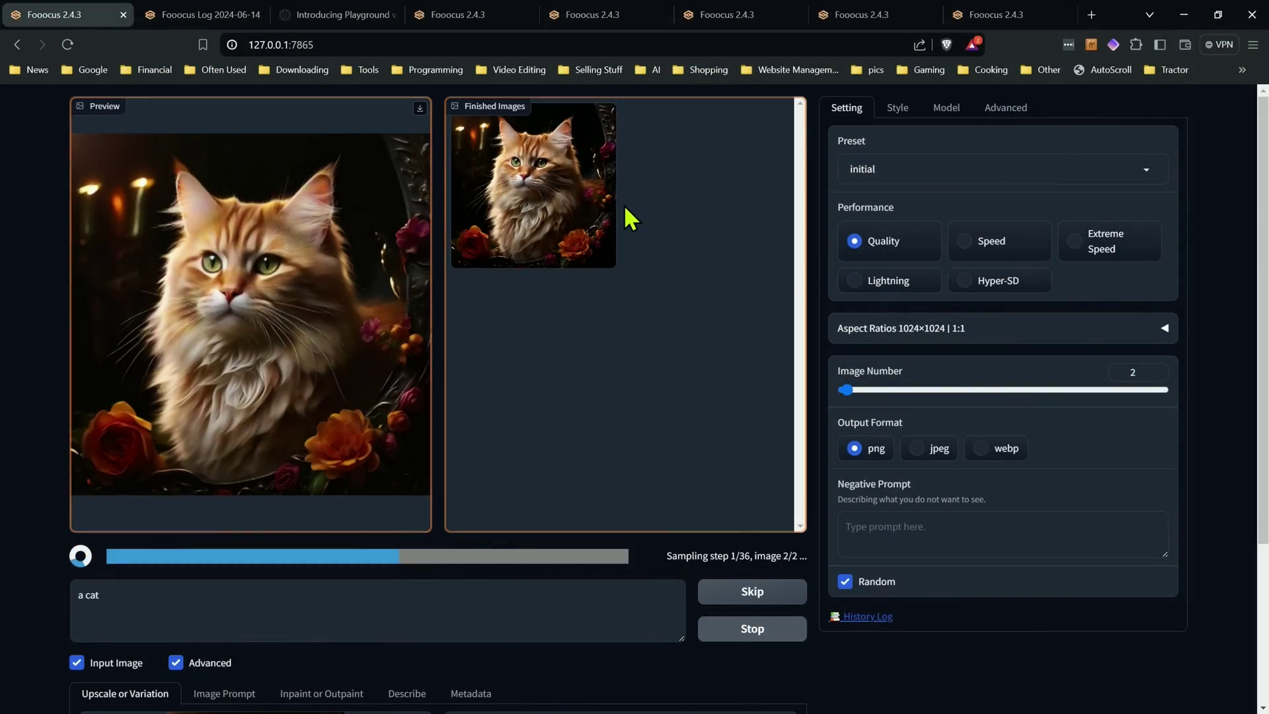
Glance at the fourth Fooocus tab and the Fooocus Log tab, then return to the first Fooocus 2.4.3 tab.
{"action": "key", "text": "ctrl+4"}
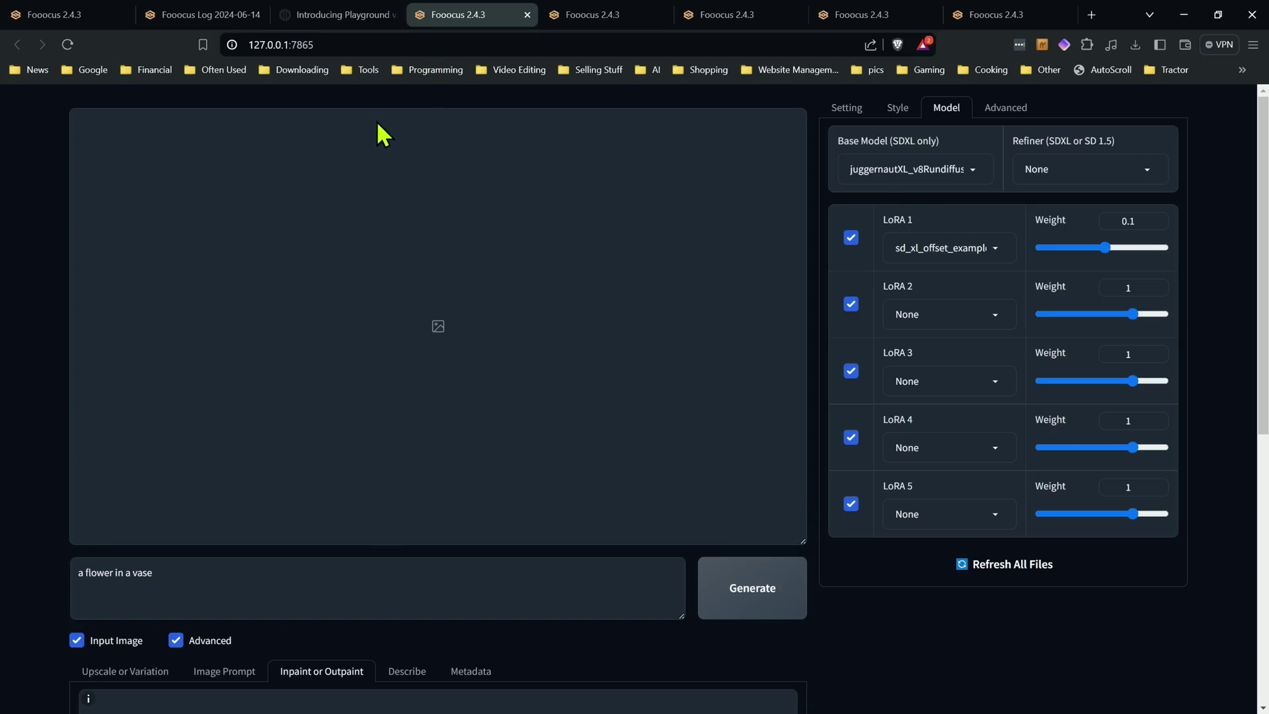
{"action": "left_click", "coordinate": [218, 15]}
{"action": "left_click", "coordinate": [99, 14]}
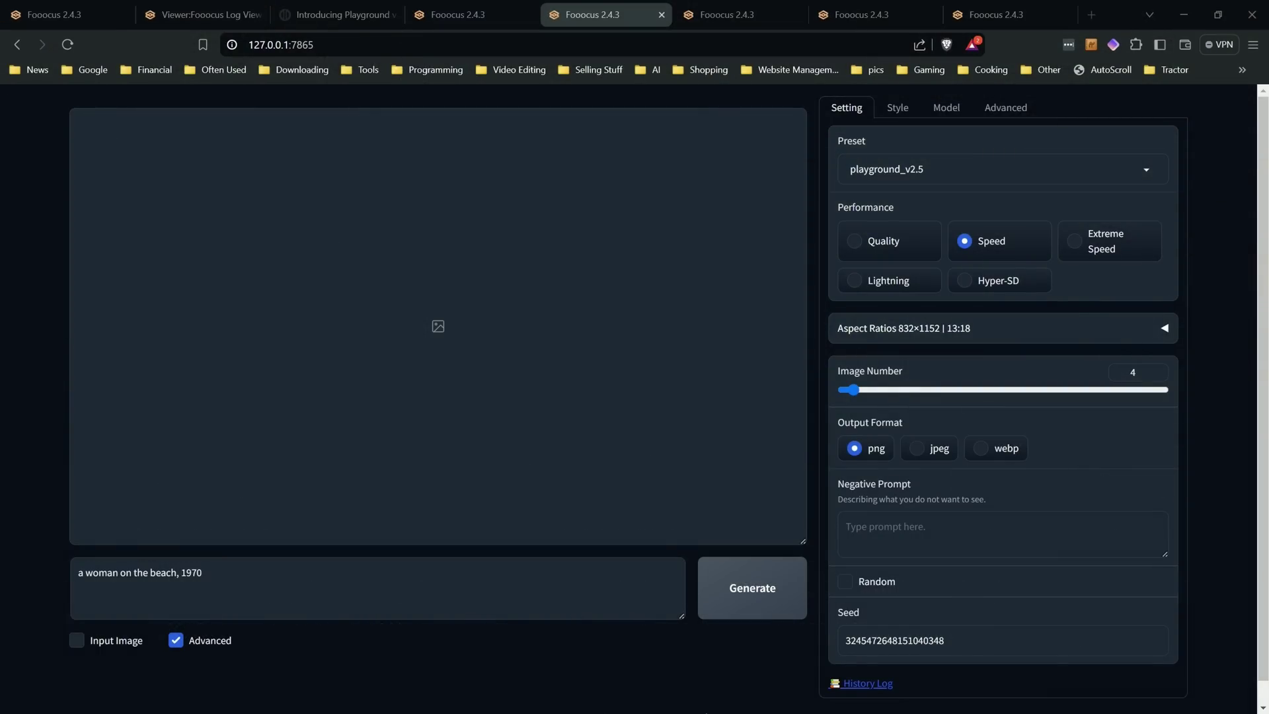
Enable a random seed and generate 'a woman on the beach, 1970' with playground_v2.5.
{"action": "left_click", "coordinate": [845, 581]}
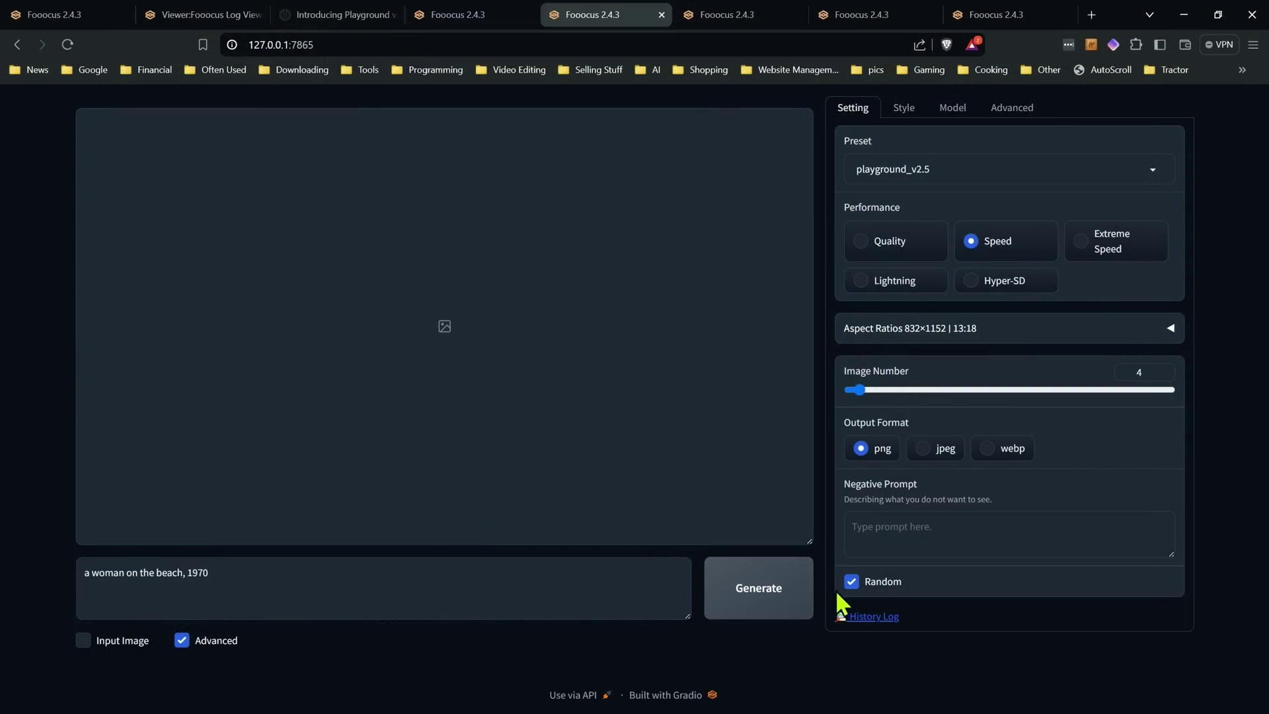
{"action": "left_click", "coordinate": [753, 587]}
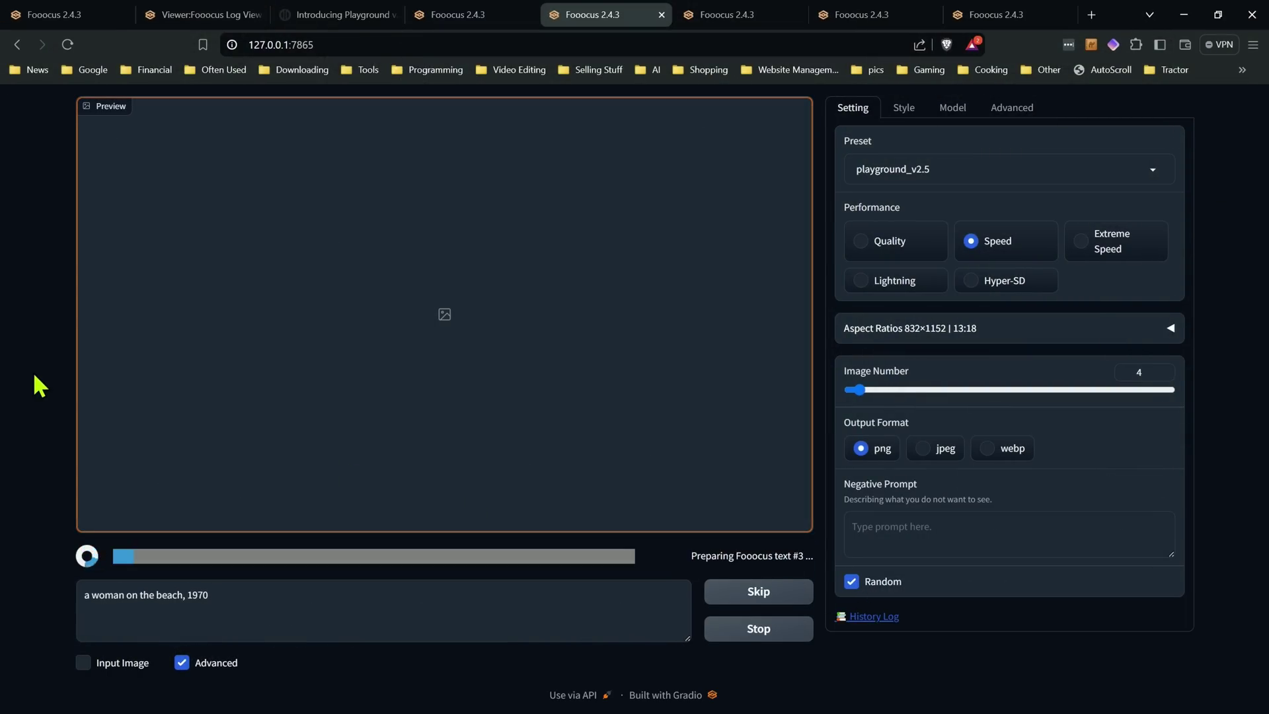